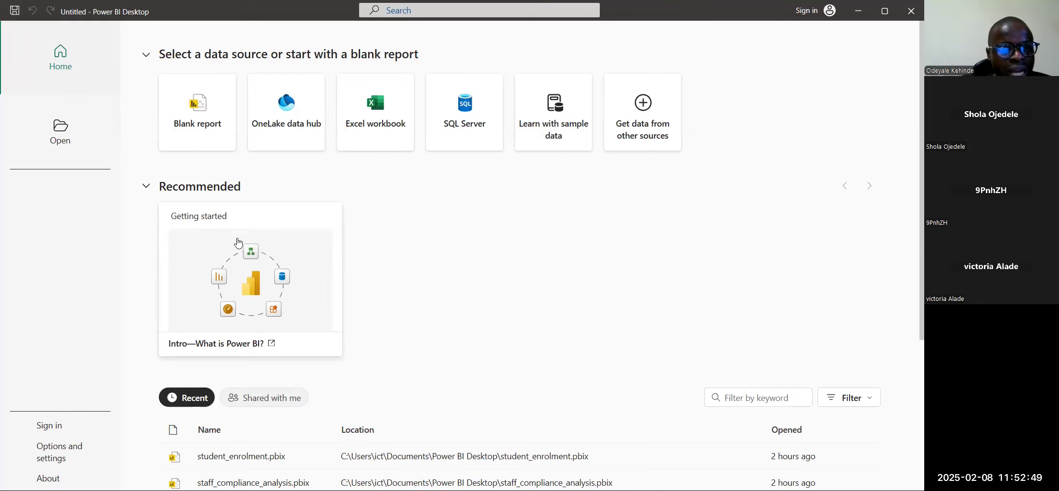
{"action": "left_click", "coordinate": [208, 126]}
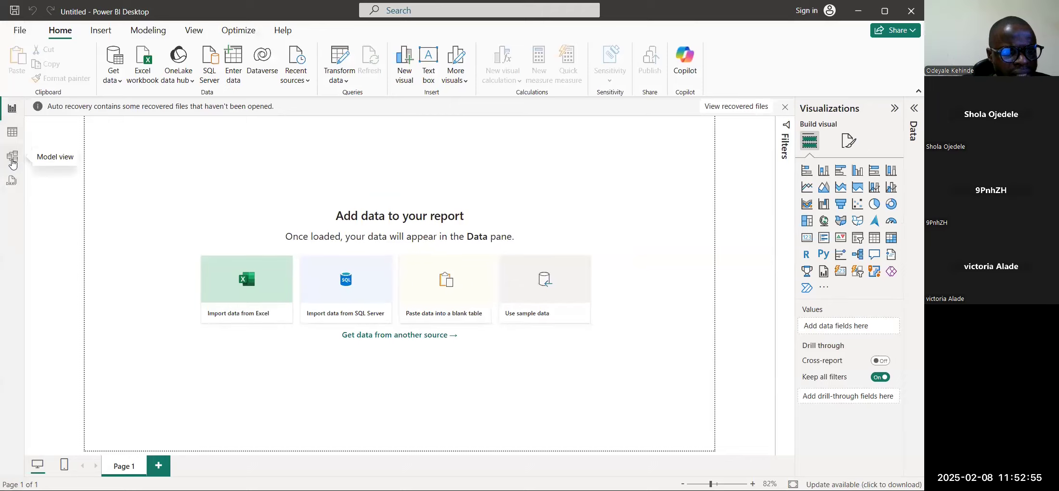
{"action": "left_click", "coordinate": [12, 159]}
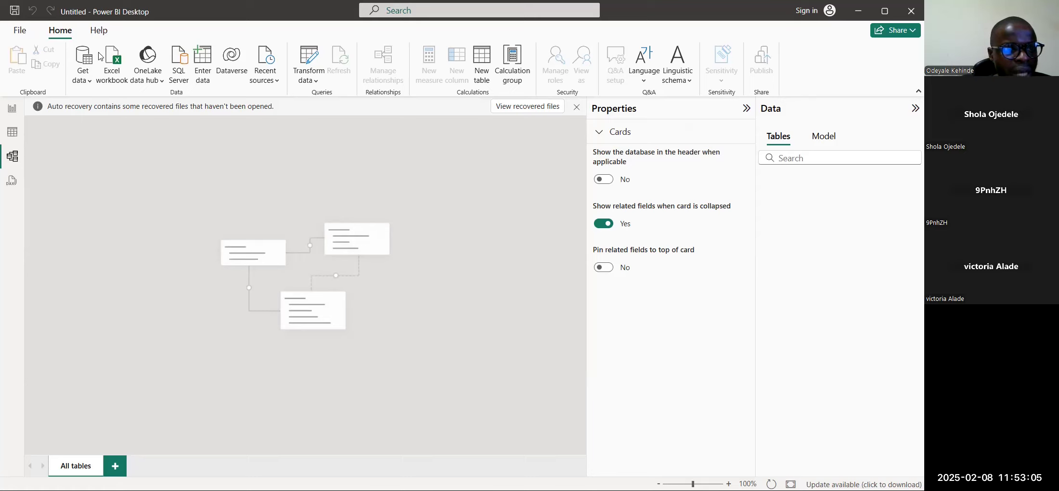
{"action": "left_click", "coordinate": [86, 85]}
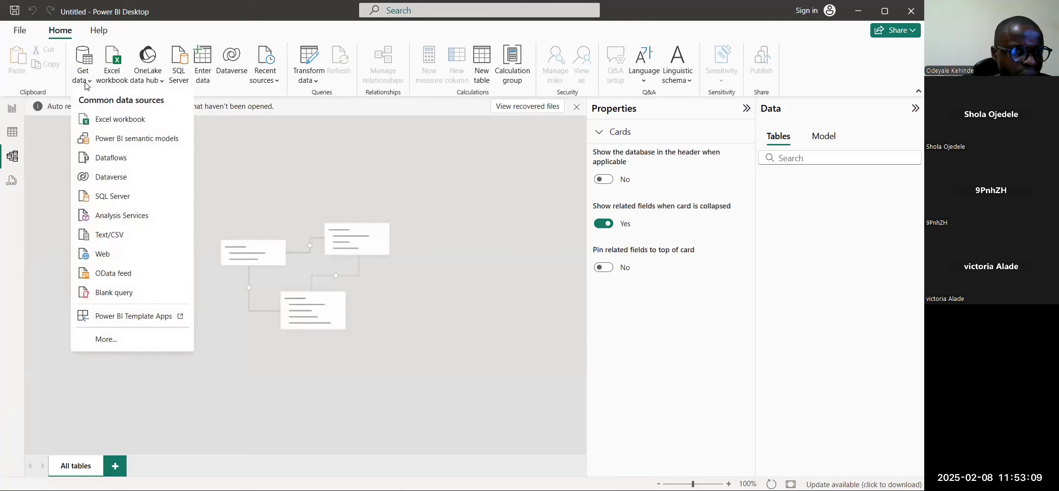
{"action": "left_click", "coordinate": [101, 123]}
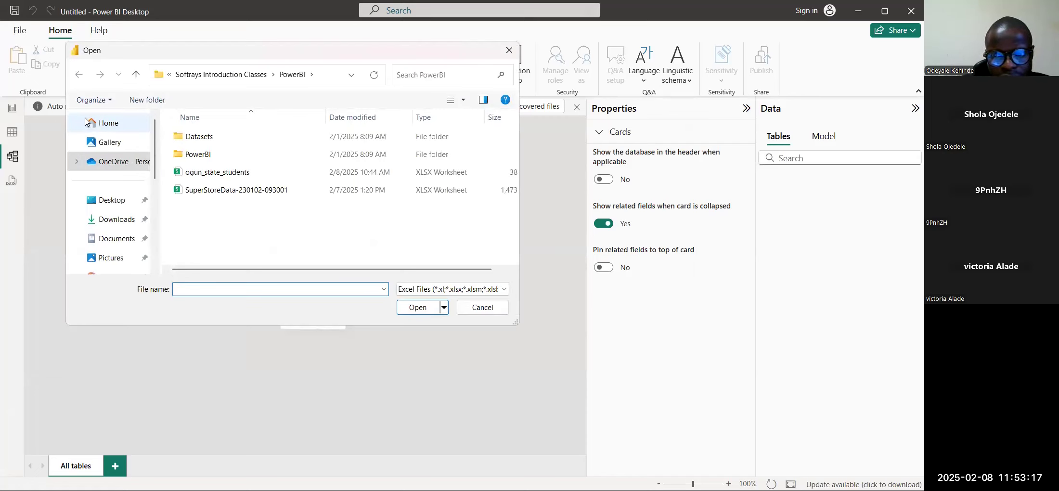
{"action": "left_click", "coordinate": [253, 191]}
{"action": "left_click", "coordinate": [417, 307]}
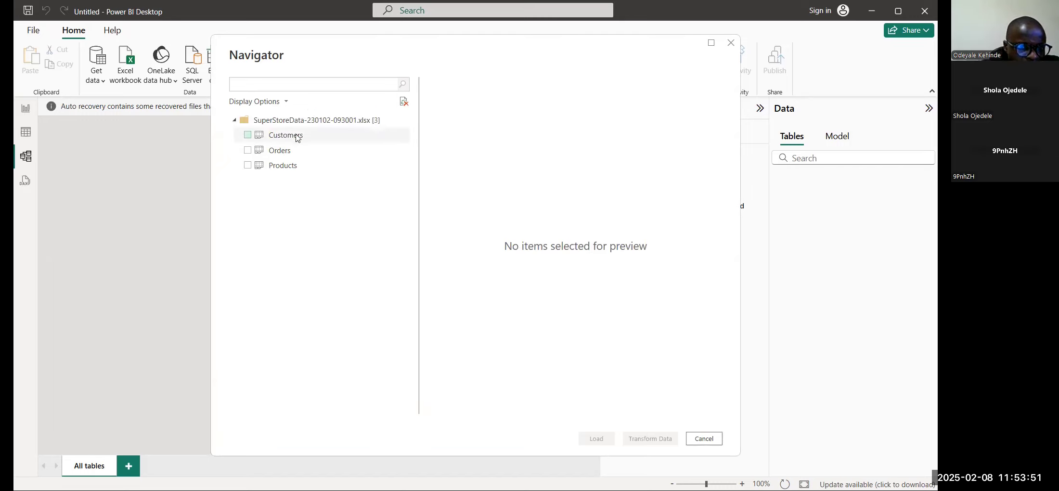
Step: Load the Customers, Orders and Products sheets from the workbook into the model
{"action": "left_click", "coordinate": [248, 136]}
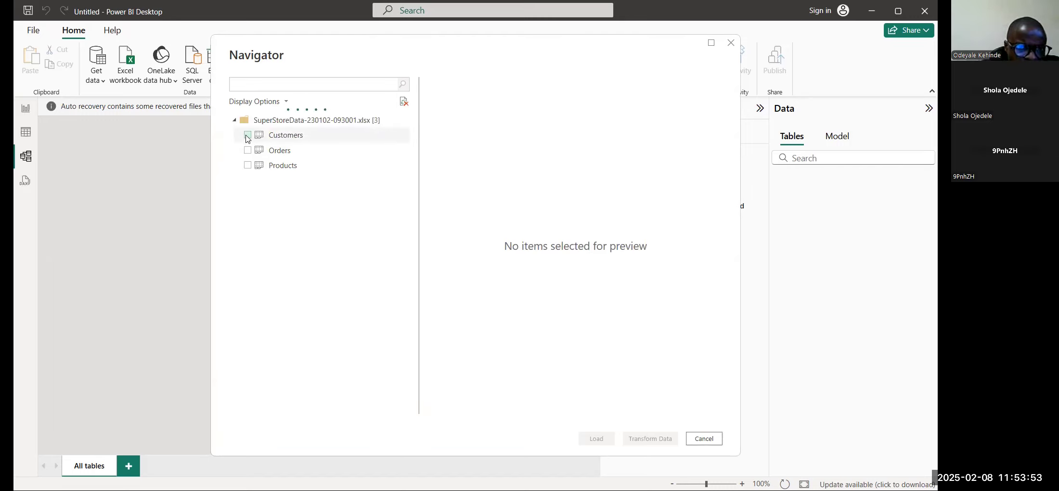
{"action": "left_click", "coordinate": [247, 150]}
{"action": "left_click", "coordinate": [248, 165]}
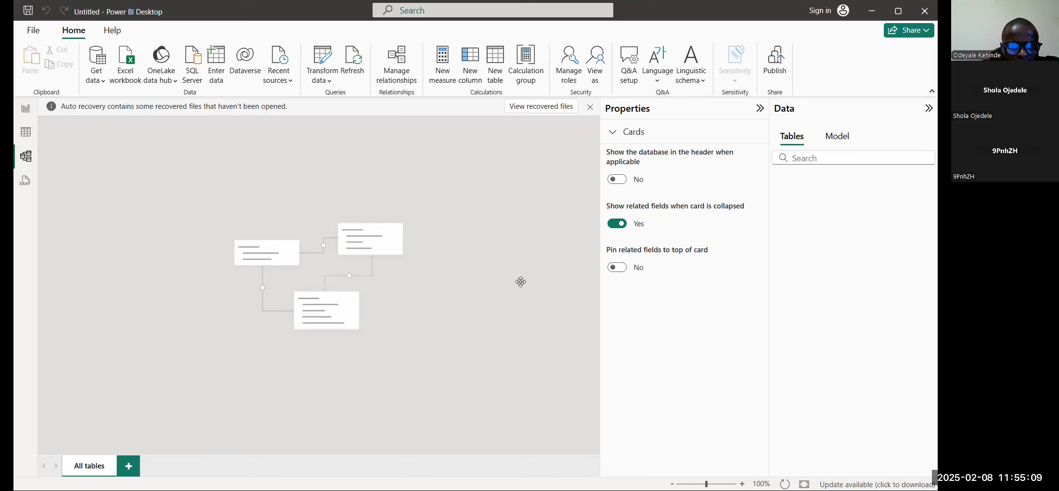
{"action": "left_click_drag", "start_coordinate": [500, 297], "coordinate": [578, 303]}
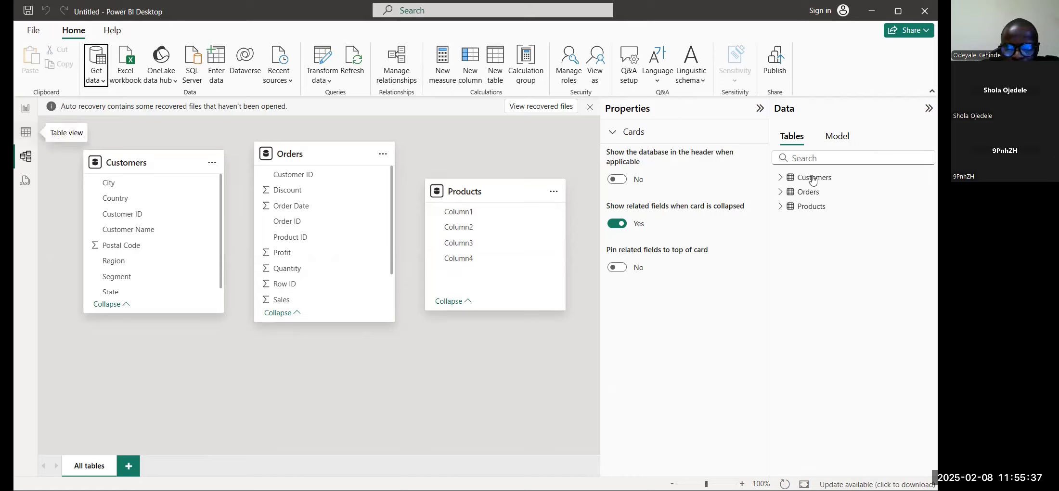
Step: Look through the three tables' data and rename Column1 of the Products table to Product ID
{"action": "left_click", "coordinate": [27, 132]}
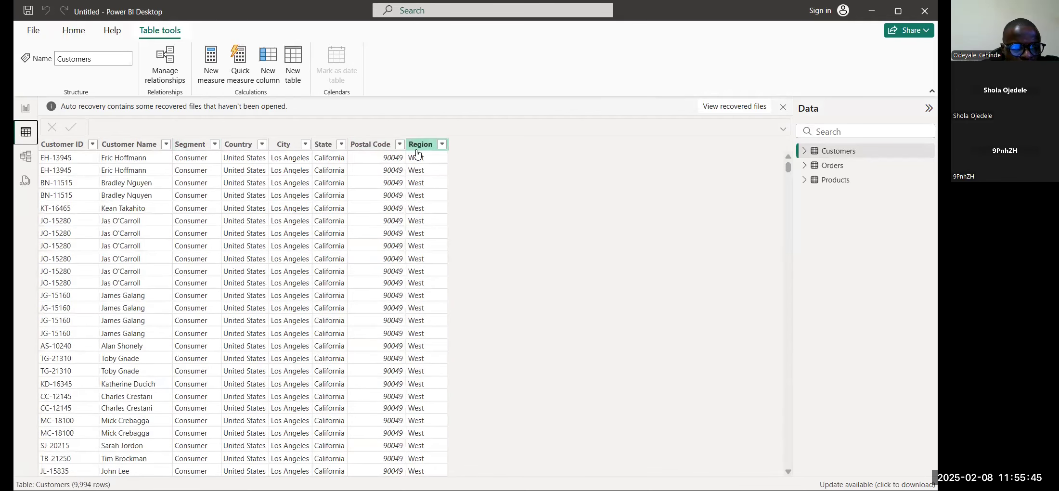
{"action": "left_click", "coordinate": [832, 165]}
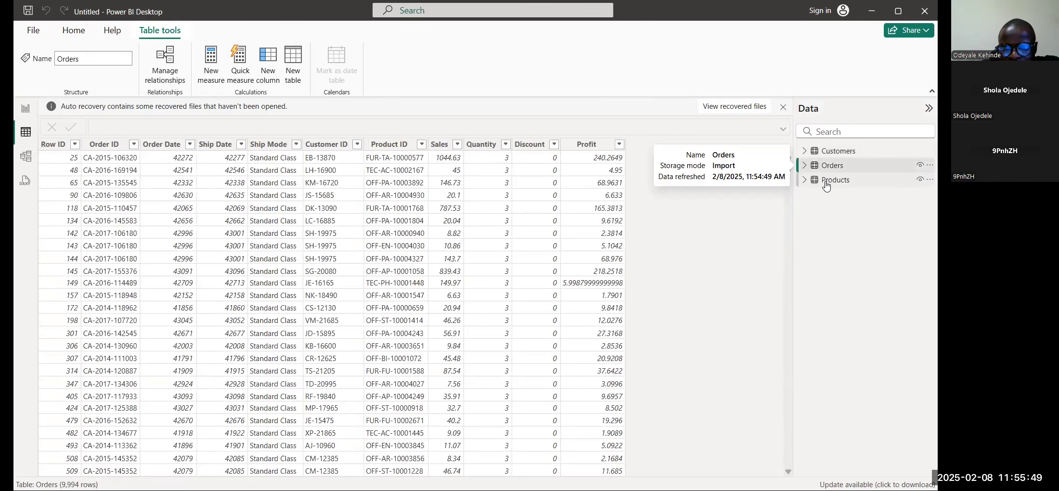
{"action": "left_click", "coordinate": [825, 184]}
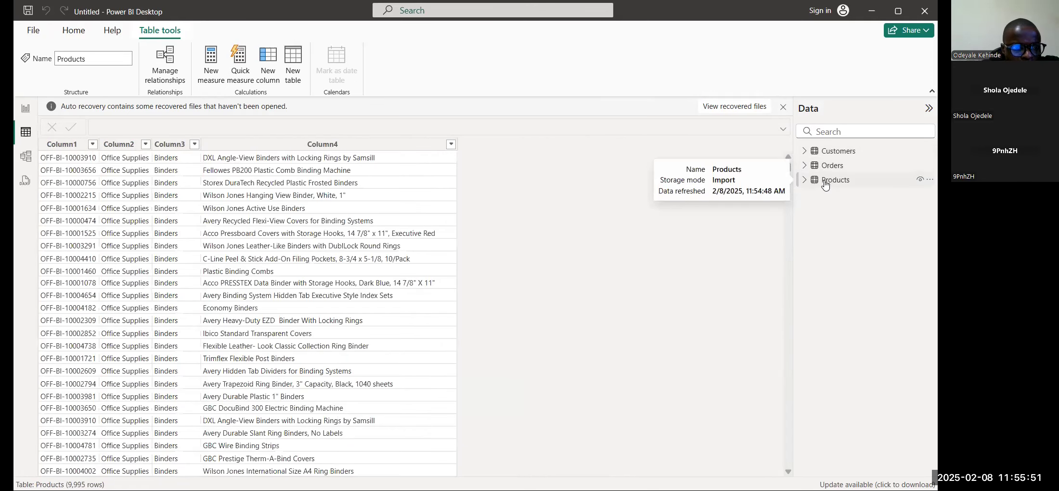
{"action": "double_click", "coordinate": [72, 144]}
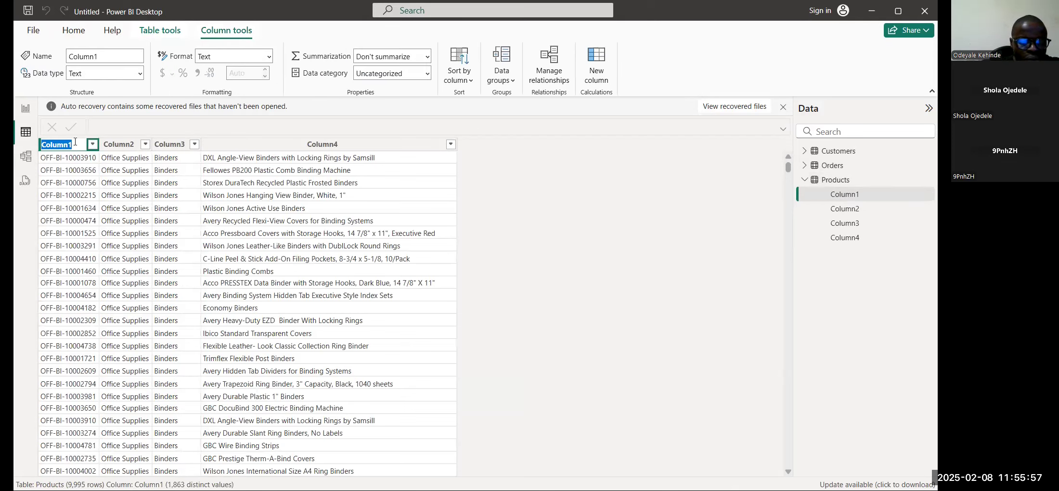
{"action": "type", "text": "Produ"}
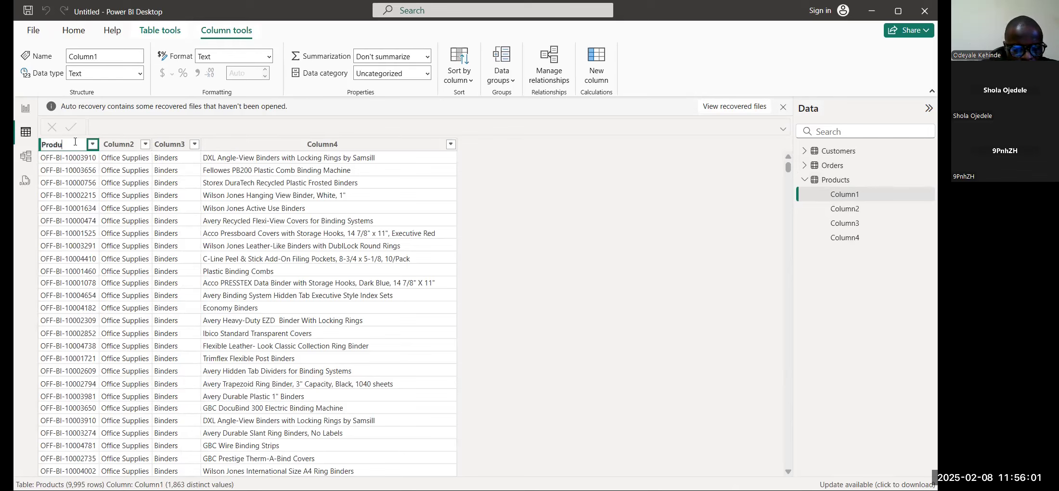
{"action": "type", "text": "ct ID"}
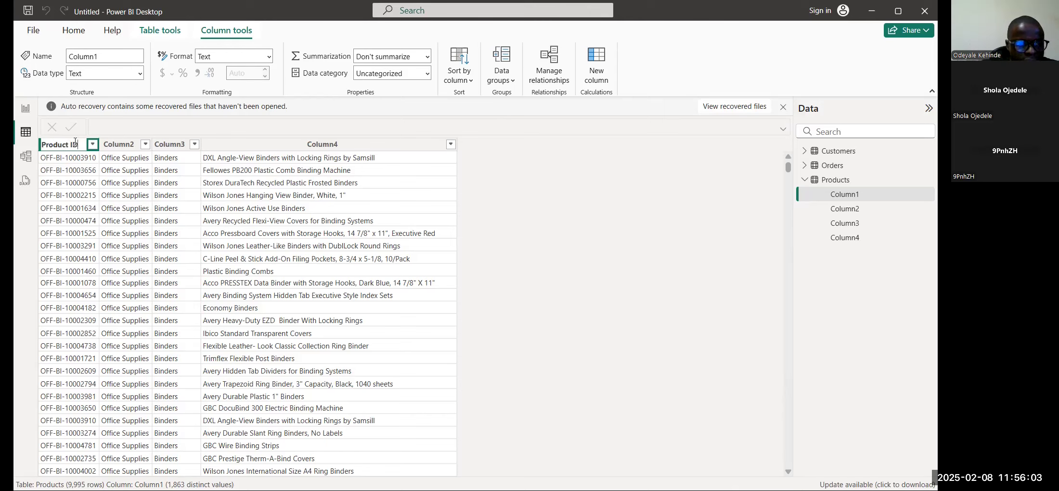
{"action": "key", "text": "Escape"}
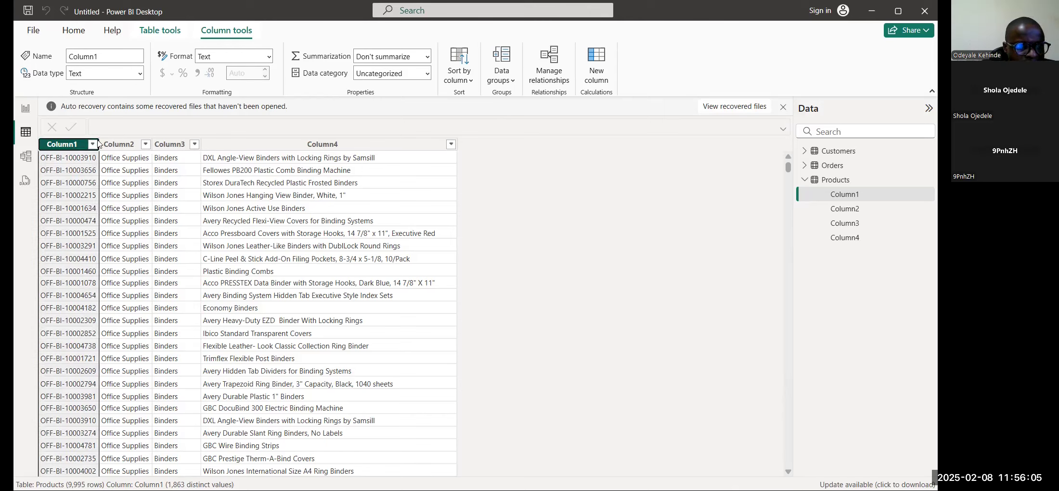
Step: Rename Column2 of the Products table to Category and Column3 to Subcategory
{"action": "double_click", "coordinate": [125, 145]}
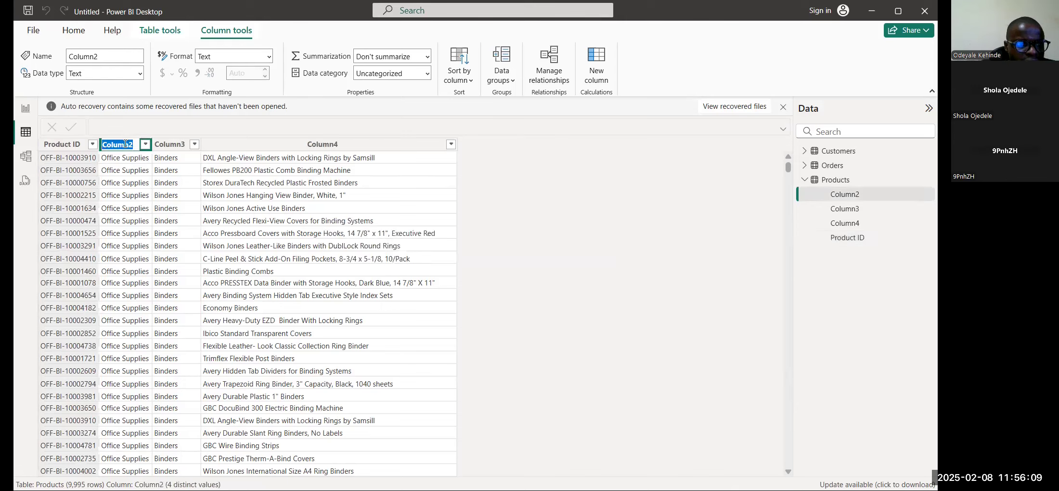
{"action": "type", "text": "Category"}
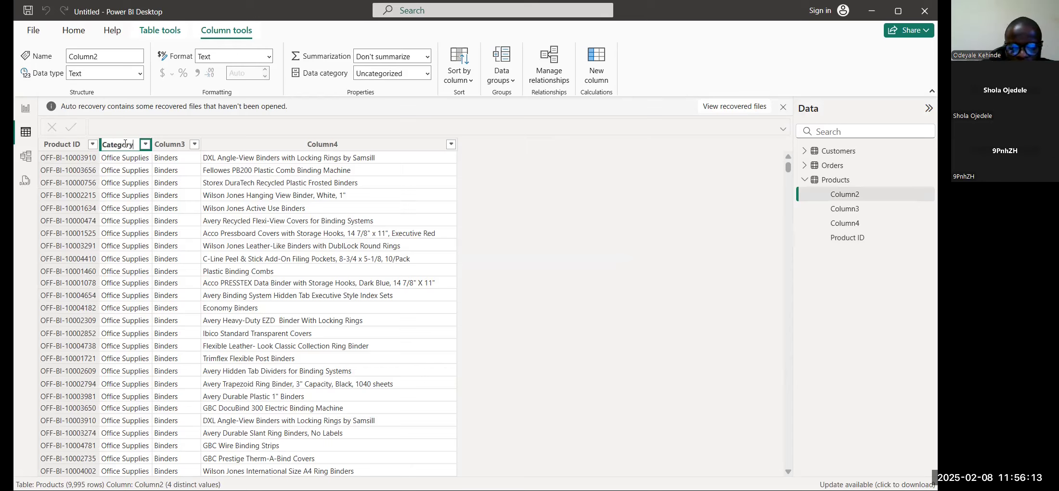
{"action": "key", "text": "Return"}
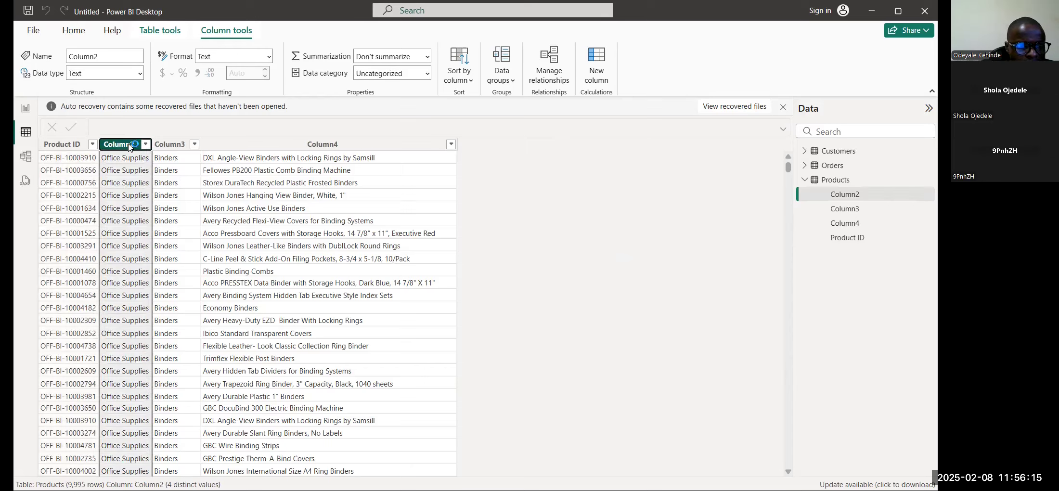
{"action": "double_click", "coordinate": [172, 144]}
{"action": "type", "text": "Sub"}
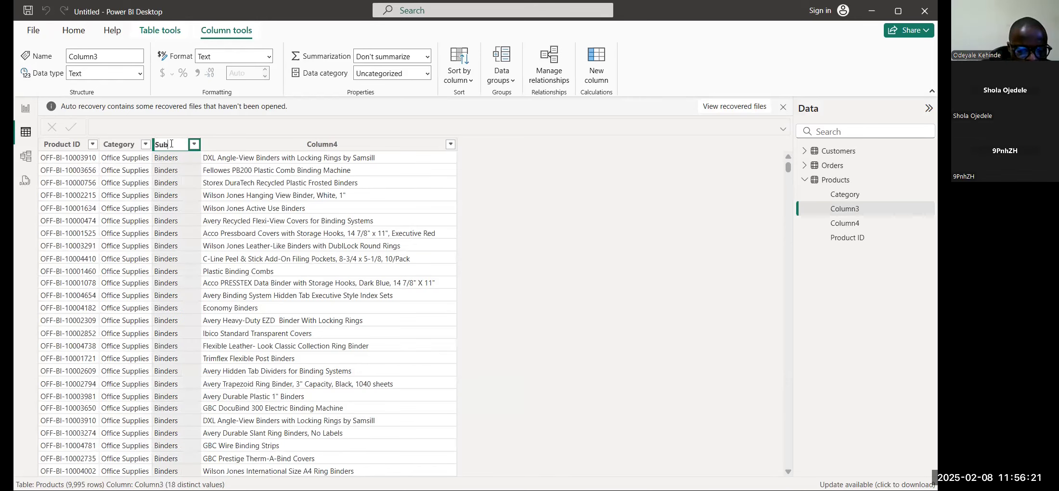
{"action": "type", "text": "cate"}
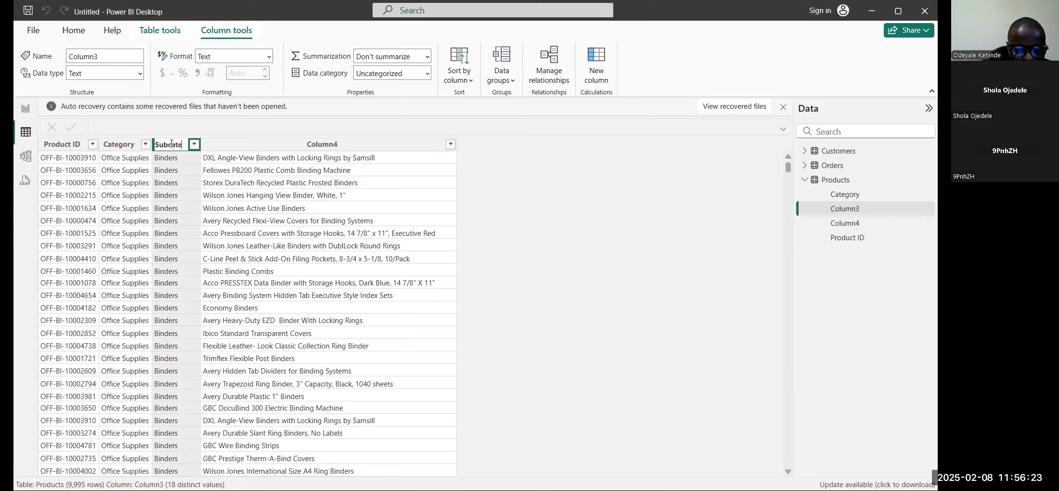
{"action": "type", "text": "gory"}
{"action": "key", "text": "Return"}
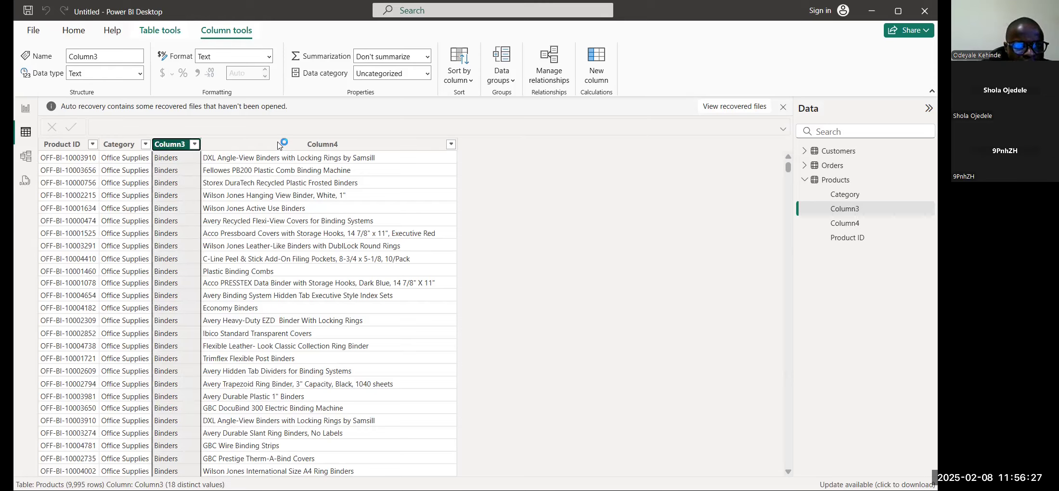
Step: Rename Column4 of the Products table to Product Name
{"action": "double_click", "coordinate": [279, 143]}
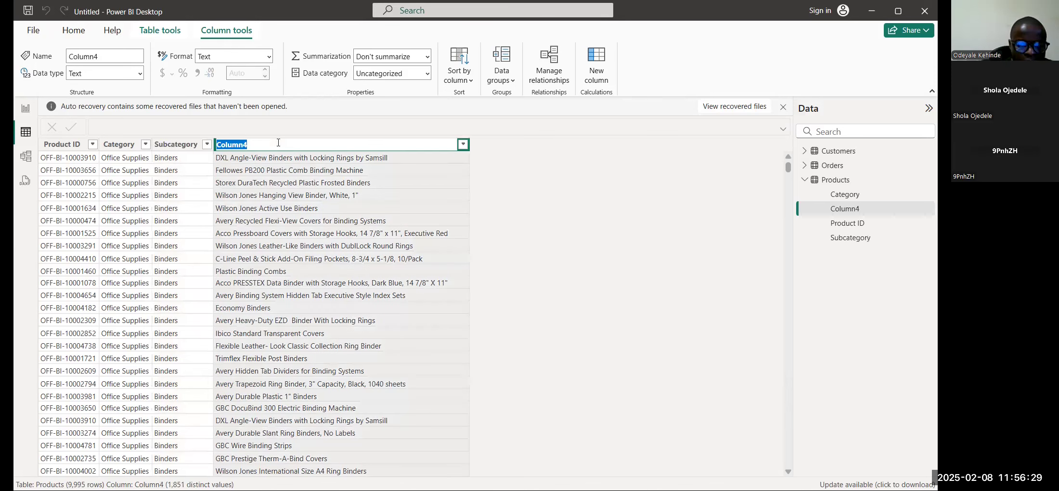
{"action": "type", "text": "Pro"}
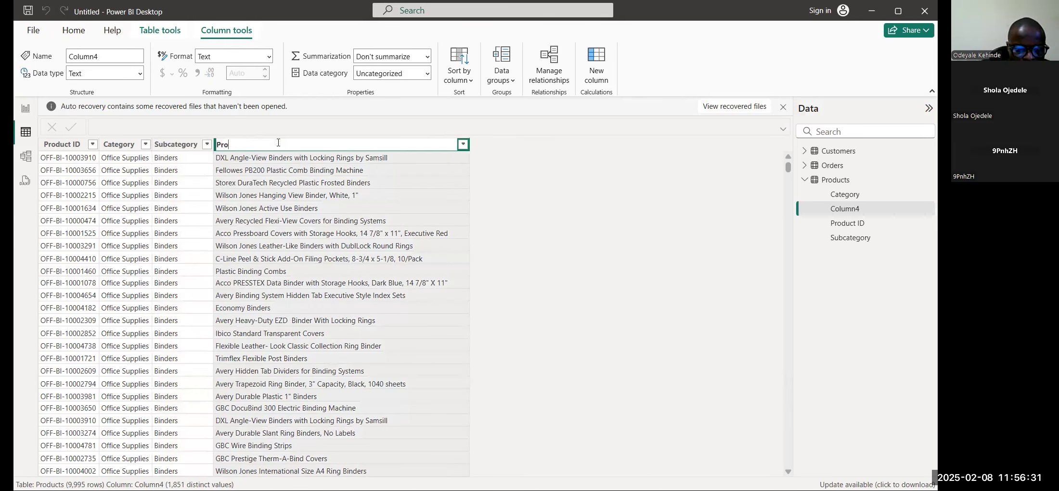
{"action": "type", "text": "duct Name"}
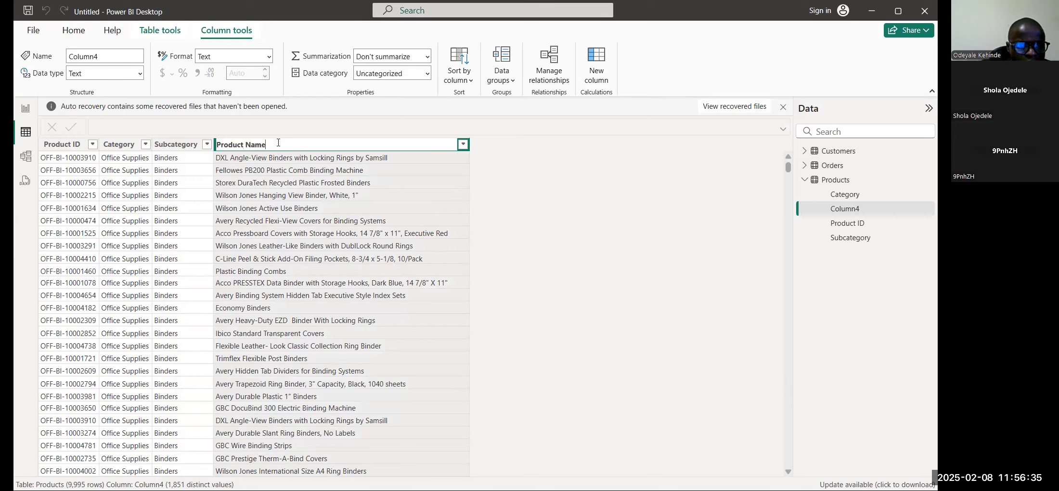
{"action": "key", "text": "Return"}
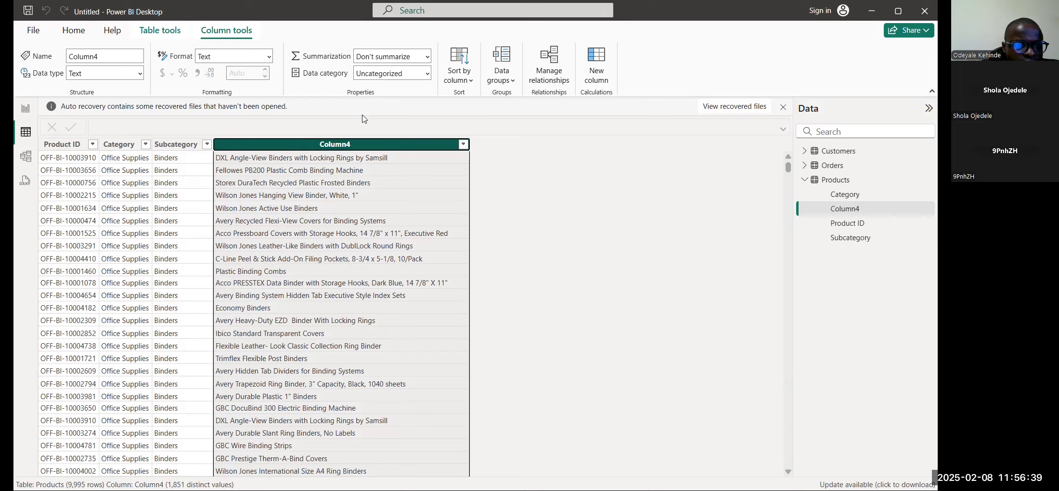
Step: Lengthen the Customers and Orders cards in the model view so that more of their fields fit
{"action": "left_click", "coordinate": [26, 156]}
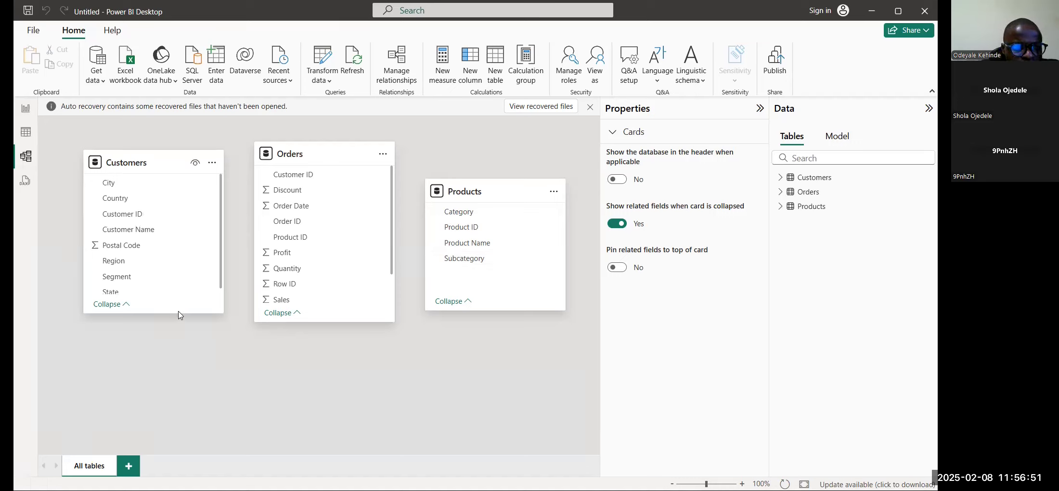
{"action": "left_click_drag", "start_coordinate": [178, 313], "coordinate": [177, 350]}
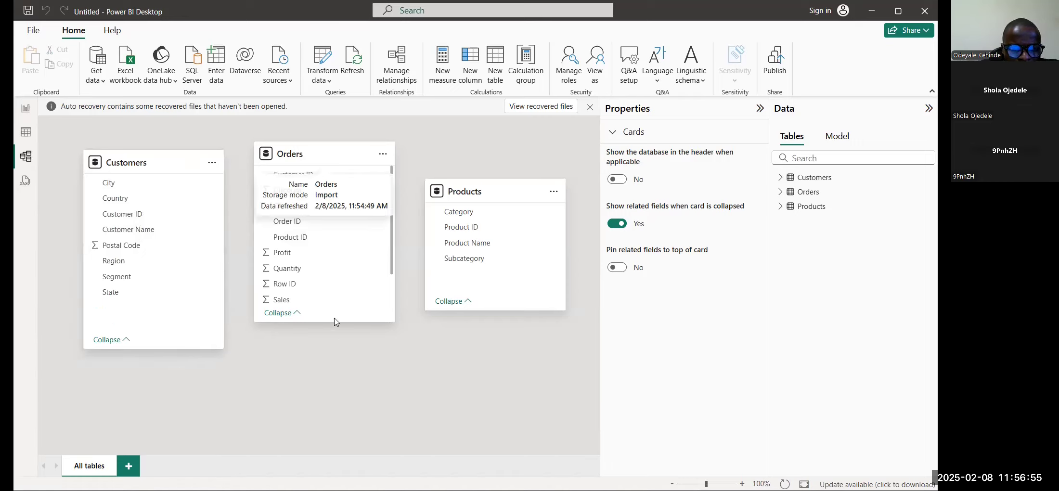
{"action": "left_click_drag", "start_coordinate": [332, 346], "coordinate": [336, 355]}
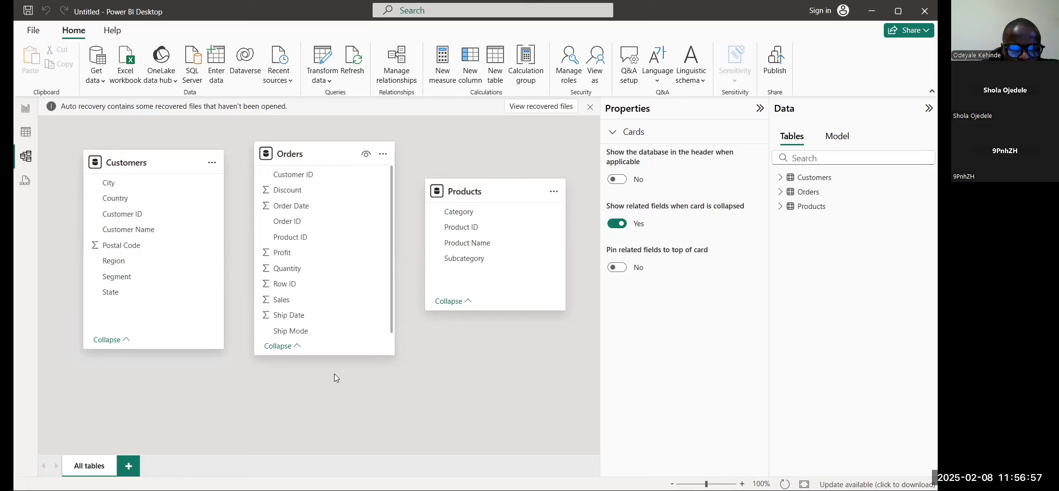
Step: Add a table visual to the report page and enlarge it to the full page height
{"action": "left_click", "coordinate": [27, 109]}
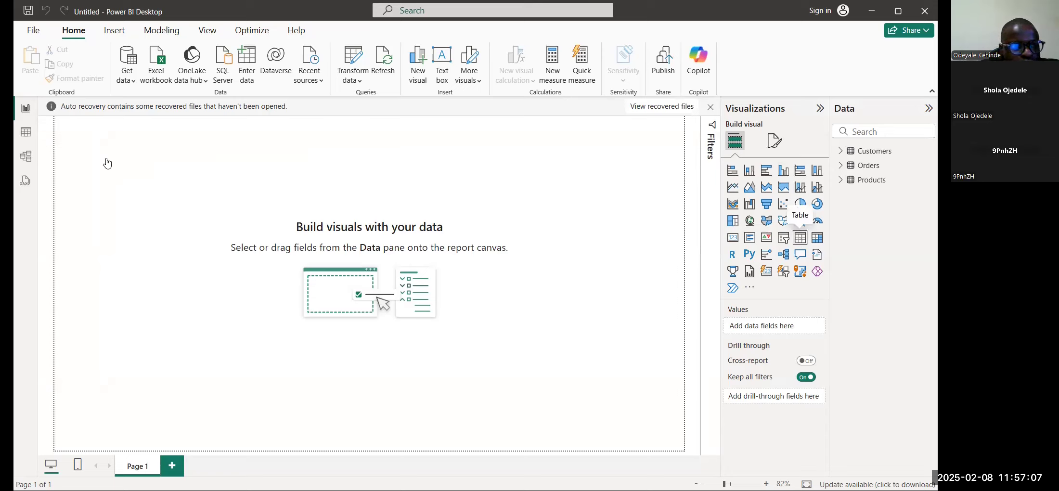
{"action": "left_click_drag", "start_coordinate": [160, 214], "coordinate": [160, 215]}
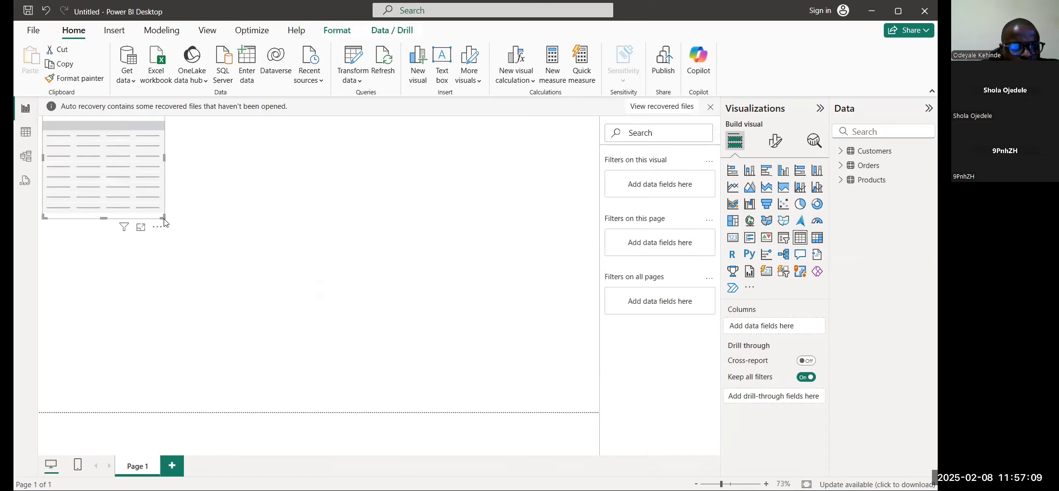
{"action": "left_click_drag", "start_coordinate": [423, 321], "coordinate": [509, 410]}
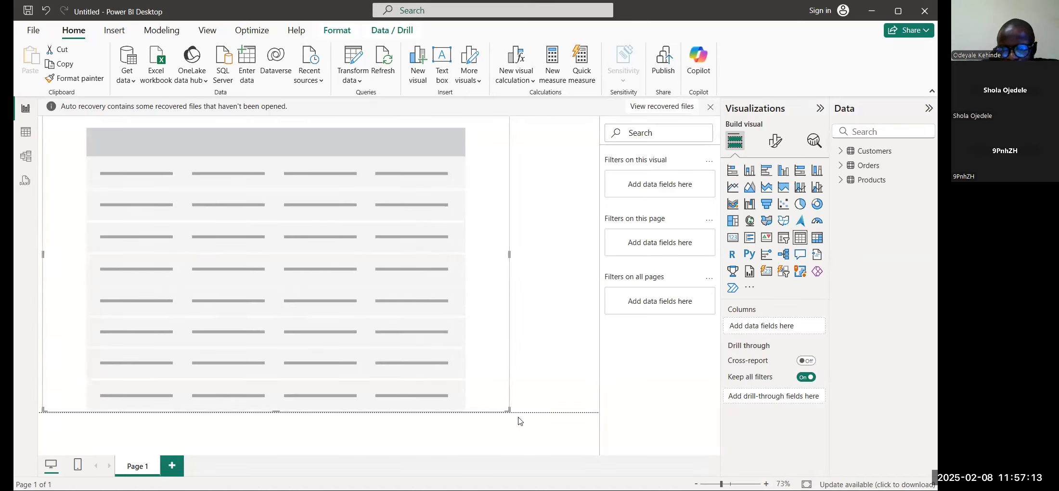
Step: Add the Subcategory field from Products to the table visual and dismiss the auto-recovery notice
{"action": "left_click", "coordinate": [840, 166]}
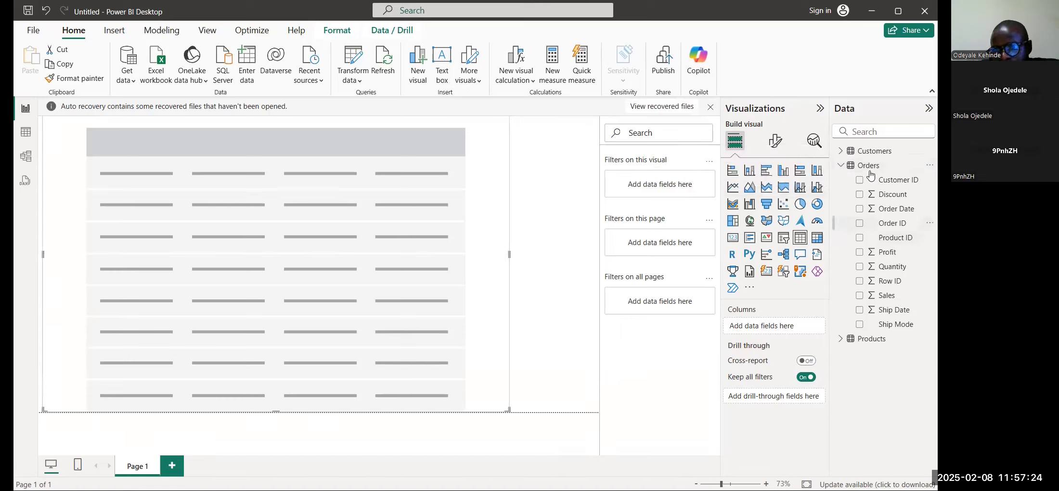
{"action": "left_click", "coordinate": [841, 166]}
{"action": "left_click", "coordinate": [841, 181]}
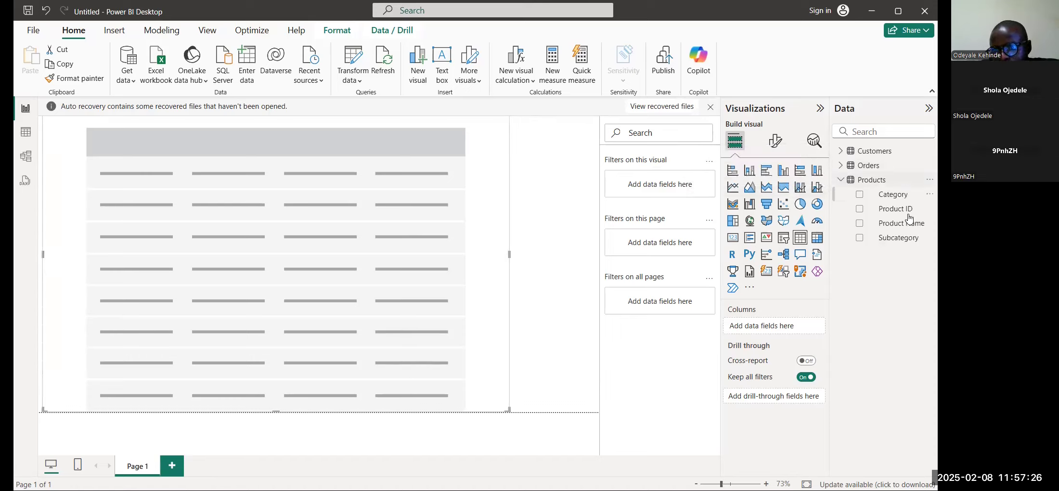
{"action": "left_click", "coordinate": [860, 238]}
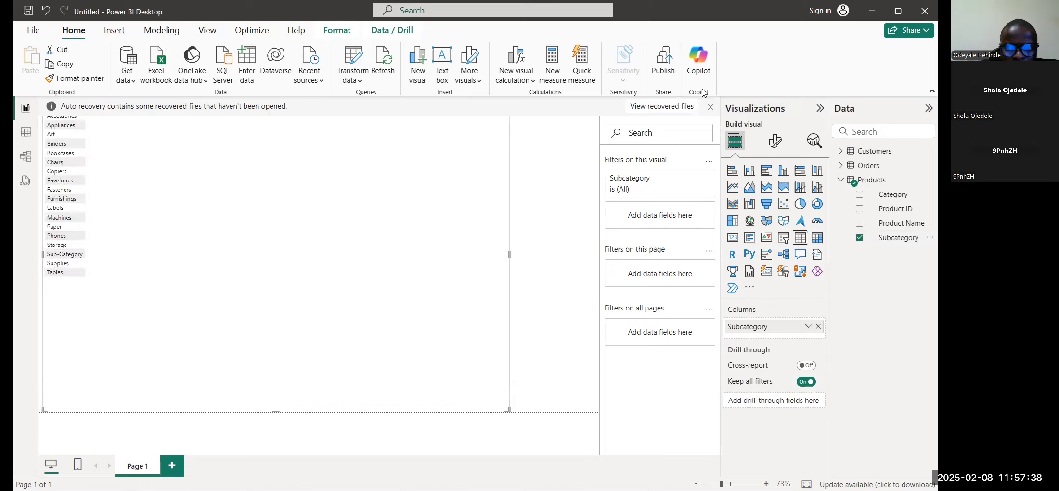
{"action": "left_click", "coordinate": [710, 108]}
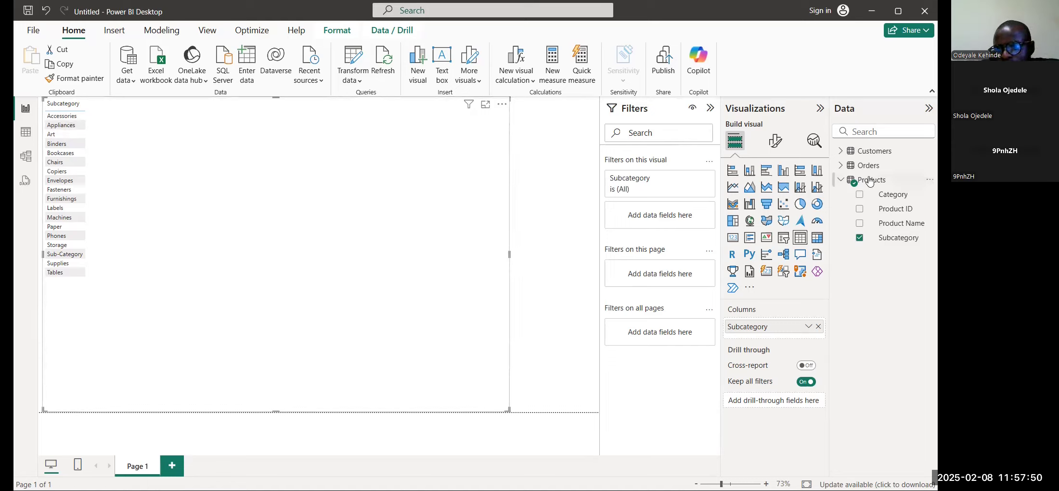
Step: Add the Sales field from the Orders table to the subcategory table visual
{"action": "left_click", "coordinate": [841, 166]}
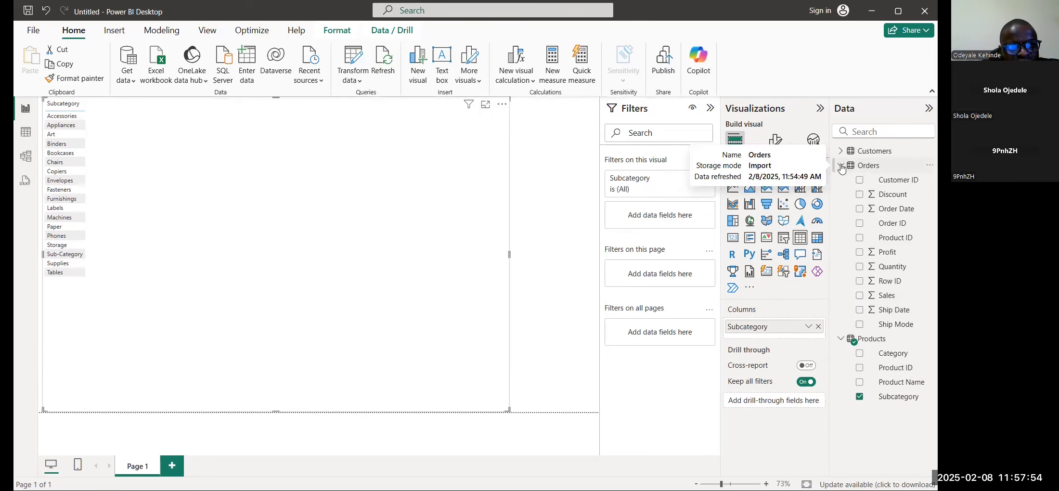
{"action": "left_click", "coordinate": [859, 296]}
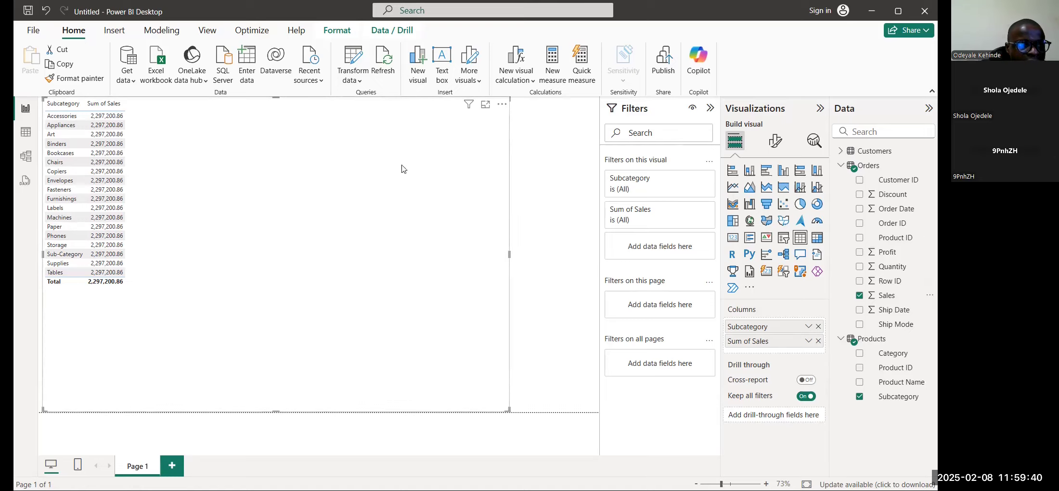
Step: Rearrange the model view cards so that Orders is on the left, with Products and Customers stacked on its right
{"action": "left_click", "coordinate": [21, 158]}
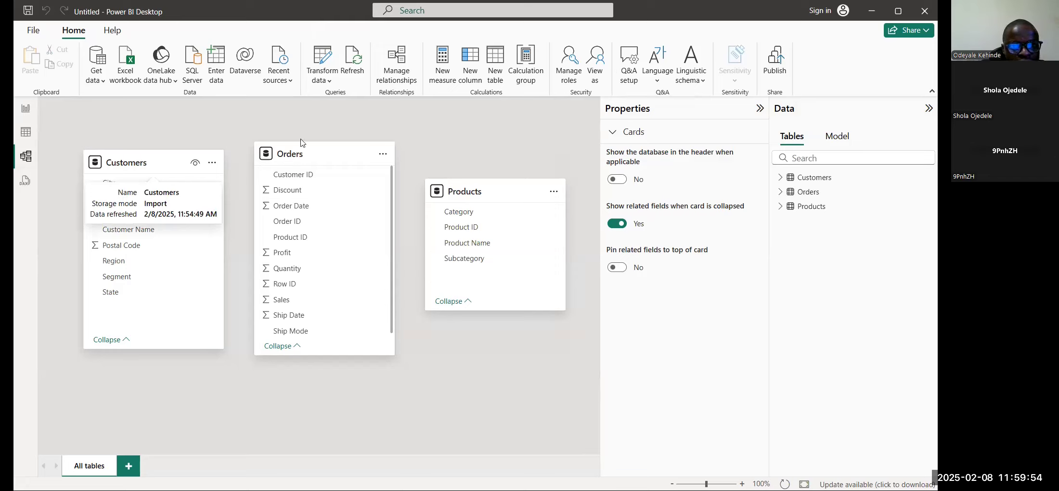
{"action": "left_click_drag", "start_coordinate": [316, 155], "coordinate": [297, 154]}
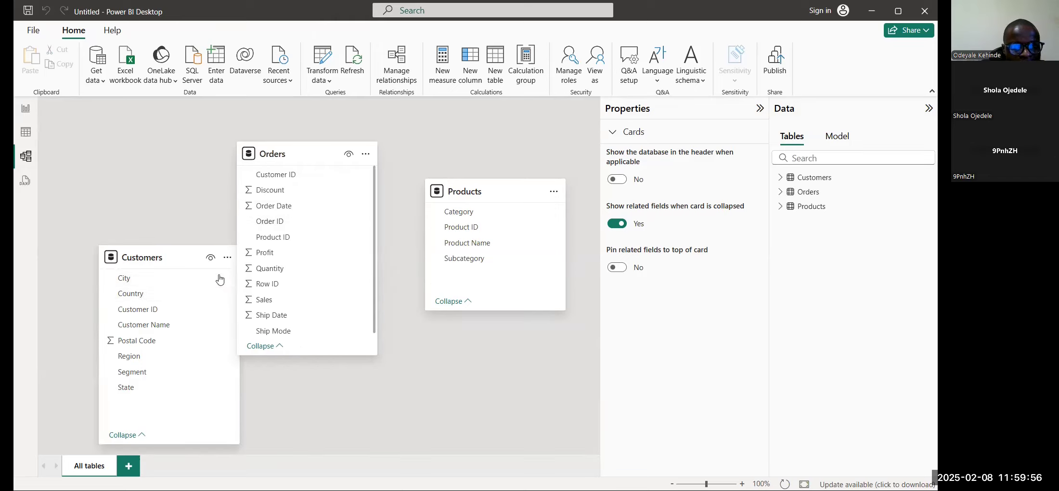
{"action": "left_click_drag", "start_coordinate": [171, 263], "coordinate": [484, 349]}
{"action": "left_click_drag", "start_coordinate": [306, 153], "coordinate": [384, 169]}
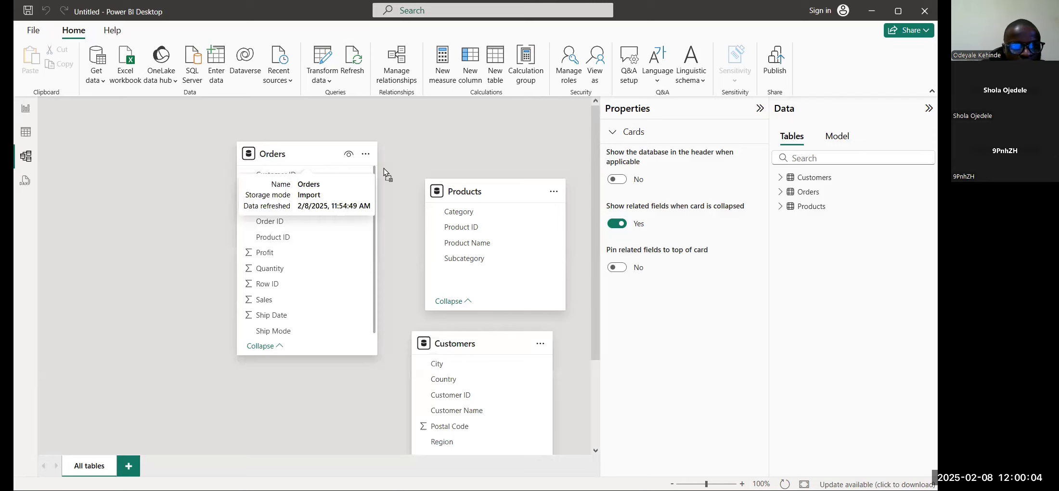
{"action": "left_click_drag", "start_coordinate": [158, 356], "coordinate": [157, 382]}
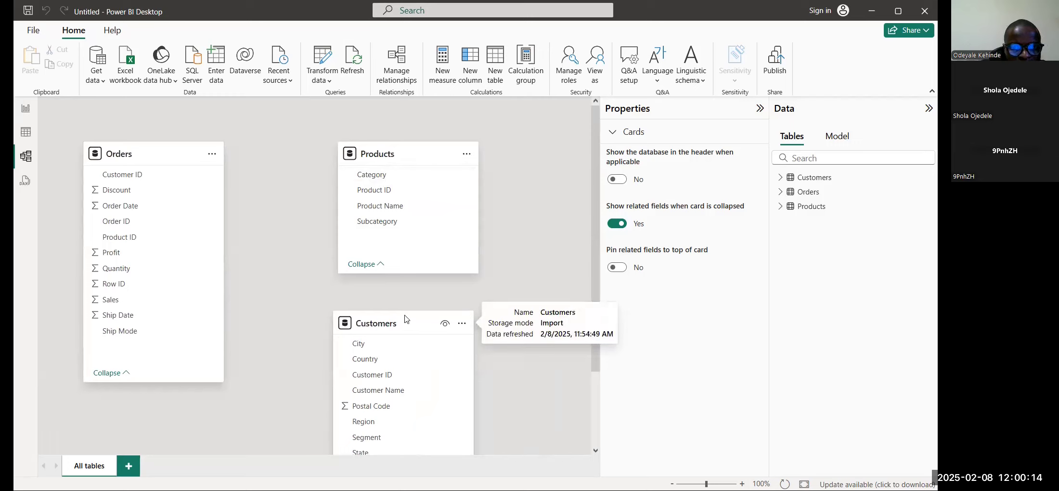
{"action": "left_click_drag", "start_coordinate": [380, 316], "coordinate": [391, 289]}
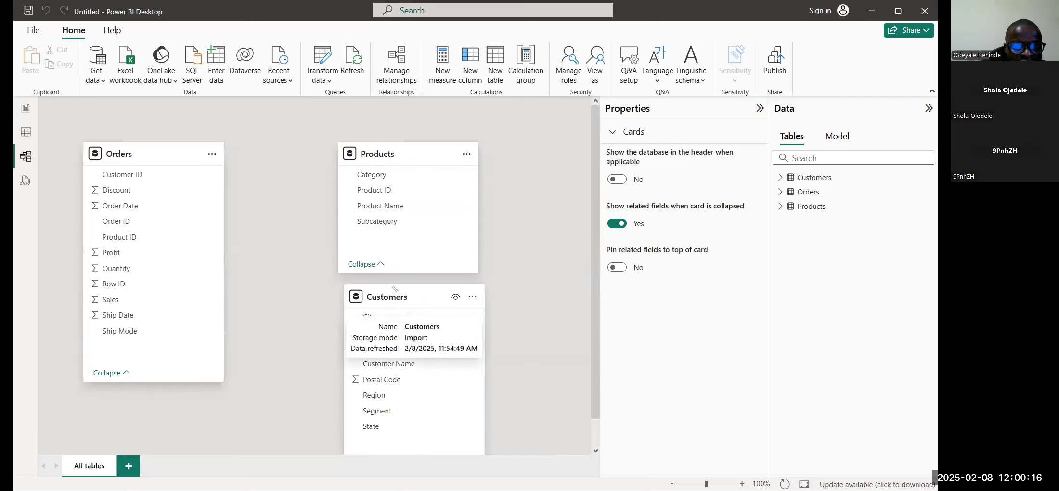
{"action": "left_click_drag", "start_coordinate": [474, 308], "coordinate": [470, 308]}
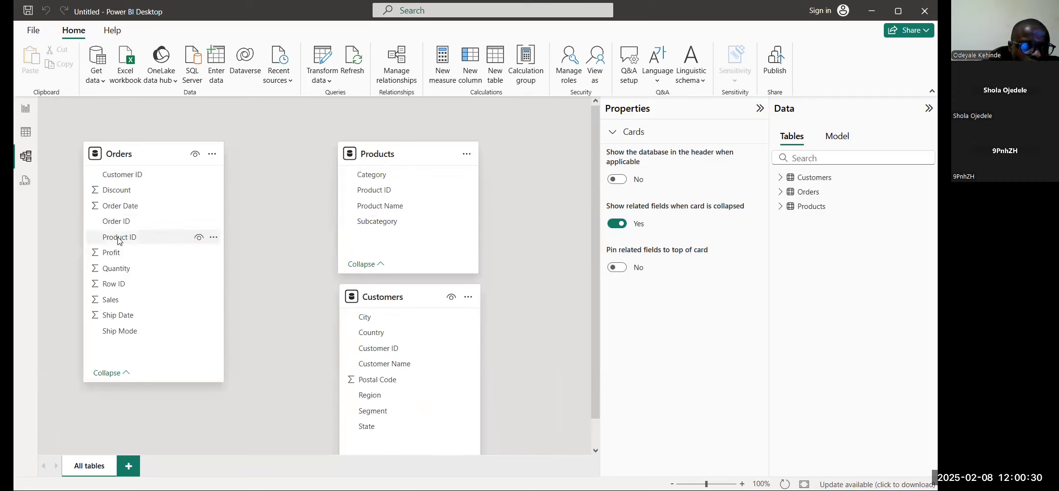
Step: Try to create a relationship between Customer ID in Customers and Customer ID in Orders
{"action": "mouse_move", "coordinate": [397, 300]}
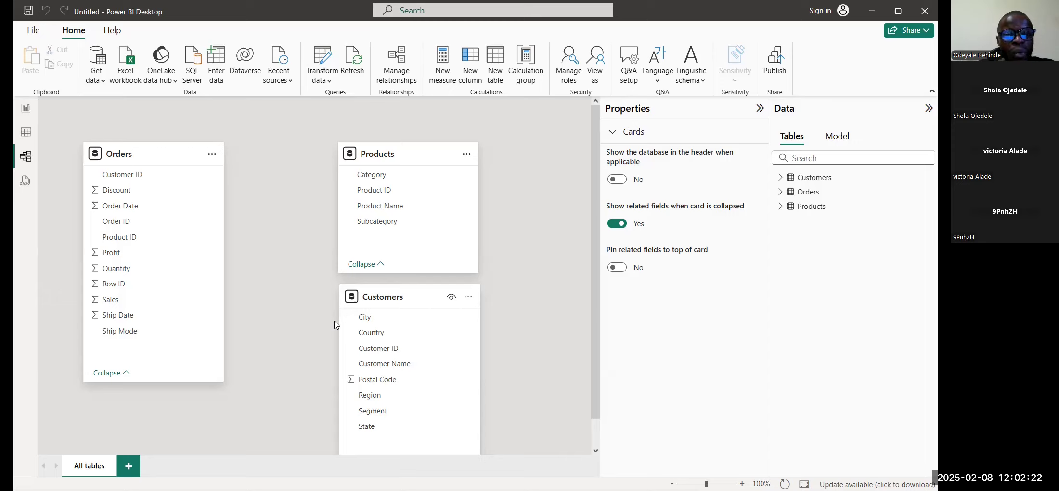
{"action": "mouse_move", "coordinate": [380, 306]}
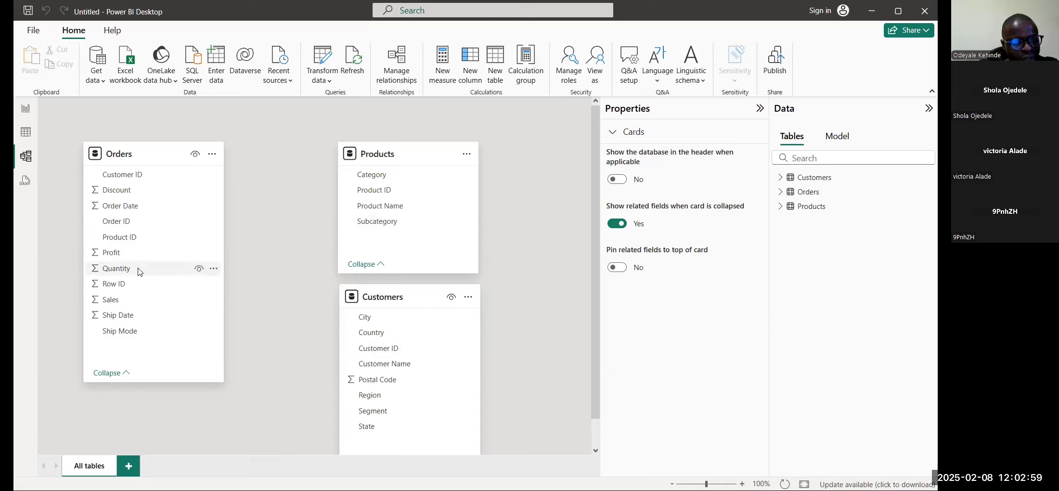
{"action": "left_click", "coordinate": [378, 348]}
{"action": "left_click_drag", "start_coordinate": [378, 348], "coordinate": [147, 175]}
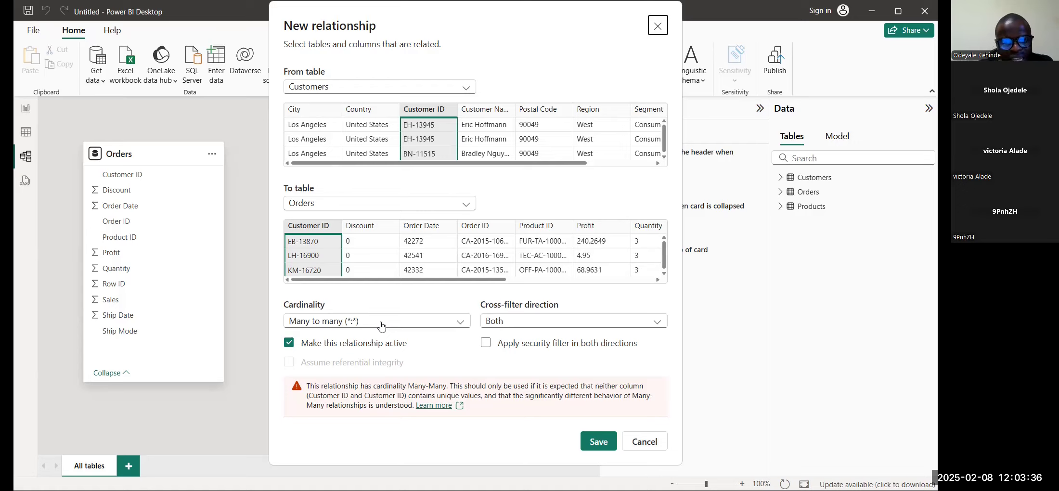
{"action": "key", "text": "Escape"}
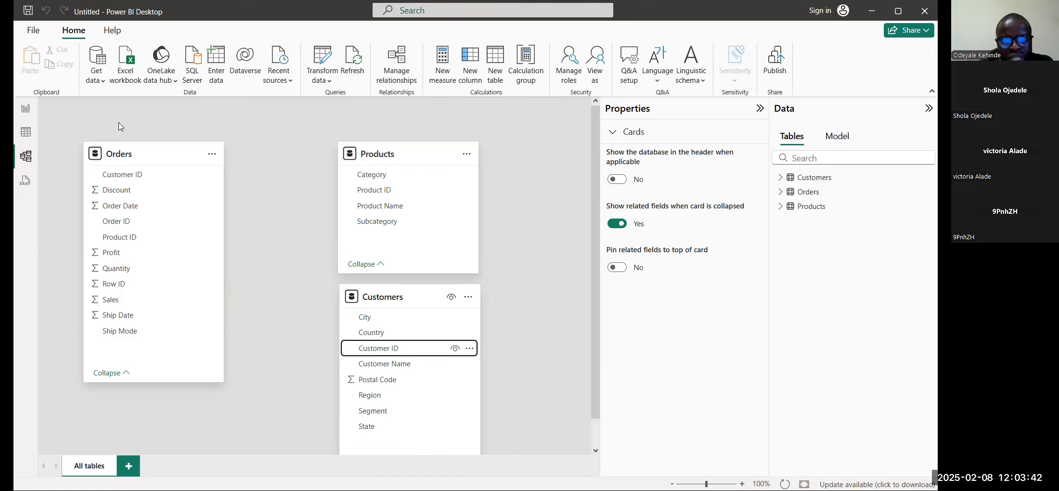
Step: Display the Products table's data and open the Power Query Editor to transform the imported tables
{"action": "left_click", "coordinate": [25, 131]}
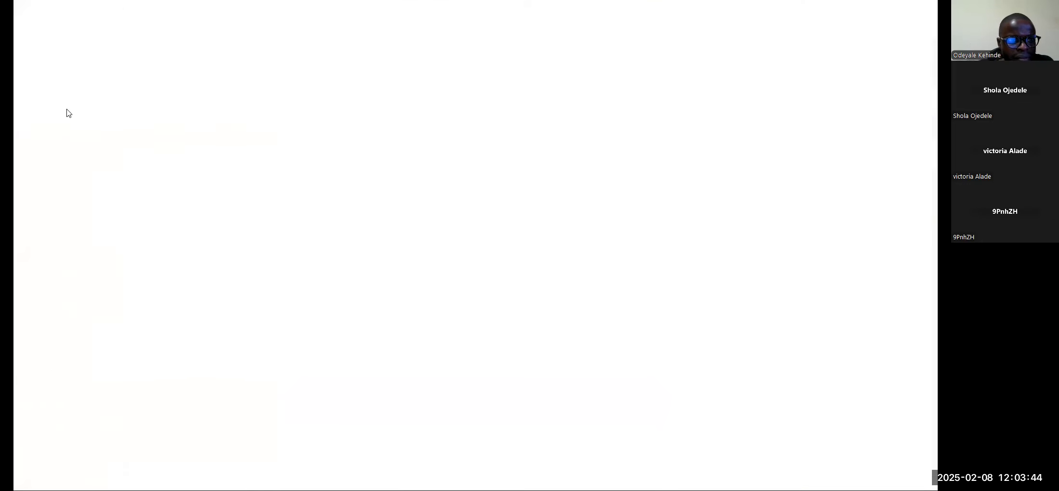
{"action": "left_click", "coordinate": [73, 33]}
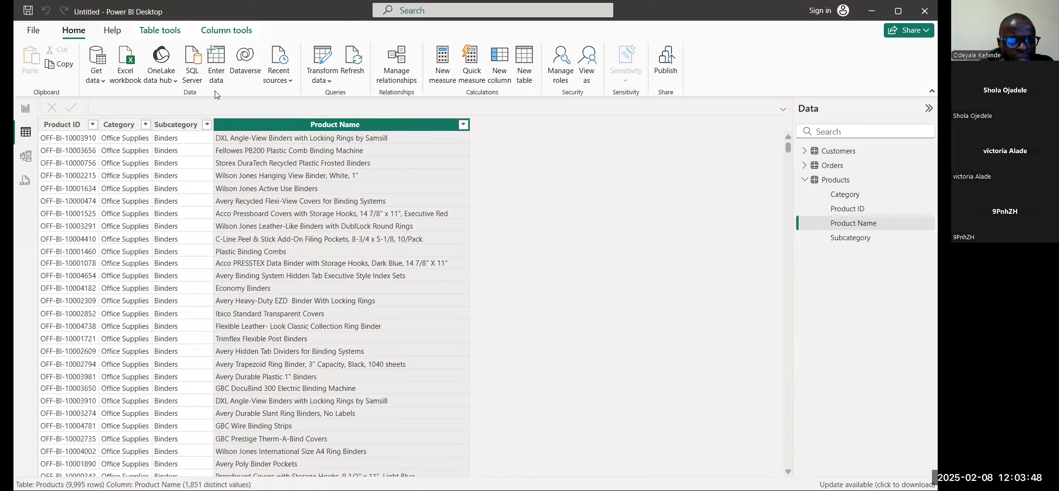
{"action": "left_click", "coordinate": [321, 80]}
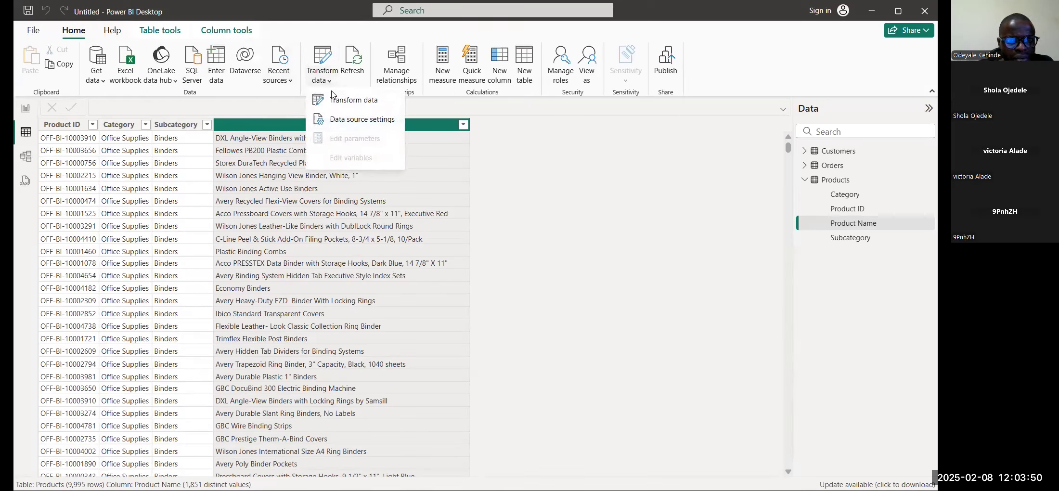
{"action": "left_click", "coordinate": [335, 97]}
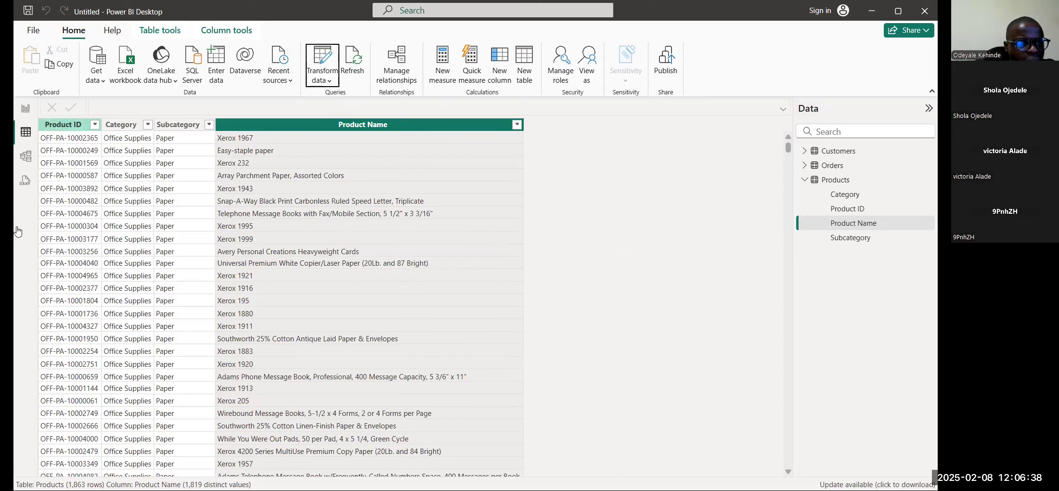
Step: Relate Orders to Customers many-to-one on Customer ID, and move the Customers and Products cards farther from Orders
{"action": "left_click", "coordinate": [28, 159]}
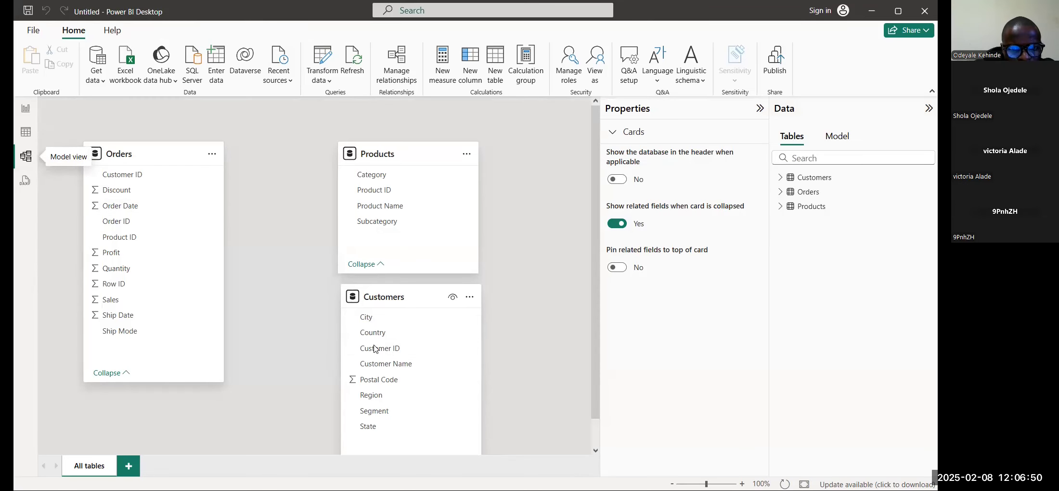
{"action": "left_click_drag", "start_coordinate": [356, 346], "coordinate": [143, 183]}
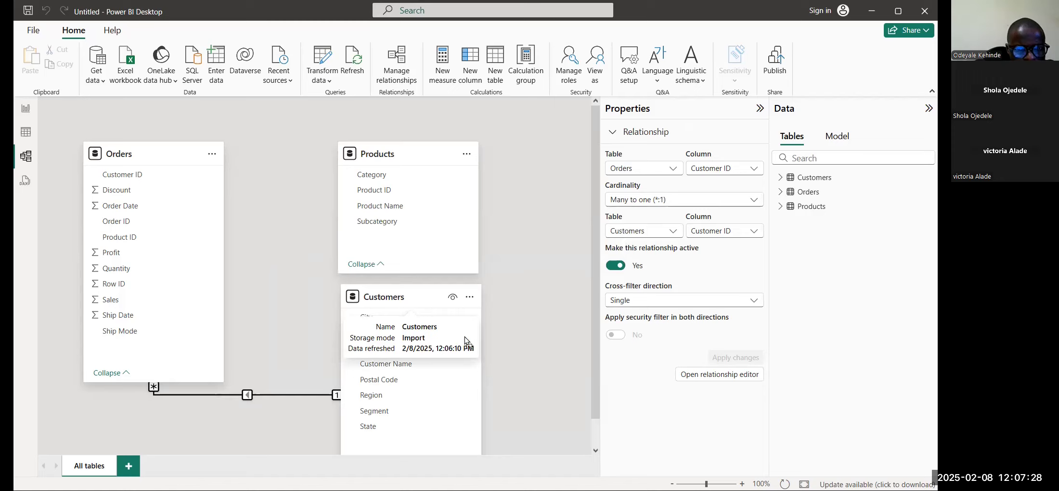
{"action": "left_click_drag", "start_coordinate": [465, 340], "coordinate": [544, 411]}
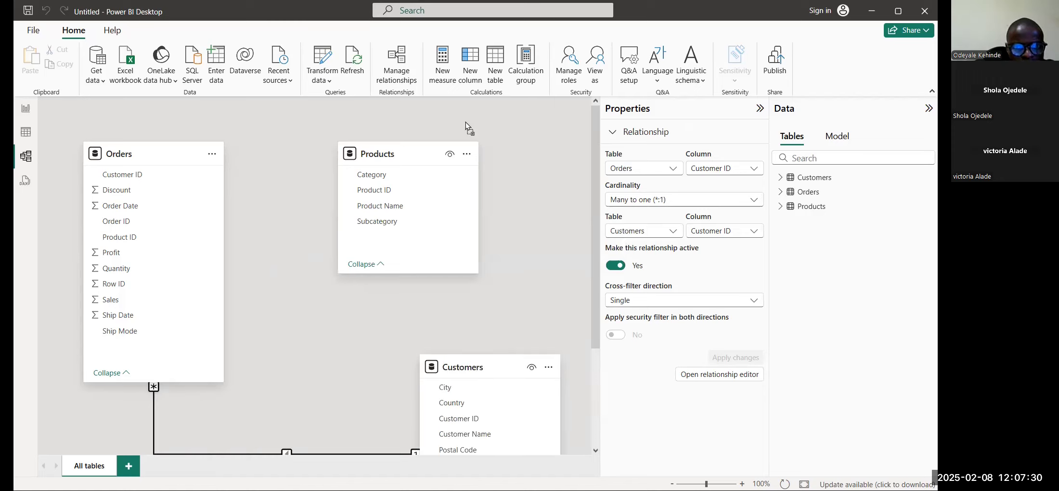
{"action": "left_click_drag", "start_coordinate": [406, 153], "coordinate": [465, 122]}
{"action": "left_click_drag", "start_coordinate": [456, 367], "coordinate": [453, 319]}
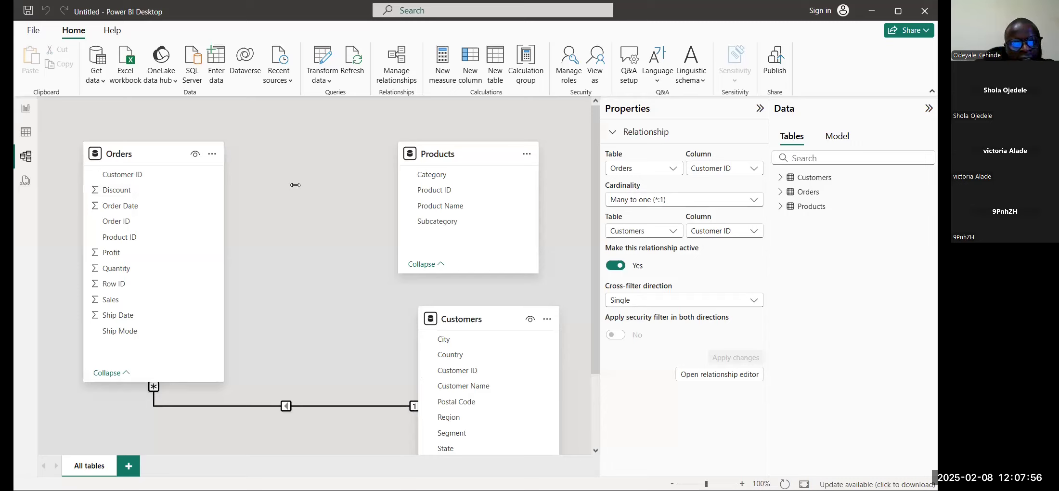
Step: Relate Orders to Products many-to-one on Product ID
{"action": "left_click", "coordinate": [427, 189]}
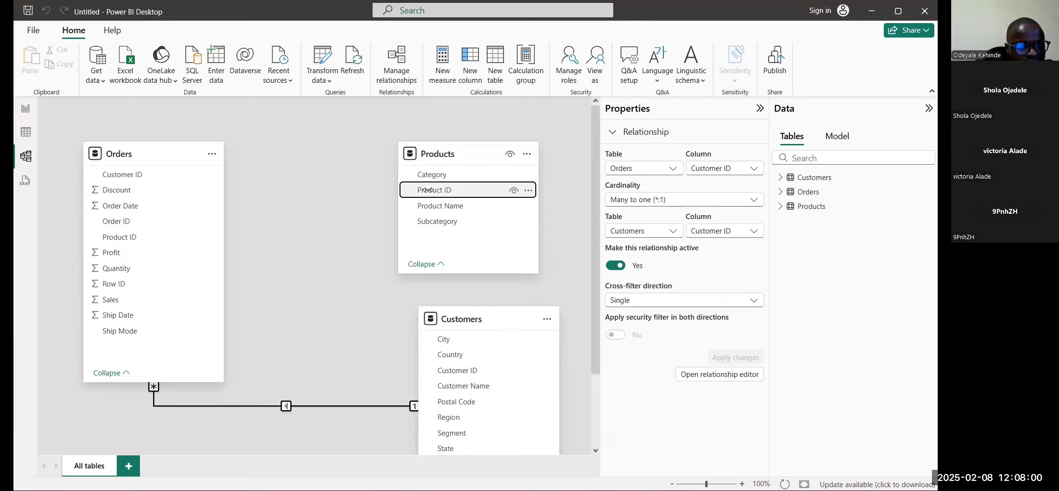
{"action": "left_click_drag", "start_coordinate": [427, 190], "coordinate": [147, 245]}
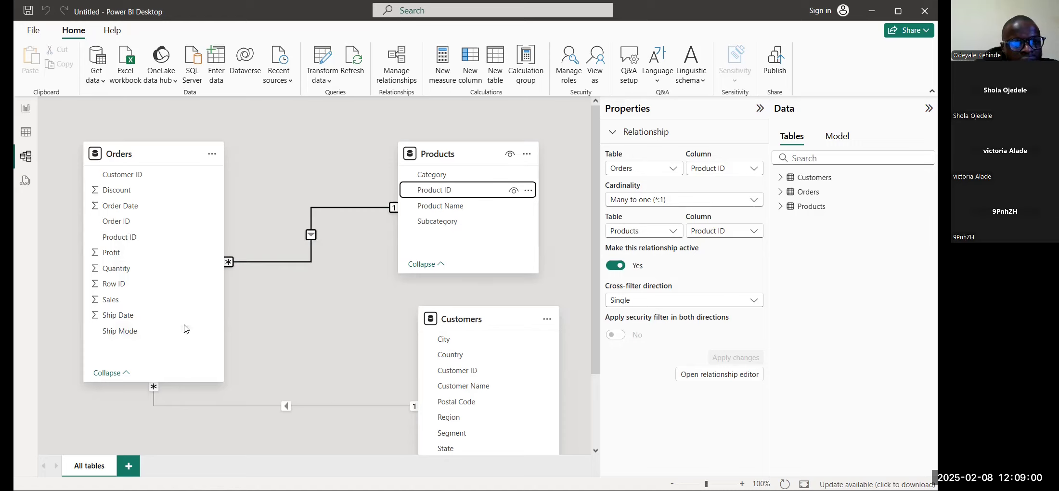
{"action": "left_click", "coordinate": [481, 417]}
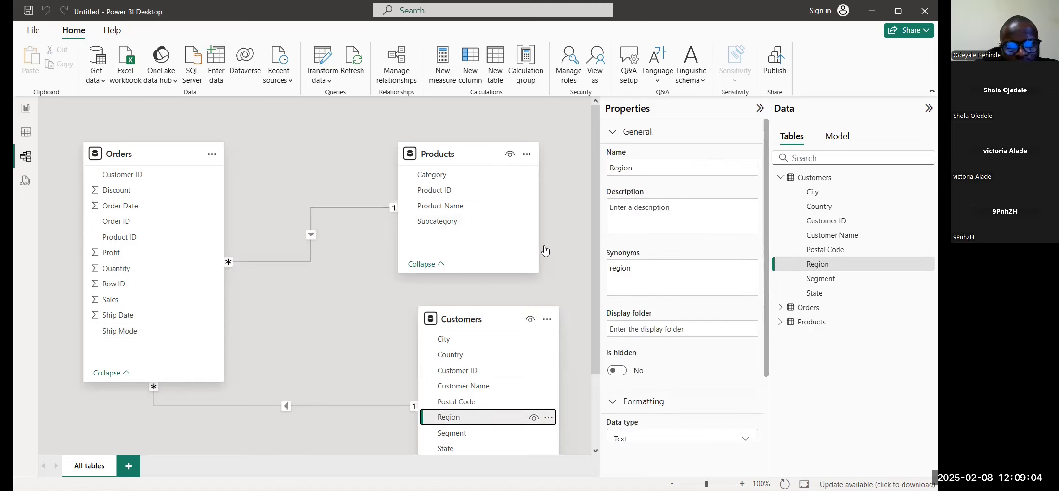
Step: Narrow the report's table visual to roughly the width of its columns and add the Quantity field from Orders
{"action": "left_click", "coordinate": [24, 113]}
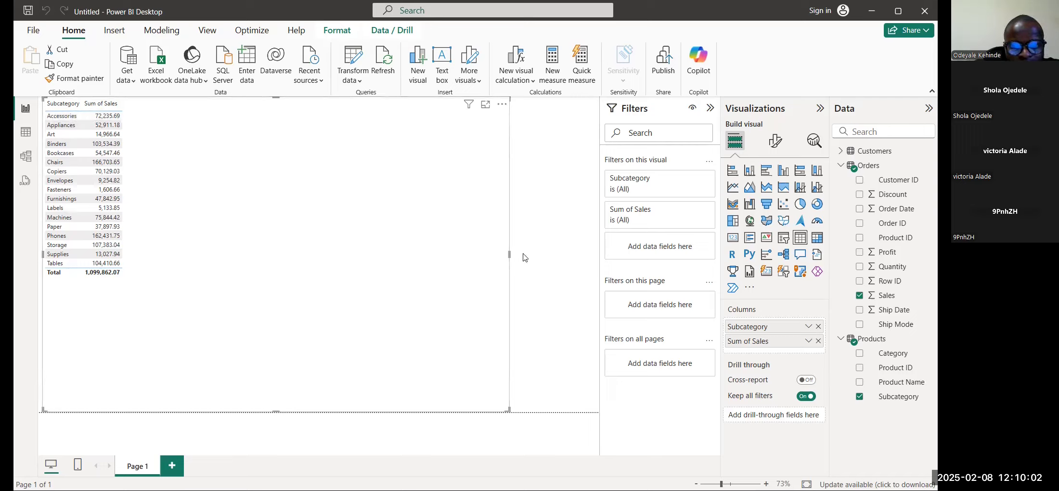
{"action": "left_click_drag", "start_coordinate": [508, 254], "coordinate": [158, 203]}
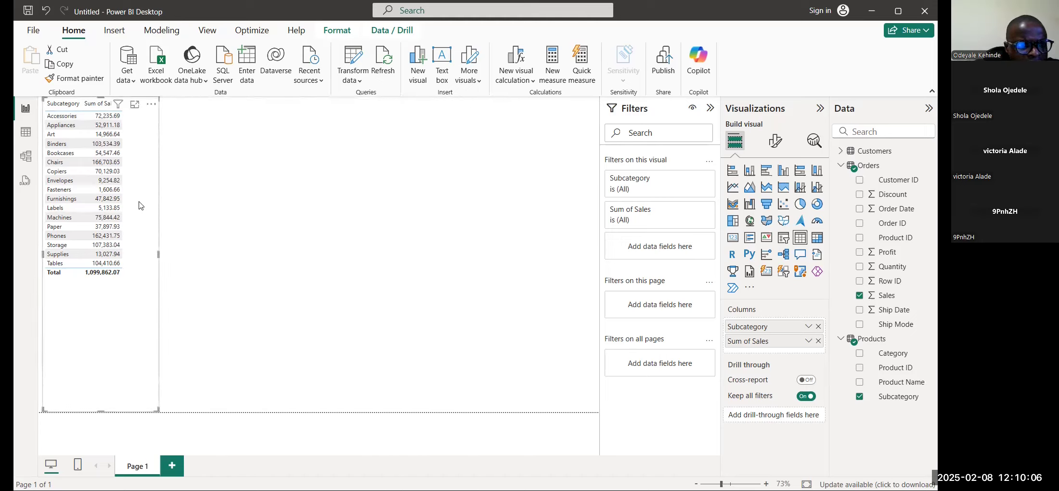
{"action": "left_click_drag", "start_coordinate": [158, 254], "coordinate": [175, 254]}
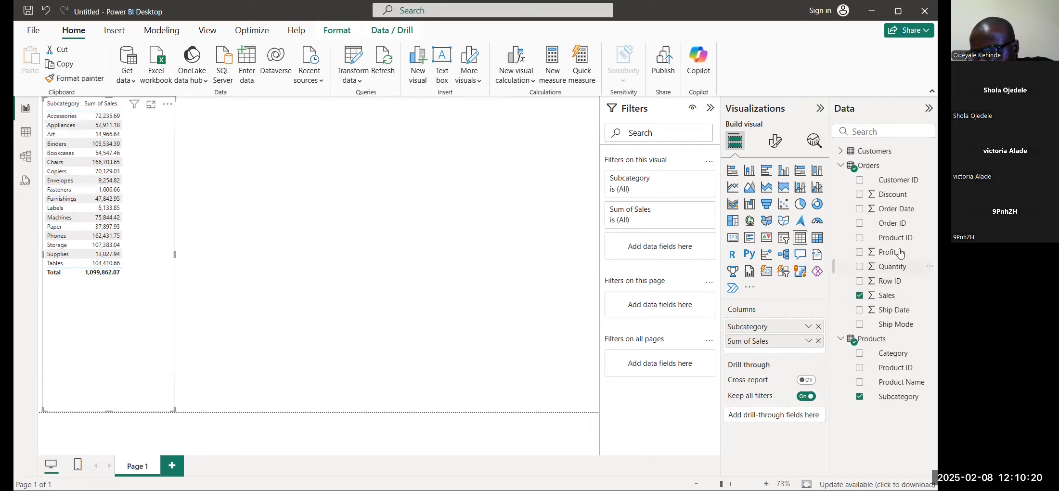
{"action": "left_click", "coordinate": [860, 266]}
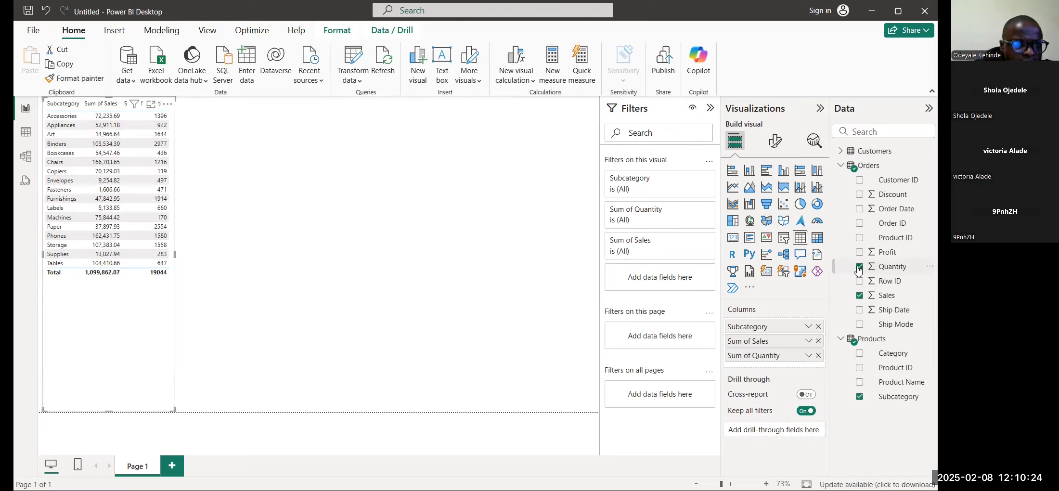
{"action": "left_click", "coordinate": [293, 155]}
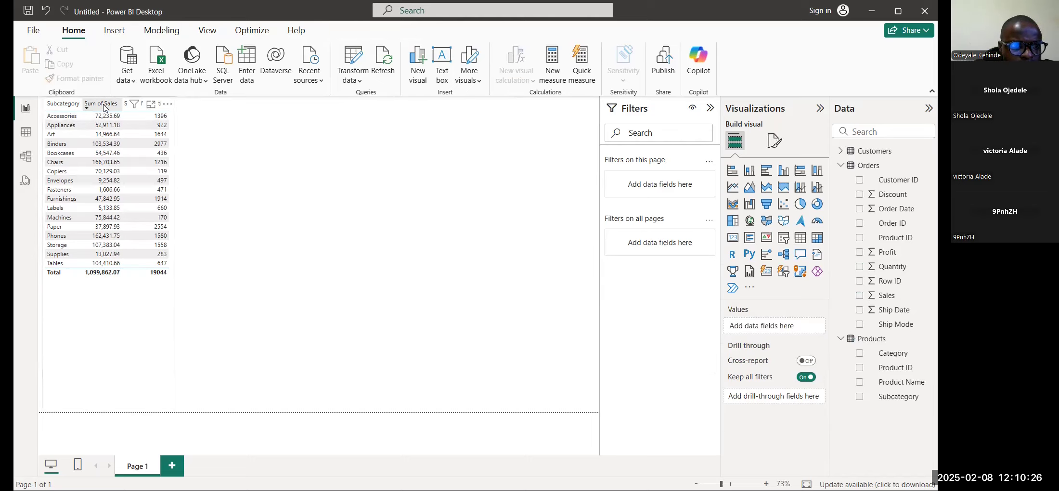
{"action": "left_click", "coordinate": [141, 231]}
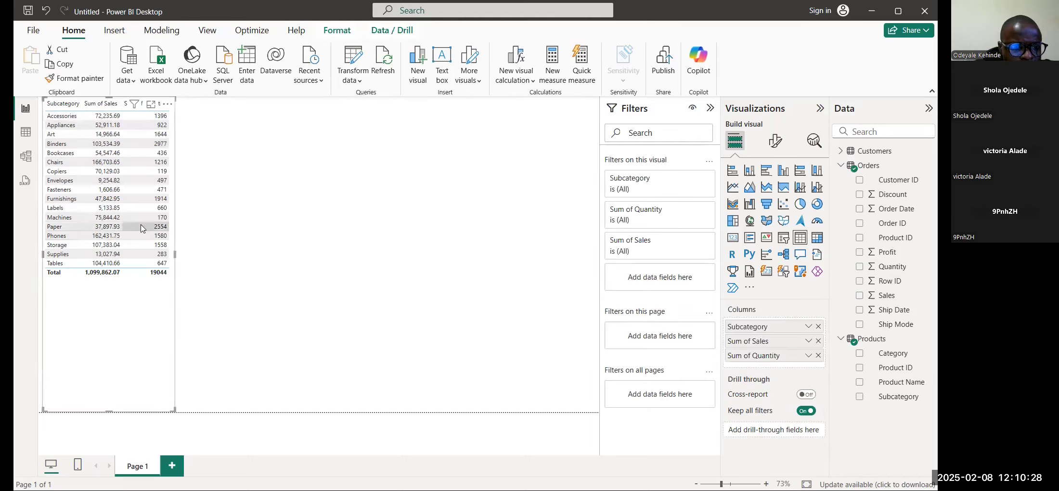
Step: Shorten the table visual to fit its rows, and move it to the page's lower-left corner with slightly more width
{"action": "left_click_drag", "start_coordinate": [109, 409], "coordinate": [128, 287]}
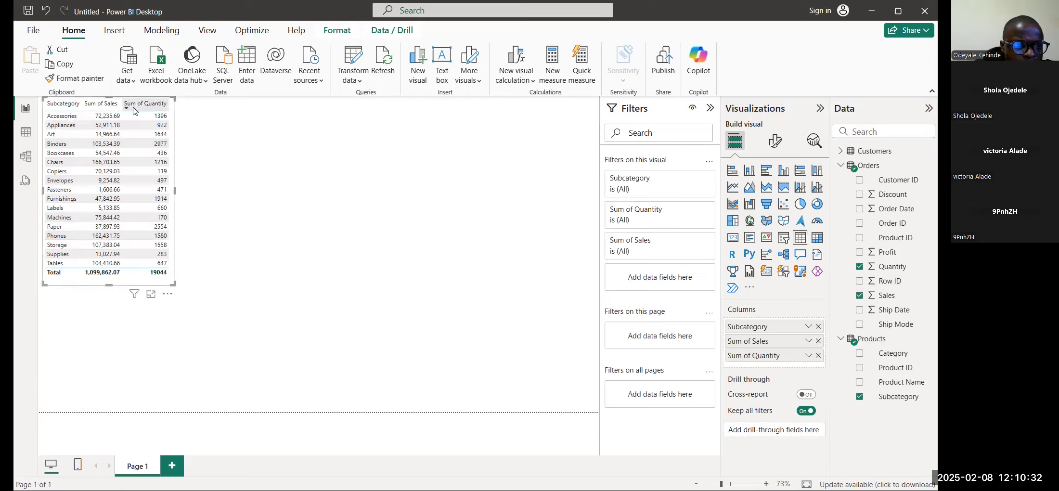
{"action": "left_click_drag", "start_coordinate": [122, 144], "coordinate": [165, 238]}
{"action": "left_click_drag", "start_coordinate": [171, 316], "coordinate": [193, 316]}
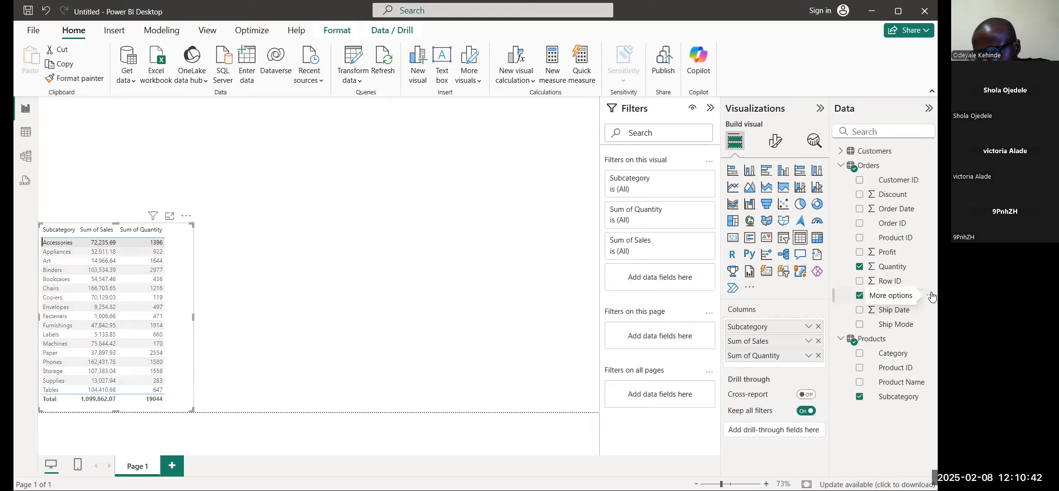
Step: Add the Profit field from Orders to the table visual and widen it so that the whole column fits
{"action": "left_click", "coordinate": [859, 253]}
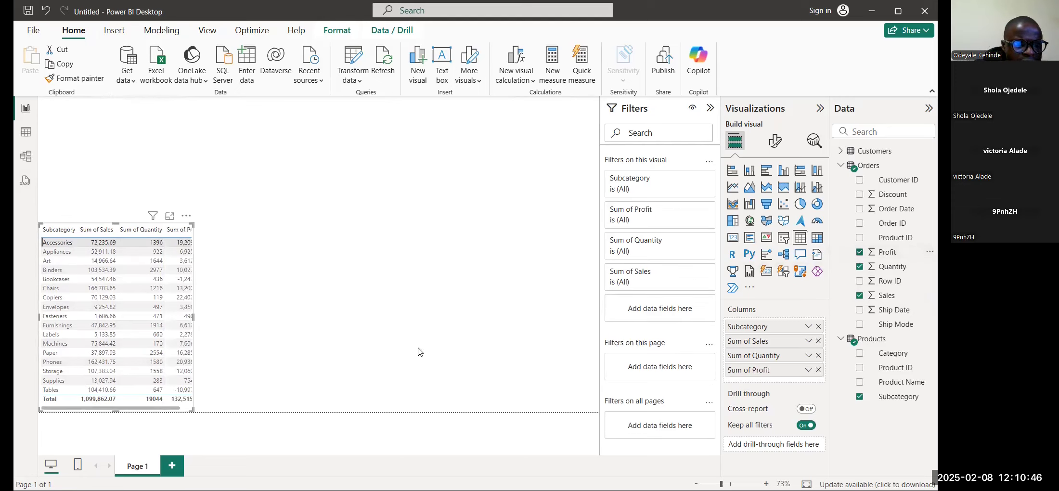
{"action": "left_click_drag", "start_coordinate": [193, 317], "coordinate": [215, 327]}
{"action": "left_click", "coordinate": [331, 303]}
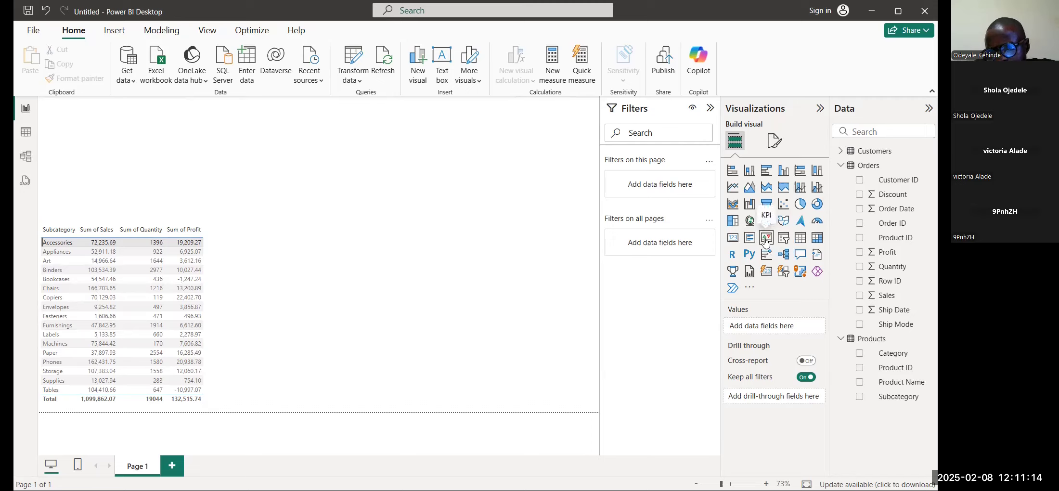
Step: Add an empty new-style card visual in the page's upper-left corner and shorten it to end above the table
{"action": "left_click", "coordinate": [766, 272]}
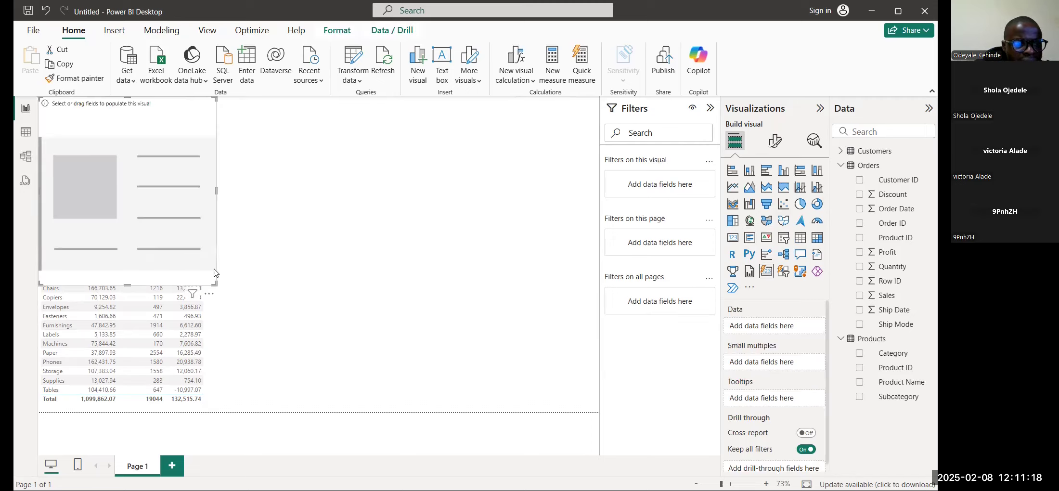
{"action": "left_click_drag", "start_coordinate": [130, 276], "coordinate": [137, 171]}
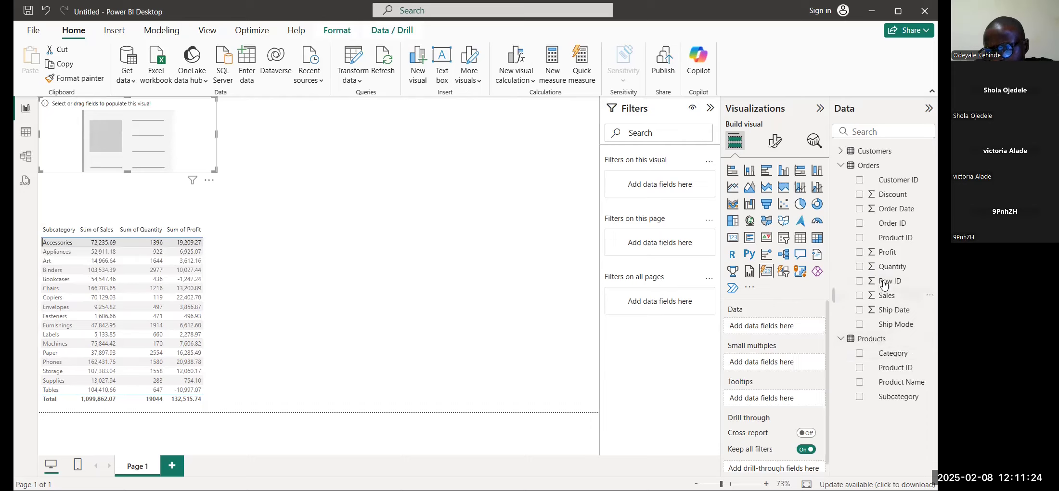
Step: Show Quantity from Orders in the empty card and narrow the card to fit its value
{"action": "left_click", "coordinate": [860, 267]}
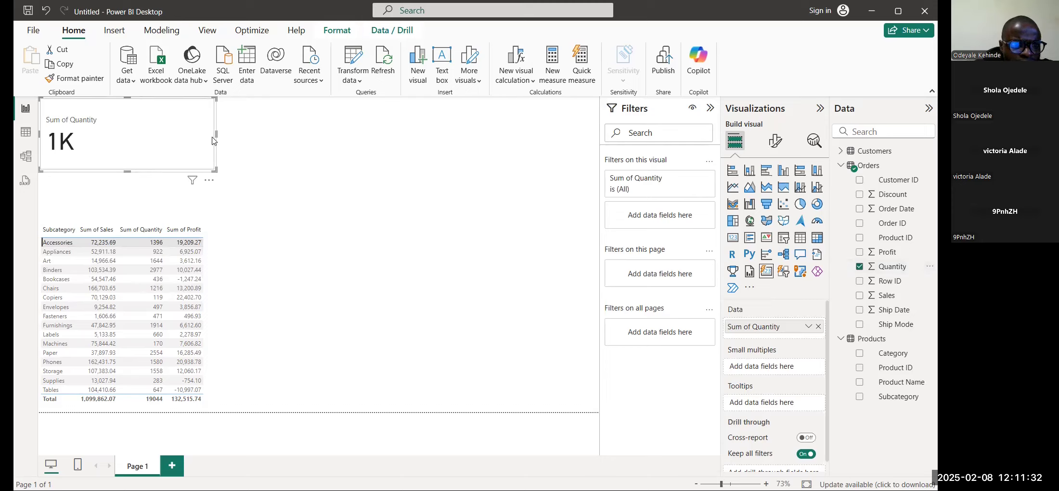
{"action": "left_click_drag", "start_coordinate": [216, 138], "coordinate": [119, 127]}
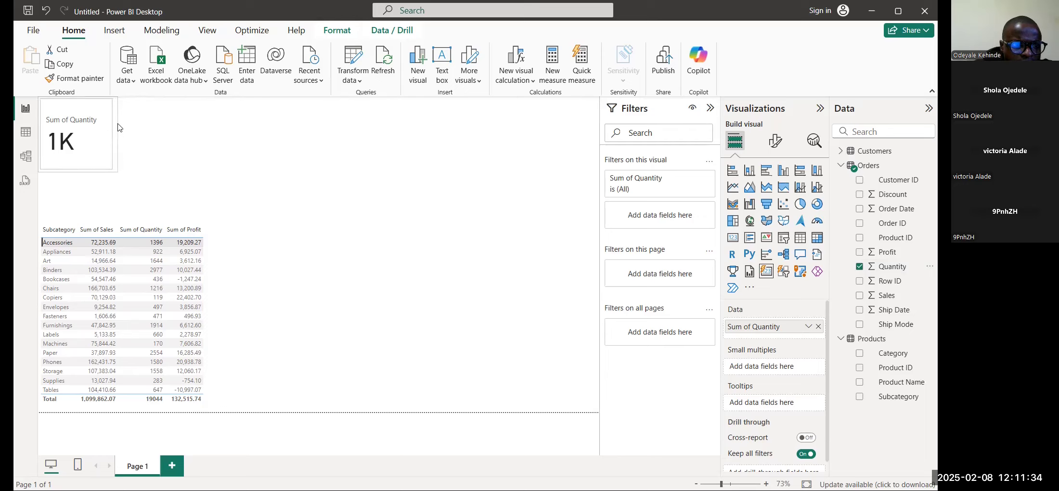
{"action": "left_click", "coordinate": [257, 138]}
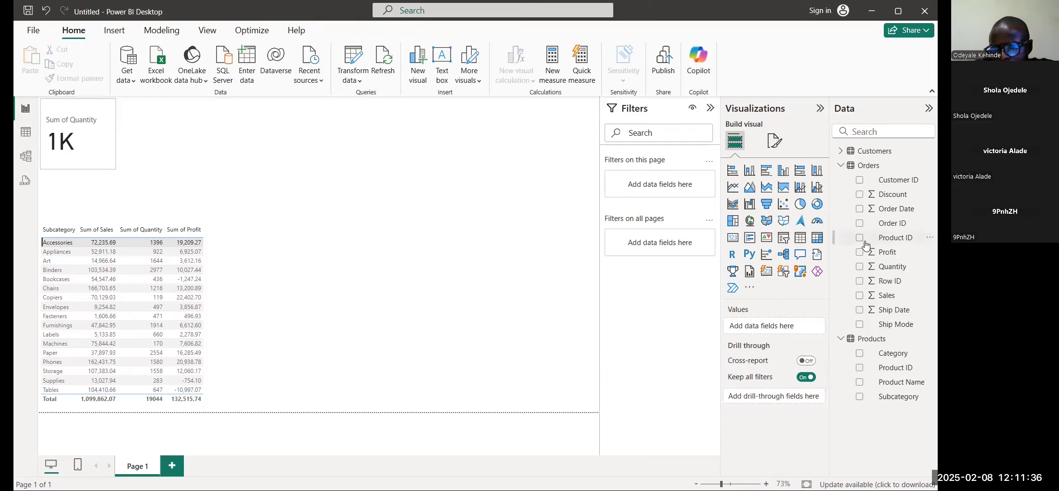
Step: Add a second new-style card beside the Quantity card showing Sales from Orders
{"action": "left_click", "coordinate": [767, 272]}
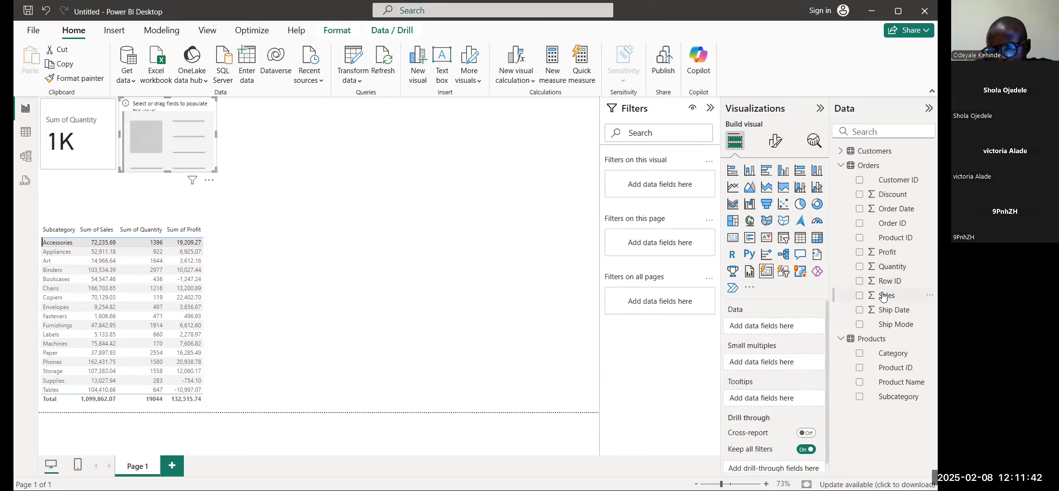
{"action": "left_click", "coordinate": [860, 296]}
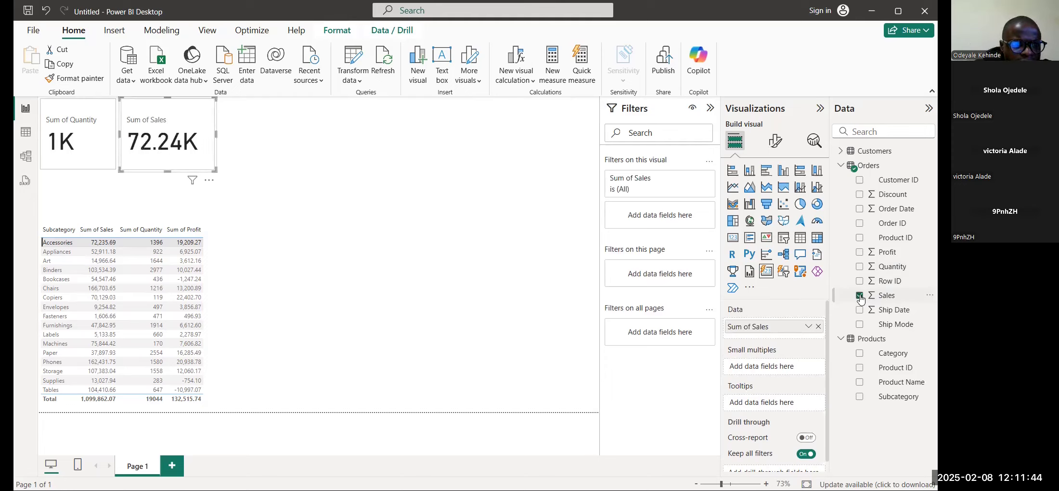
{"action": "left_click", "coordinate": [495, 229]}
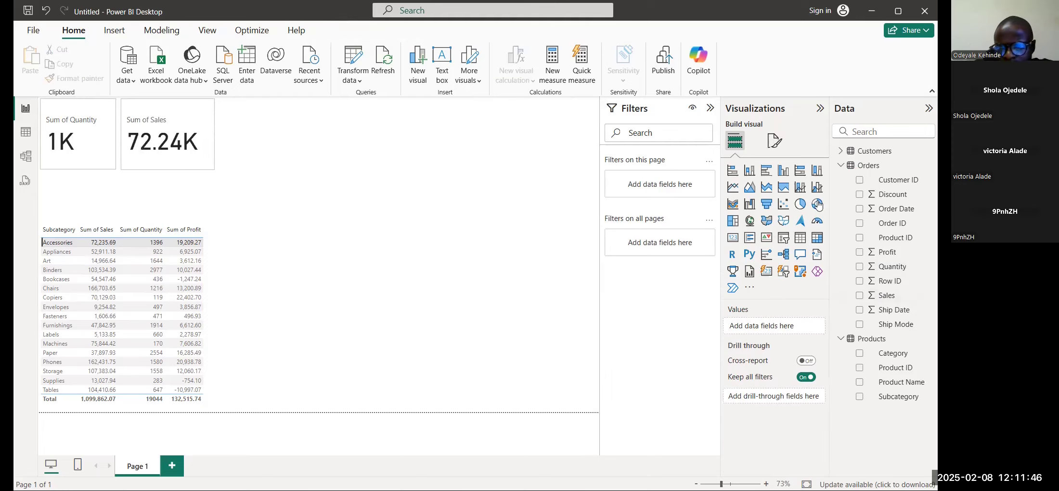
Step: Add a new-style card for Profit, move it closer to the Sales card, and add a fourth card for Discount
{"action": "left_click", "coordinate": [766, 273]}
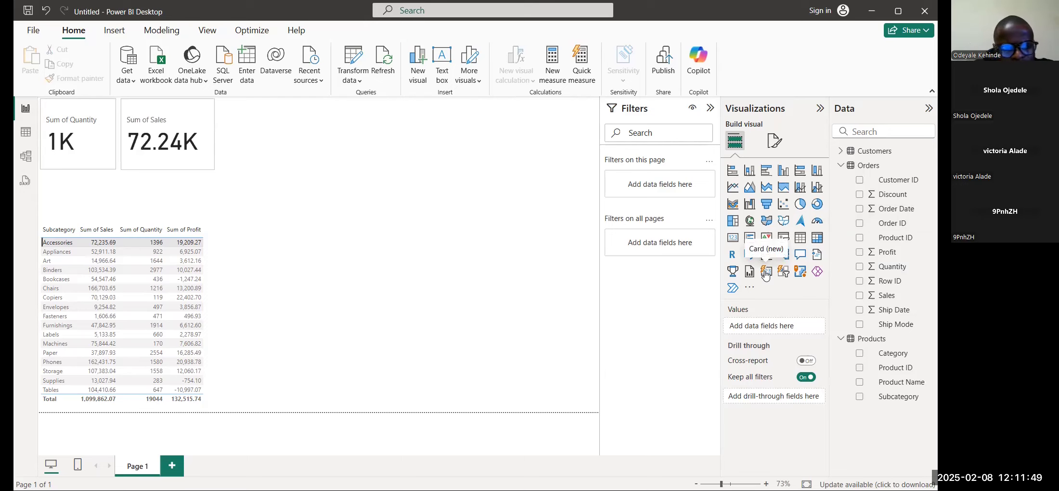
{"action": "left_click", "coordinate": [859, 252]}
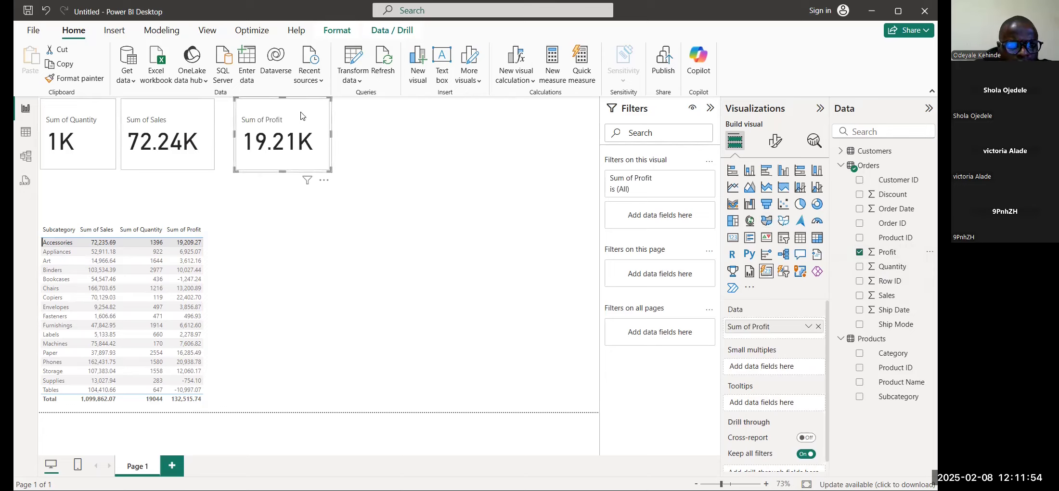
{"action": "left_click_drag", "start_coordinate": [301, 116], "coordinate": [288, 114]}
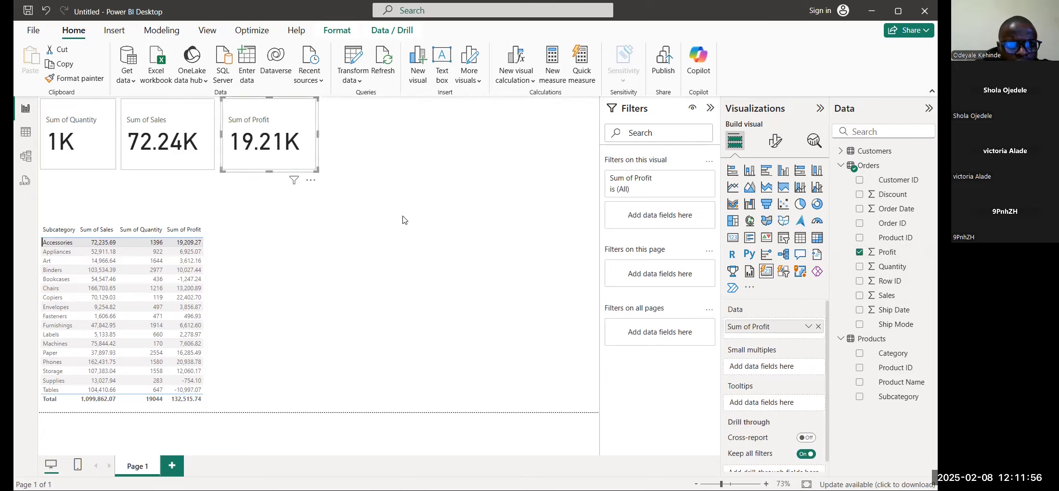
{"action": "left_click", "coordinate": [433, 214]}
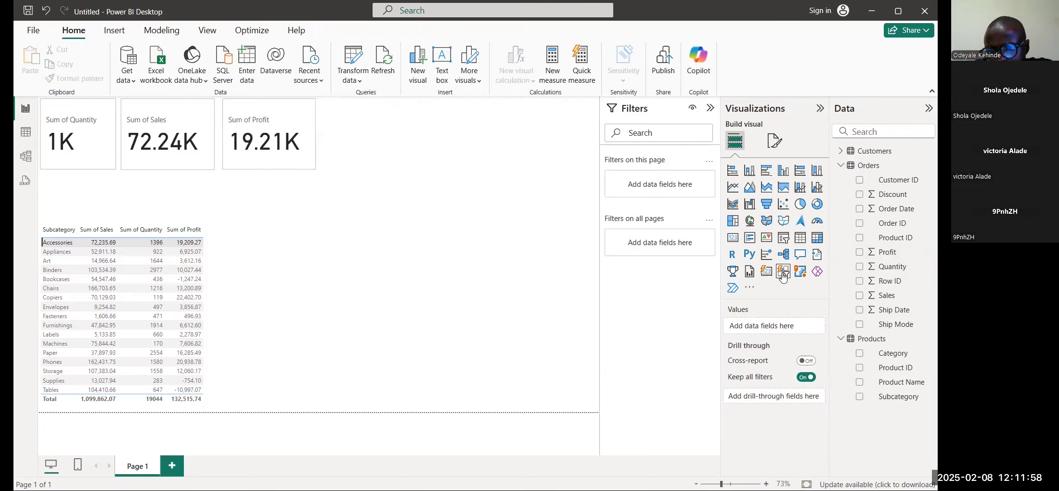
{"action": "left_click", "coordinate": [766, 272]}
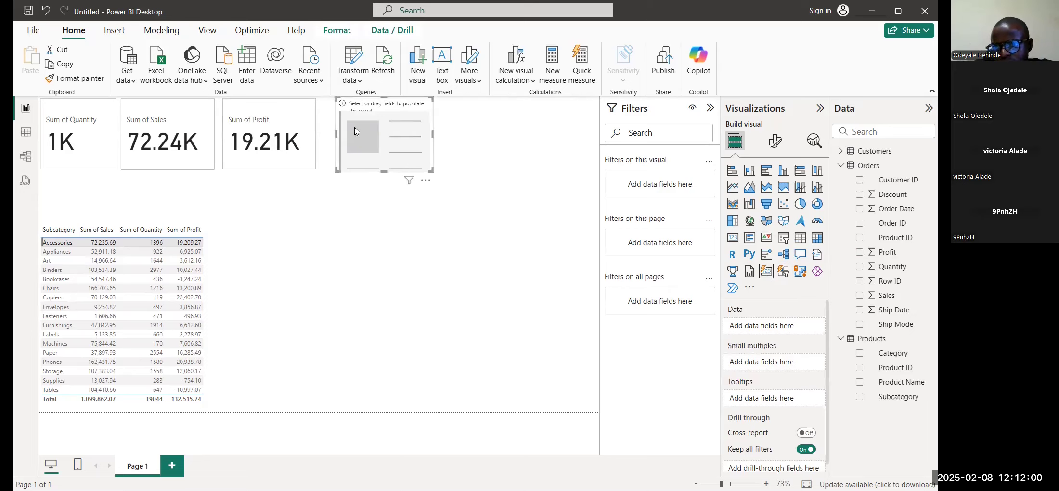
{"action": "left_click", "coordinate": [859, 194]}
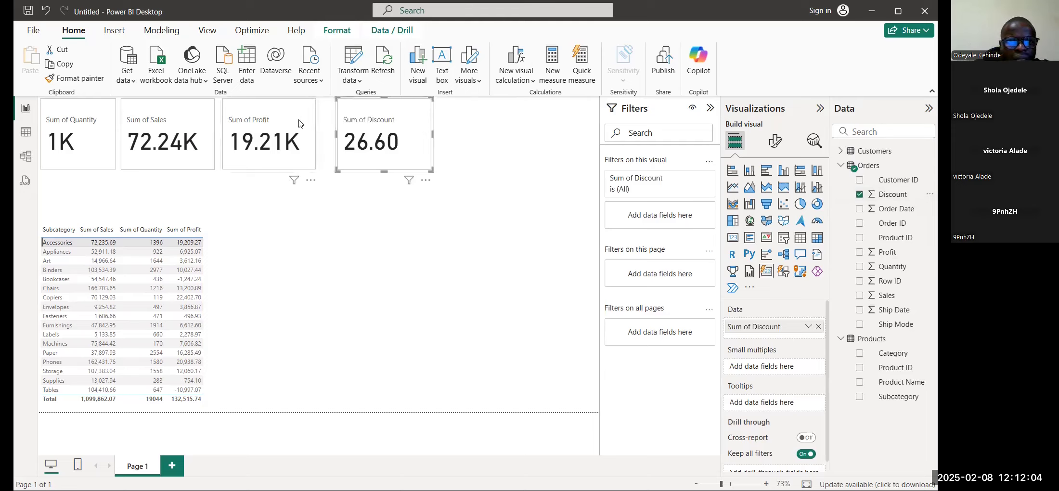
Step: Check how the cards respond to the Art, Appliances and Accessories rows of the table, and clear the row selection
{"action": "left_click", "coordinate": [56, 262]}
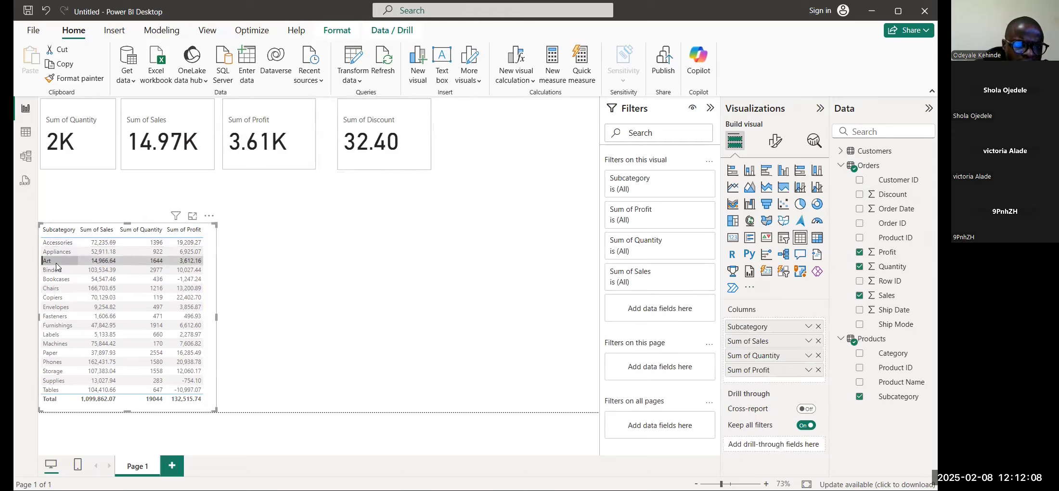
{"action": "left_click", "coordinate": [62, 251]}
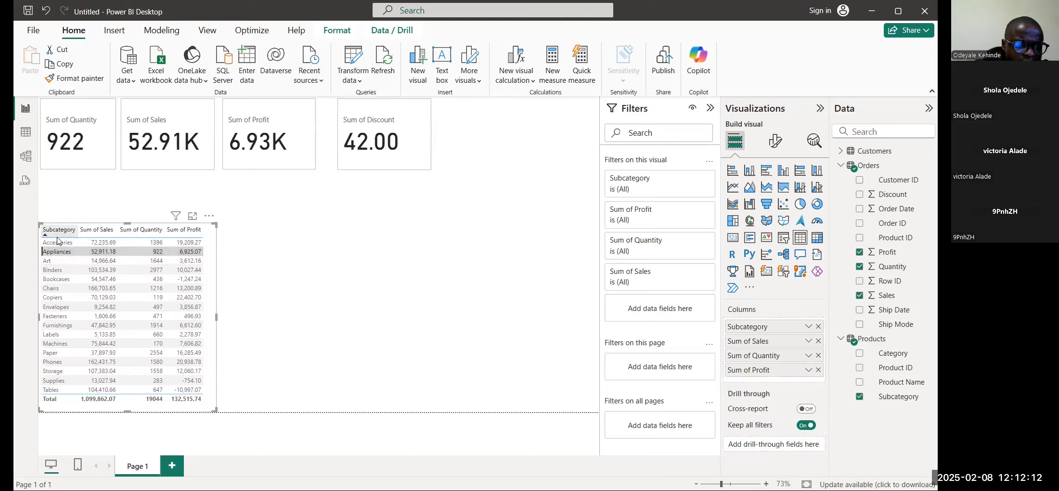
{"action": "left_click", "coordinate": [57, 242]}
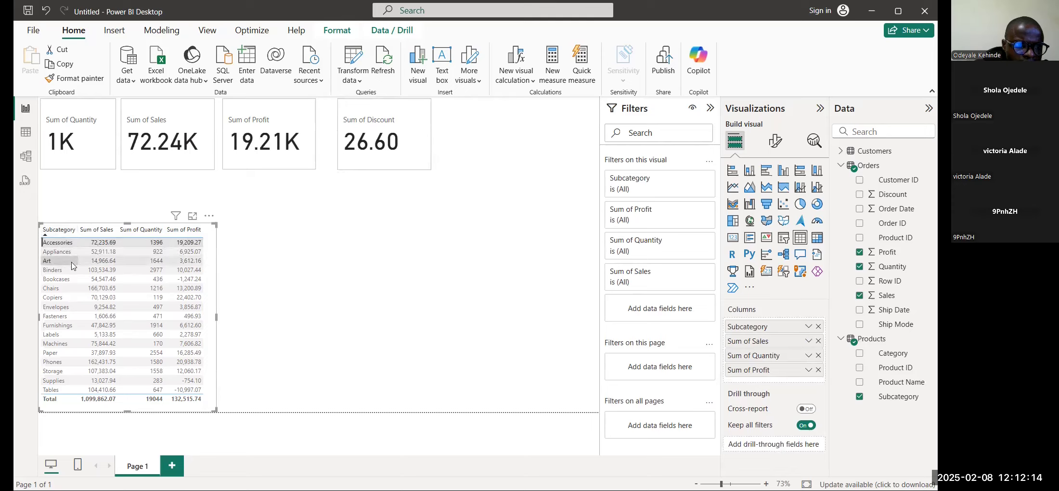
{"action": "left_click", "coordinate": [59, 252]}
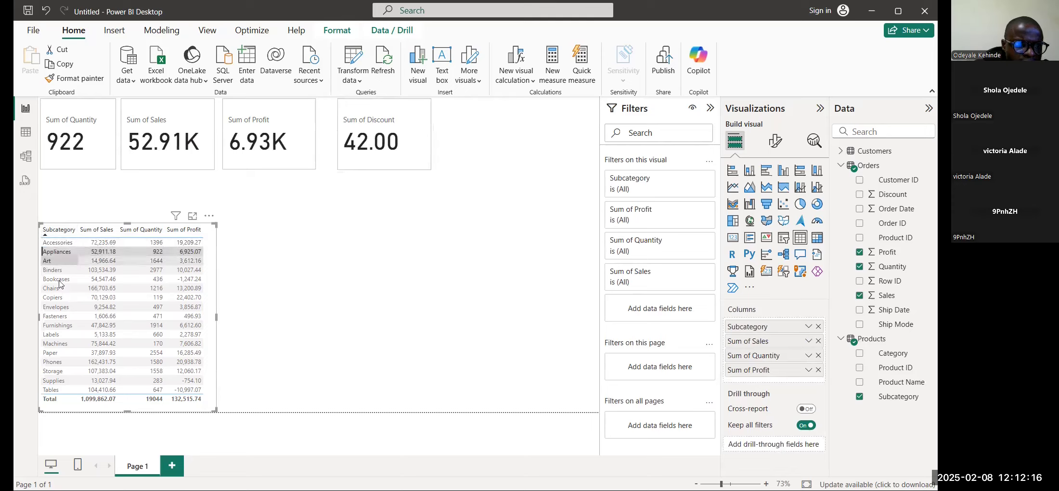
{"action": "left_click", "coordinate": [53, 399]}
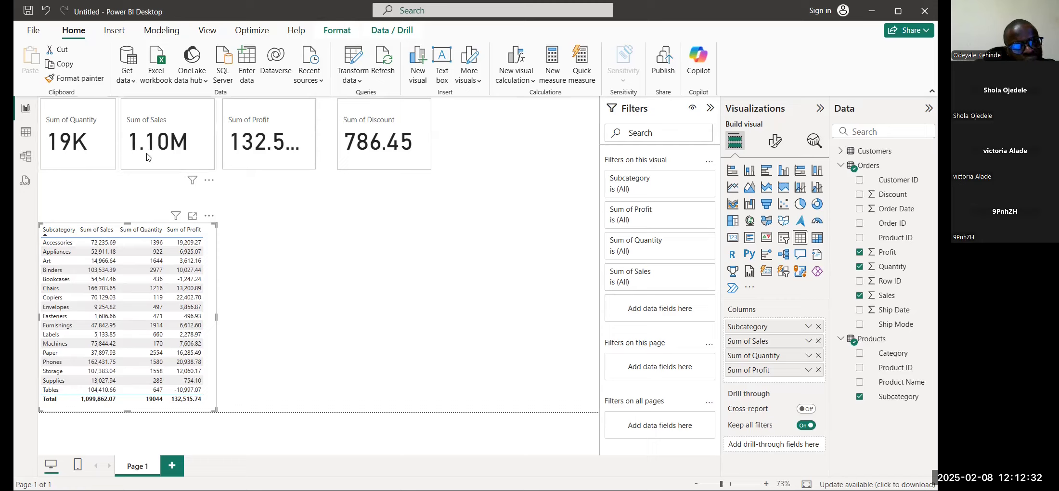
Step: Widen the Profit card up to the Discount card so that its full value fits
{"action": "left_click", "coordinate": [316, 129]}
{"action": "left_click_drag", "start_coordinate": [320, 132], "coordinate": [334, 133]}
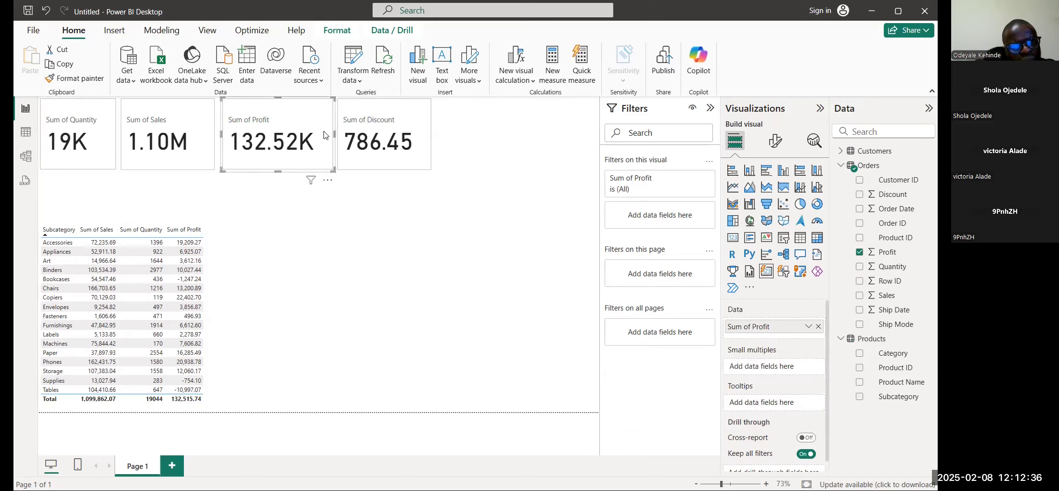
{"action": "left_click", "coordinate": [484, 142]}
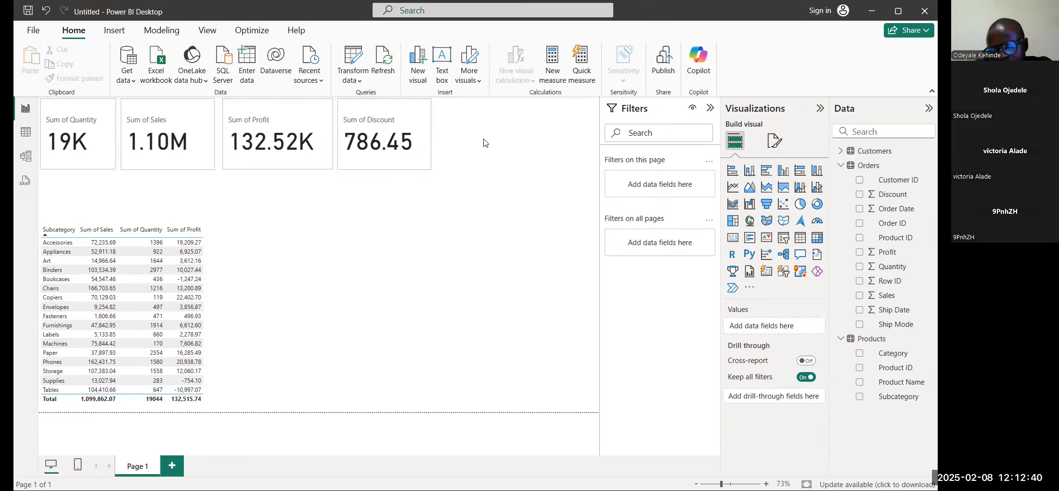
Step: Select the Quantity, Sales, Profit and Discount cards together and move them to the page's upper-right corner
{"action": "left_click", "coordinate": [391, 105]}
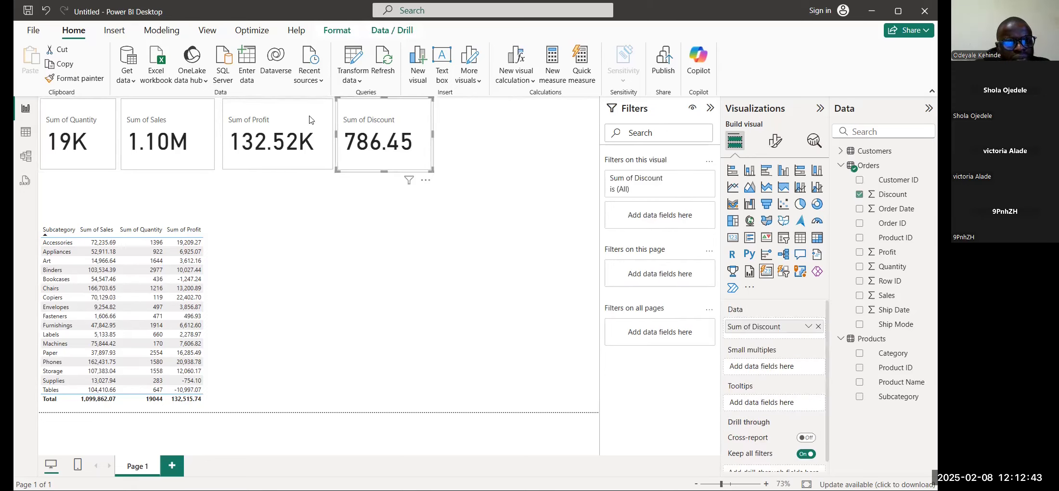
{"action": "left_click", "coordinate": [249, 111], "text": "ctrl"}
{"action": "left_click", "coordinate": [126, 110], "text": "ctrl"}
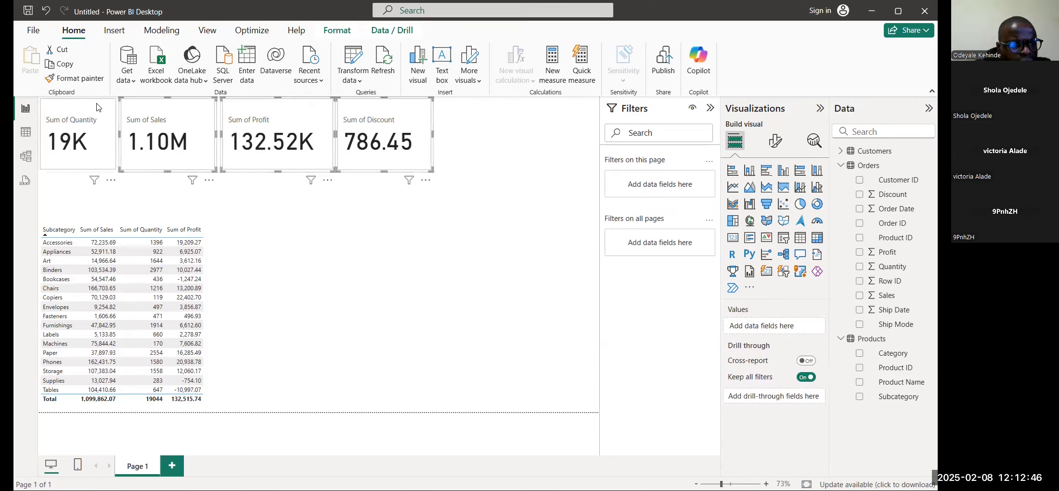
{"action": "left_click", "coordinate": [97, 107], "text": "ctrl"}
{"action": "left_click_drag", "start_coordinate": [317, 105], "coordinate": [433, 110]}
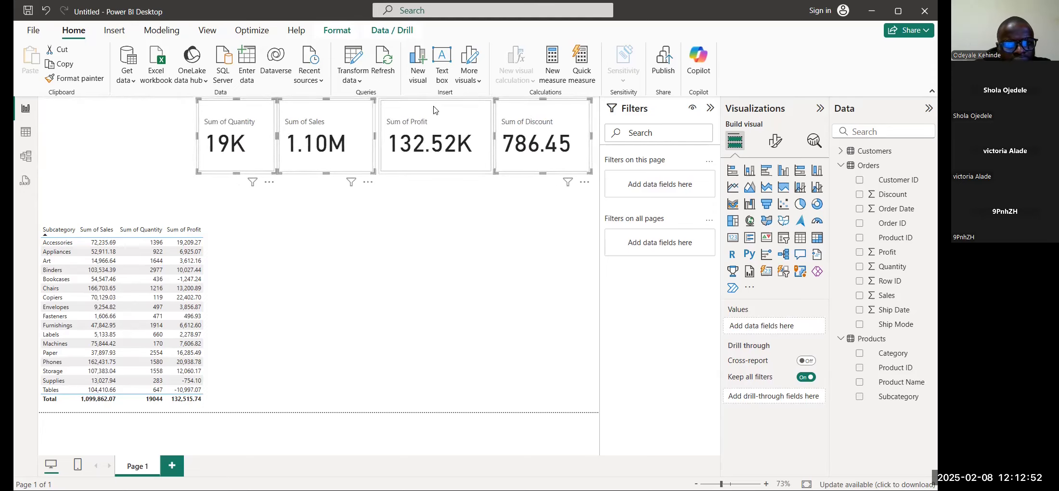
{"action": "left_click", "coordinate": [434, 110]}
{"action": "left_click", "coordinate": [328, 253]}
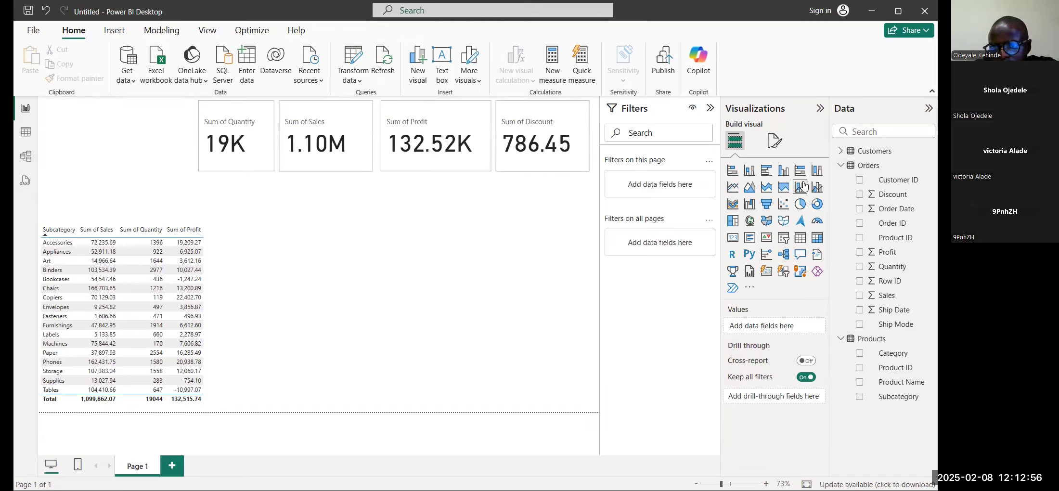
Step: Add an empty clustered bar chart directly right of the table and lengthen it to nearly the table's height
{"action": "left_click", "coordinate": [766, 171]}
{"action": "left_click_drag", "start_coordinate": [166, 148], "coordinate": [338, 272]}
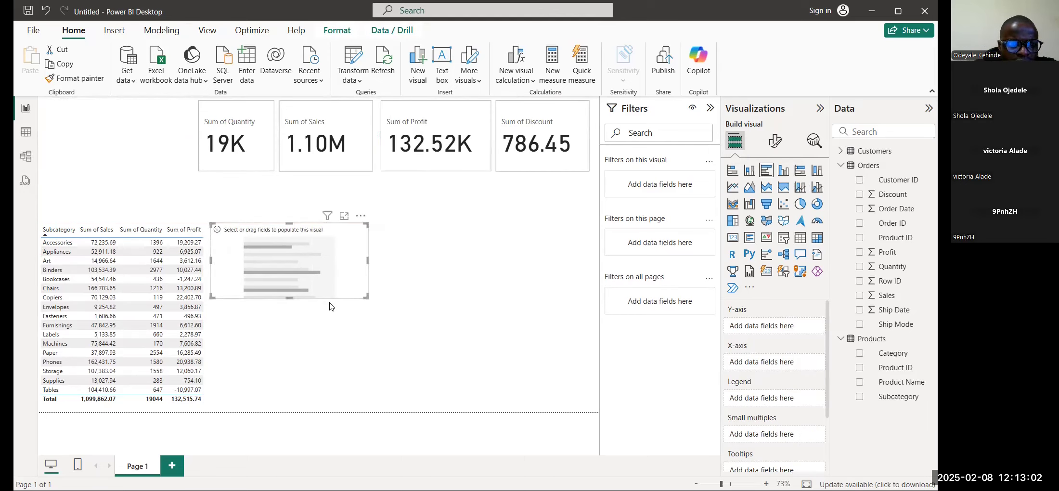
{"action": "left_click_drag", "start_coordinate": [288, 293], "coordinate": [288, 401]}
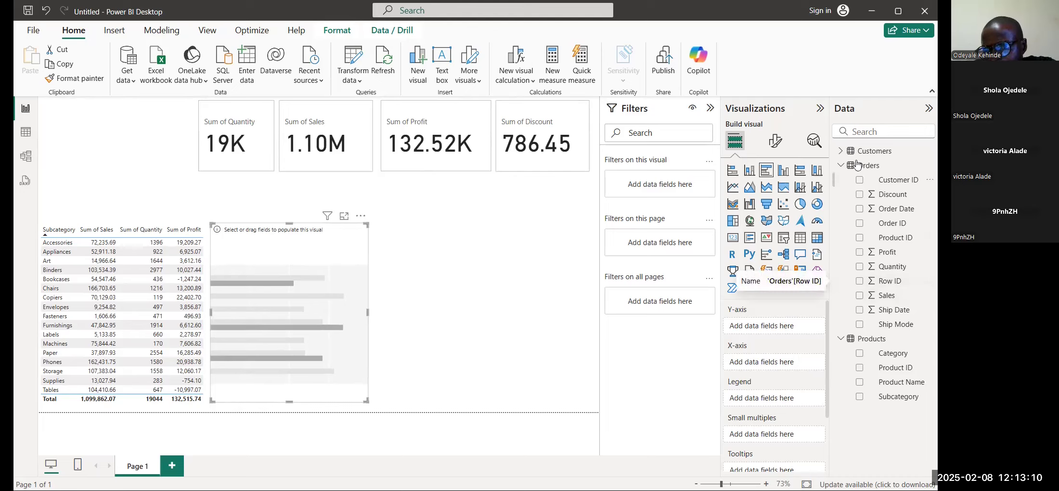
Step: Plot Sales from Orders by Region from Customers in the clustered bar chart
{"action": "left_click", "coordinate": [840, 151]}
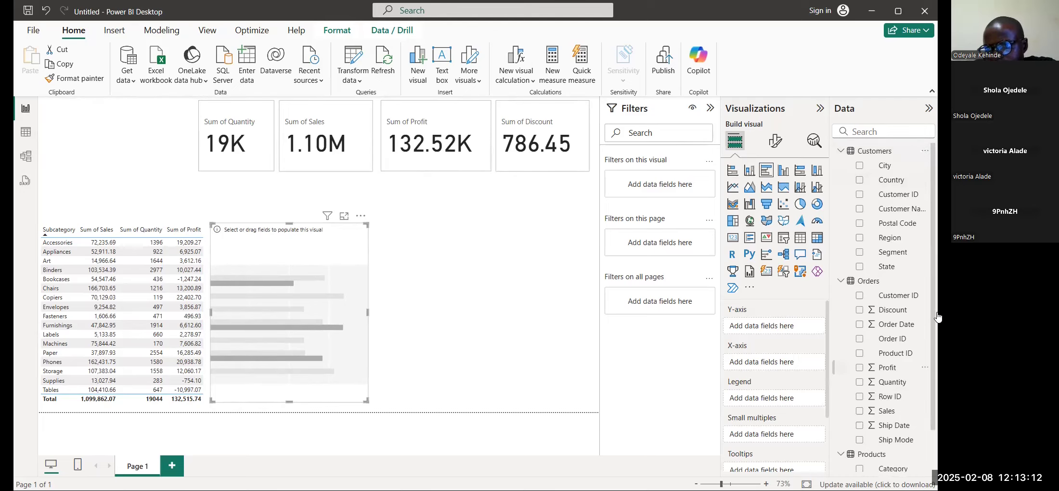
{"action": "left_click", "coordinate": [859, 411]}
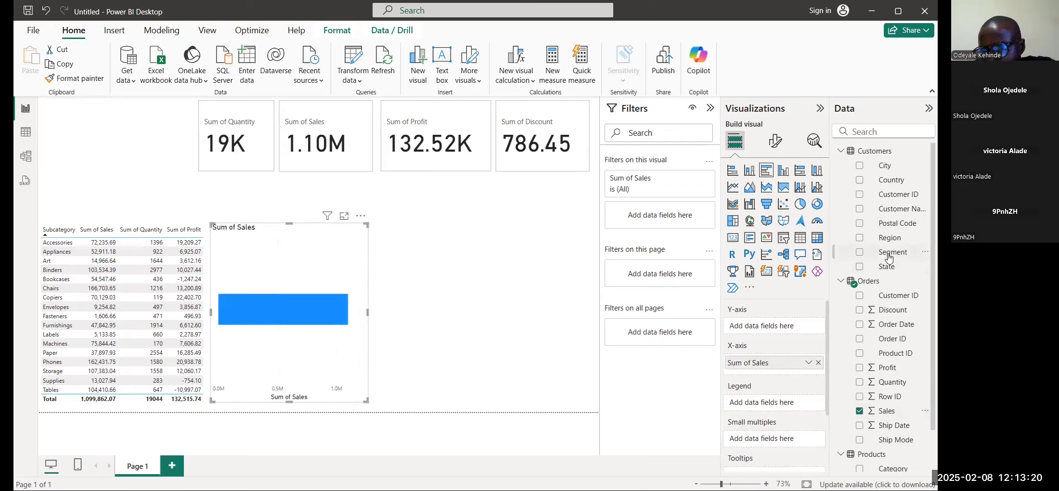
{"action": "left_click", "coordinate": [860, 238]}
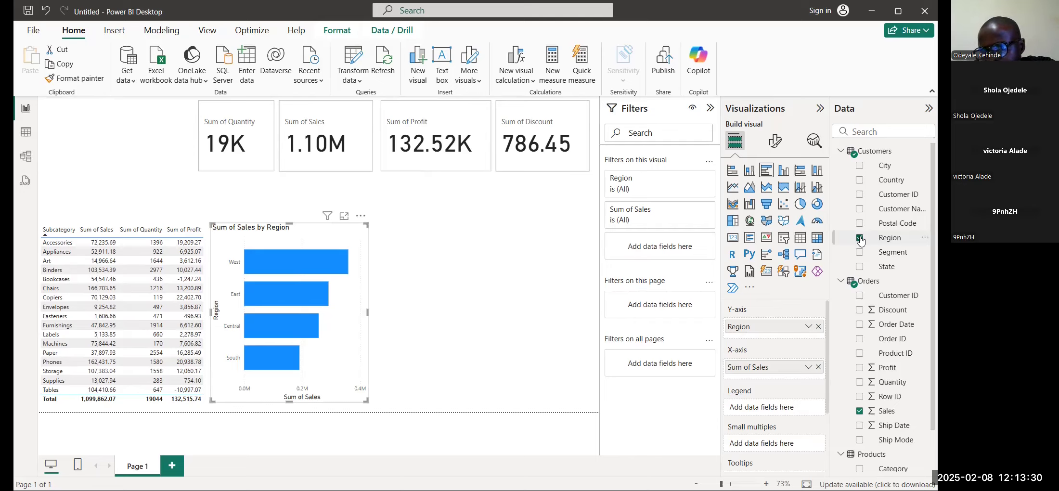
Step: Replace Region with State in the bar chart, widen the chart slightly, and look through all its states
{"action": "left_click", "coordinate": [860, 238]}
{"action": "left_click", "coordinate": [860, 267]}
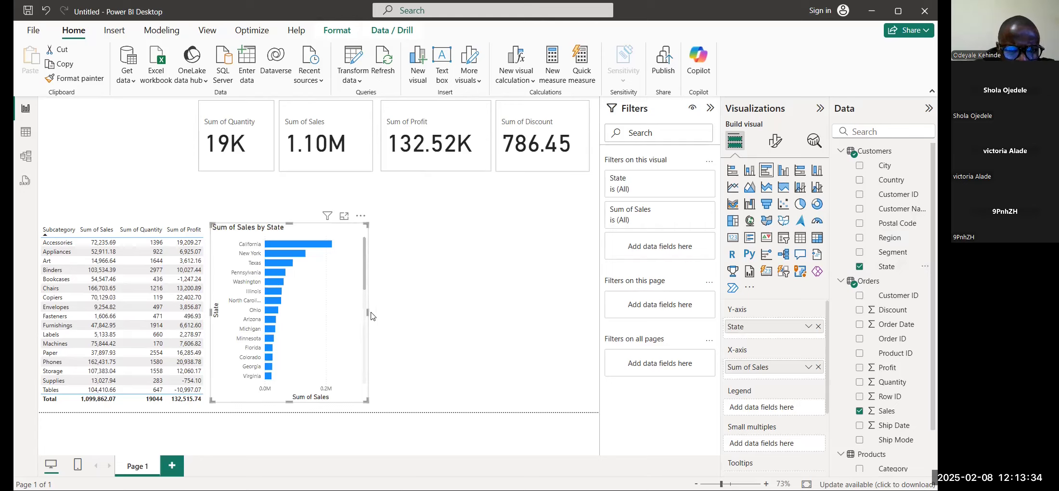
{"action": "left_click_drag", "start_coordinate": [368, 311], "coordinate": [378, 312]}
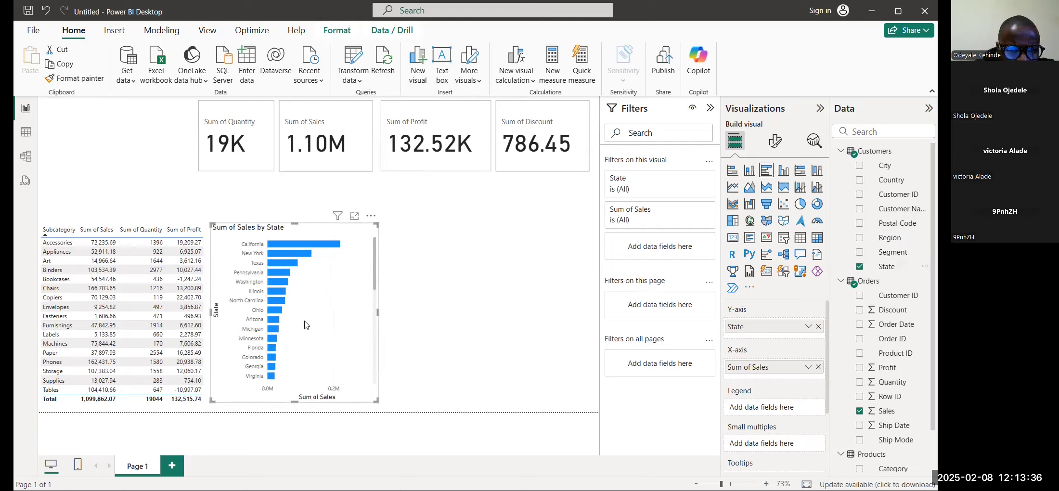
{"action": "scroll", "coordinate": [304, 325], "scroll_direction": "down", "scroll_amount": 3}
{"action": "scroll", "coordinate": [304, 324], "scroll_direction": "down", "scroll_amount": 5}
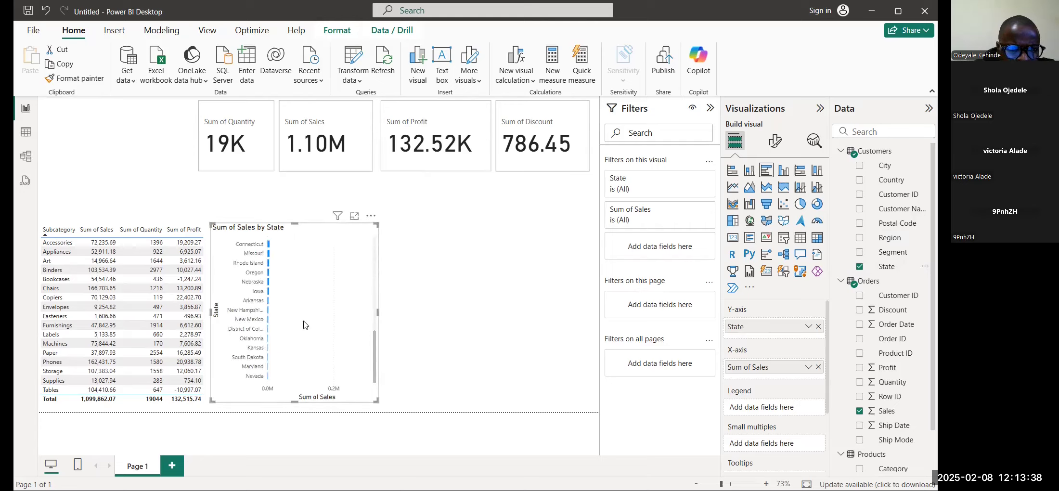
{"action": "scroll", "coordinate": [303, 325], "scroll_direction": "up", "scroll_amount": 8}
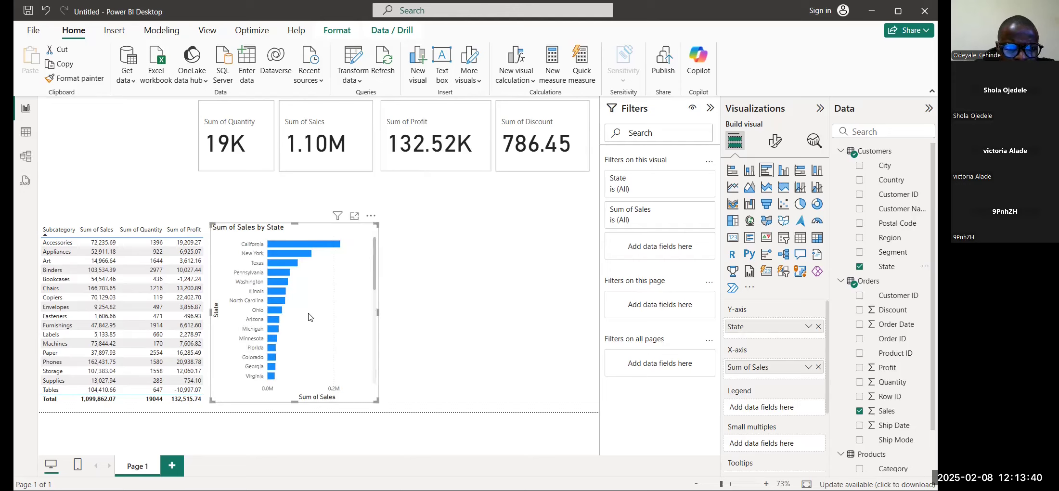
{"action": "left_click", "coordinate": [529, 290]}
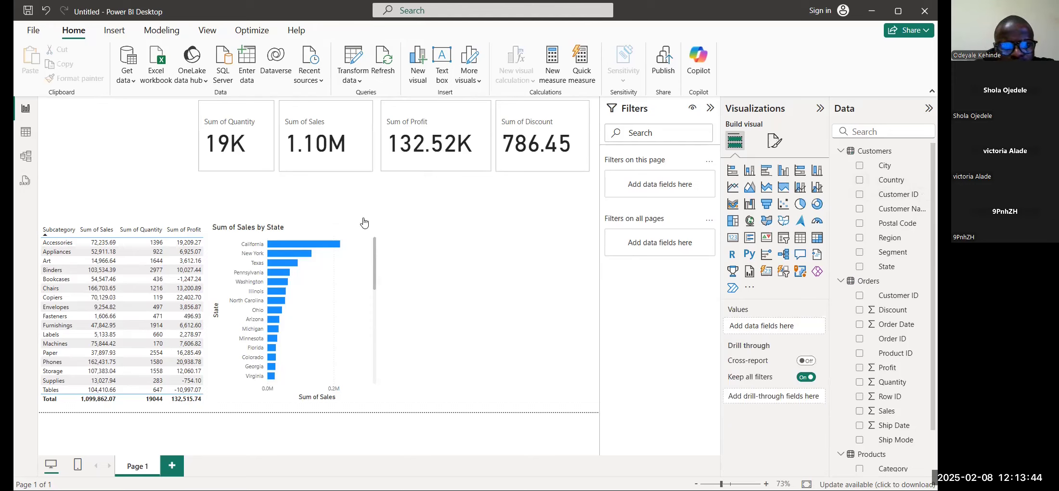
Step: Add a pie chart of Sales by Segment directly right of the bar chart, and make it slightly narrower and taller
{"action": "left_click", "coordinate": [800, 204]}
{"action": "left_click_drag", "start_coordinate": [97, 128], "coordinate": [409, 251]}
{"action": "left_click_drag", "start_coordinate": [457, 295], "coordinate": [458, 312]}
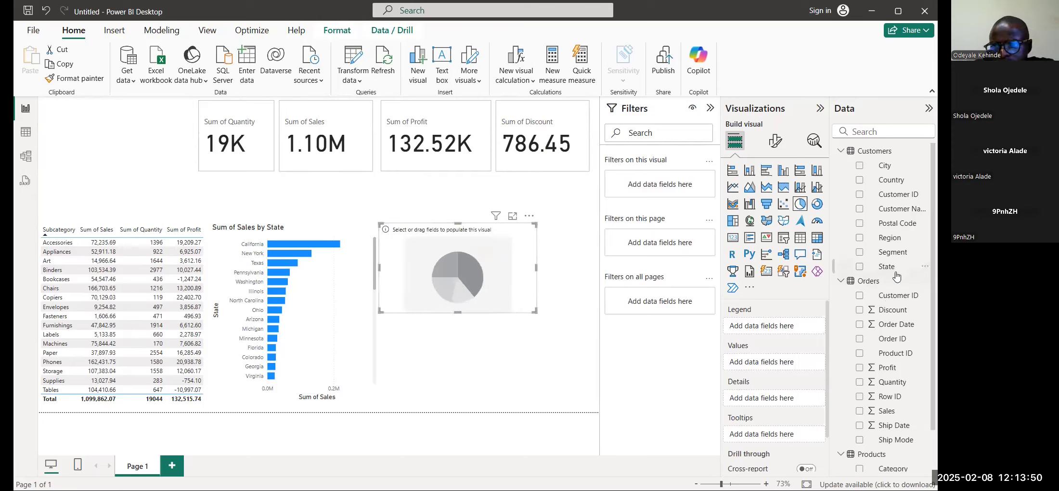
{"action": "left_click", "coordinate": [859, 412]}
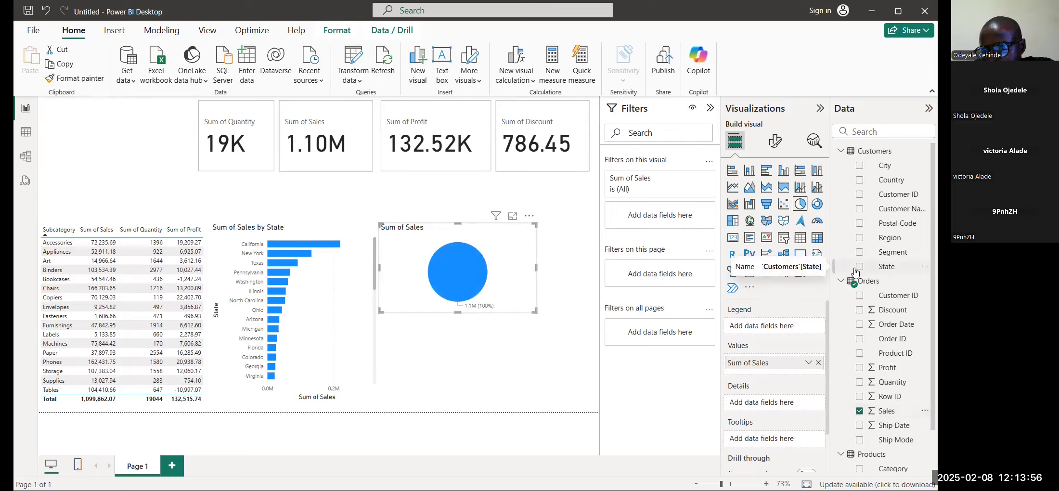
{"action": "left_click", "coordinate": [859, 252]}
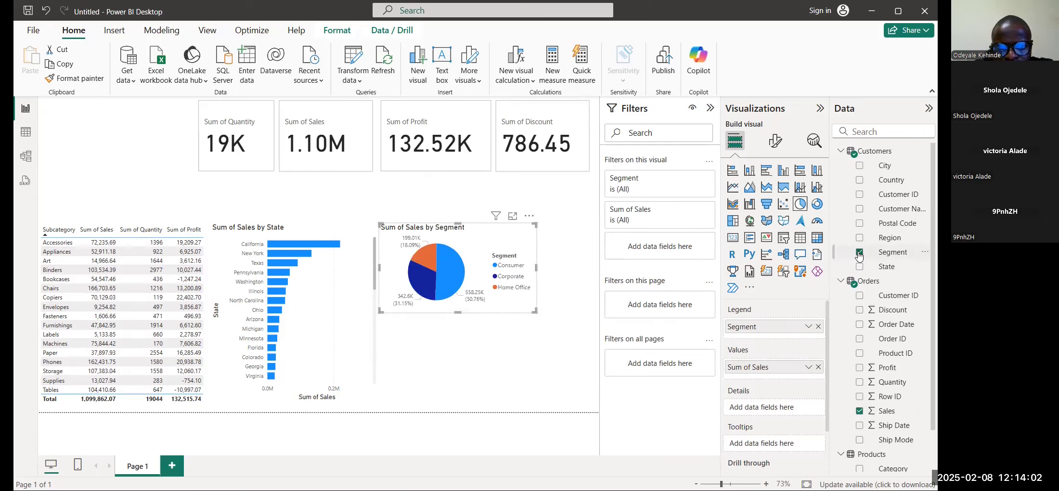
{"action": "mouse_move", "coordinate": [535, 311]}
{"action": "left_mouse_down"}
{"action": "mouse_move", "coordinate": [540, 323]}
{"action": "mouse_move", "coordinate": [521, 321]}
{"action": "left_mouse_up"}
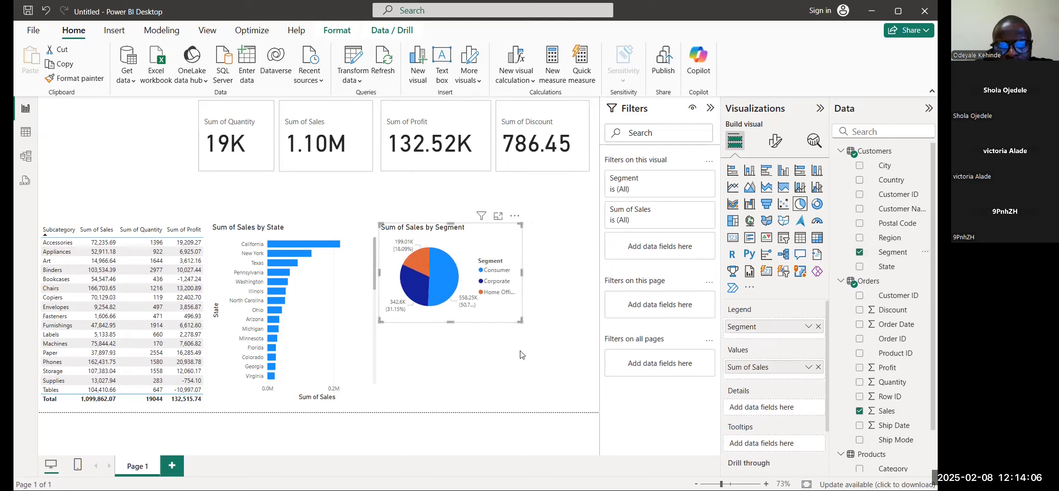
{"action": "left_click", "coordinate": [507, 356]}
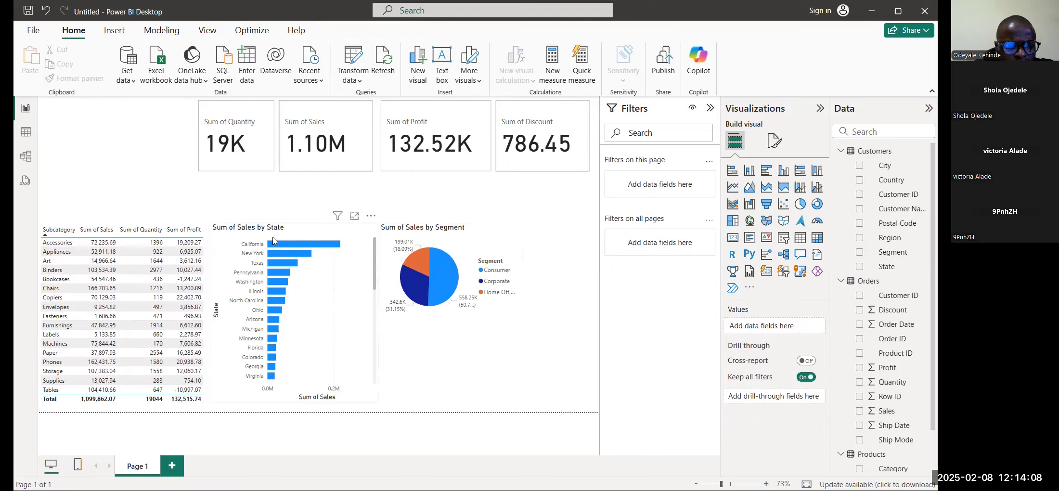
Step: Extend the bar chart upward to just below the cards and move the pie chart up level with it
{"action": "left_click", "coordinate": [290, 226]}
{"action": "left_click", "coordinate": [293, 221]}
{"action": "left_click", "coordinate": [291, 234]}
{"action": "left_click_drag", "start_coordinate": [292, 223], "coordinate": [303, 180]}
{"action": "left_click", "coordinate": [460, 236]}
{"action": "left_click_drag", "start_coordinate": [459, 237], "coordinate": [463, 198]}
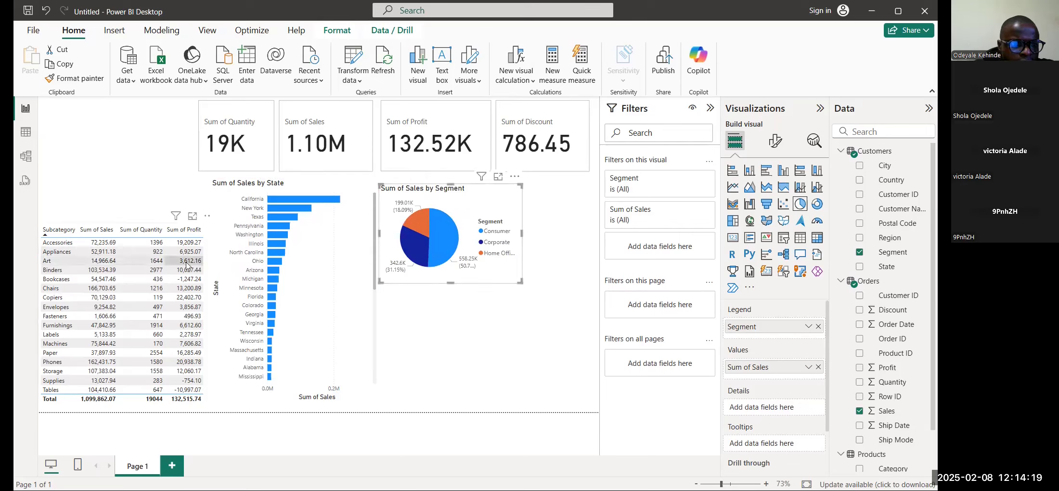
Step: Extend the subcategory table upward until its top edge lines up with the charts beside it
{"action": "left_click", "coordinate": [138, 225]}
{"action": "left_click", "coordinate": [140, 229]}
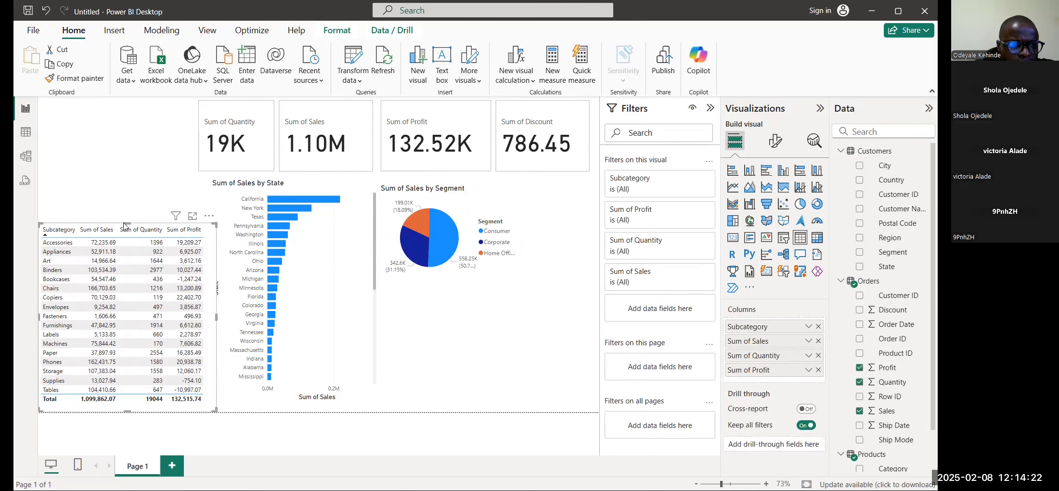
{"action": "left_click_drag", "start_coordinate": [126, 221], "coordinate": [128, 183]}
{"action": "left_click", "coordinate": [474, 326]}
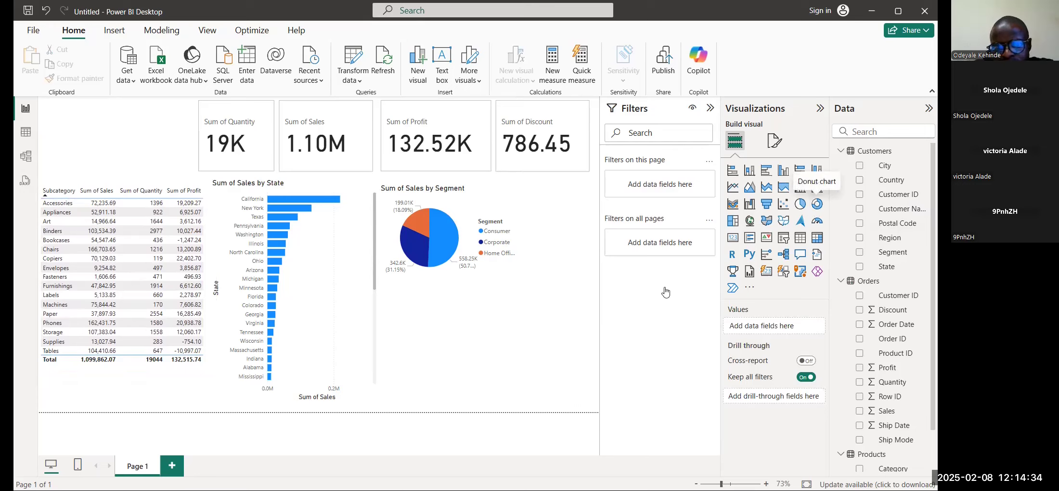
Step: Add an empty donut chart below the pie chart and enlarge it to fill the space down to the page's lower edge
{"action": "left_click", "coordinate": [817, 203]}
{"action": "left_click_drag", "start_coordinate": [139, 140], "coordinate": [455, 338]}
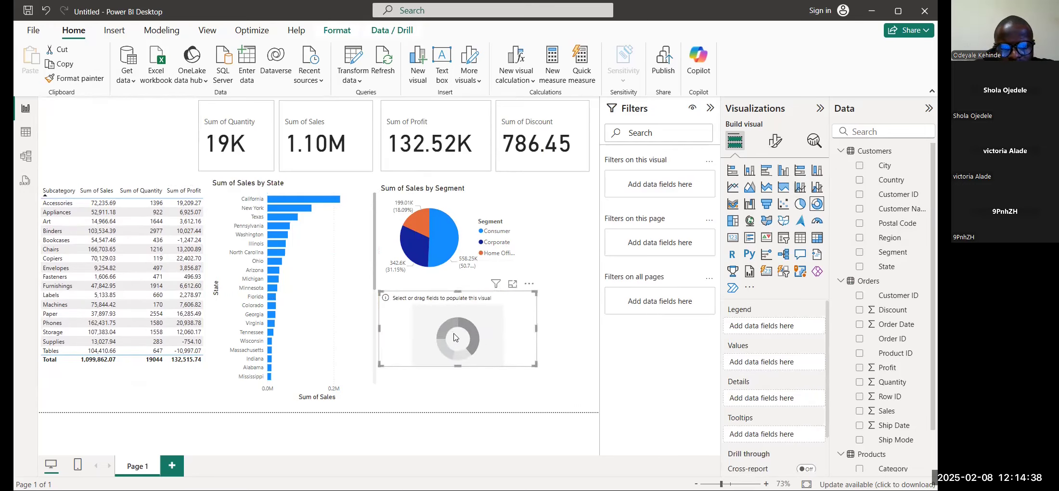
{"action": "left_click_drag", "start_coordinate": [535, 365], "coordinate": [573, 408]}
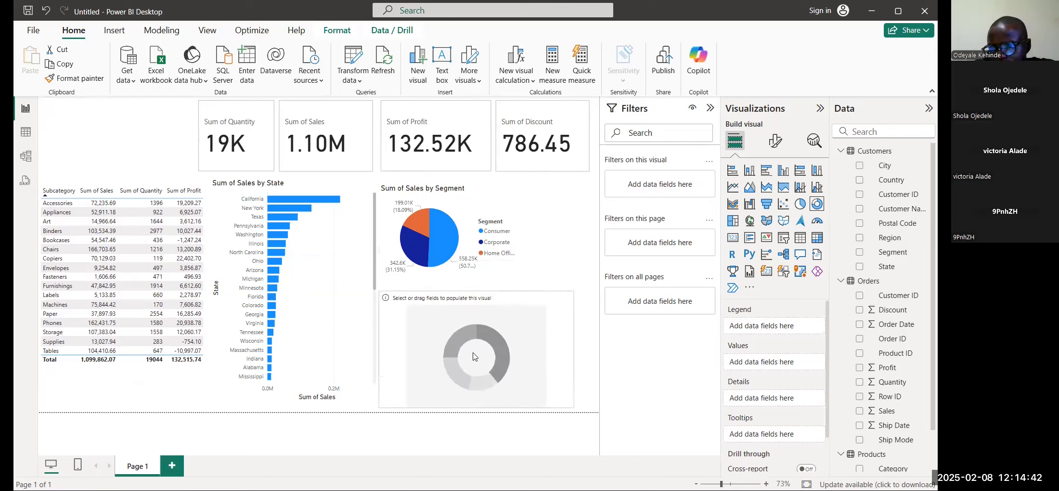
Step: Plot Sales from Orders in the donut chart, trying Category from Products as the legend and replacing it with Subcategory
{"action": "left_click", "coordinate": [875, 415]}
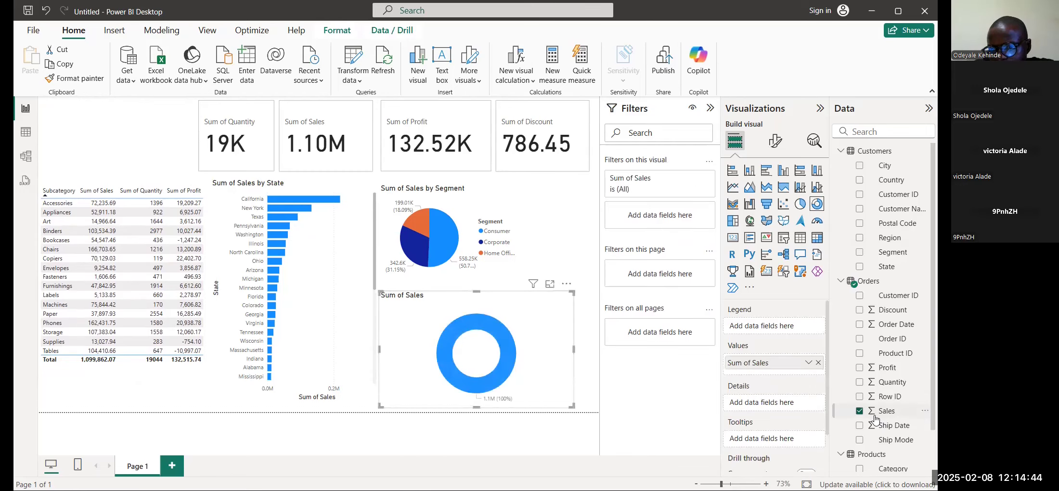
{"action": "scroll", "coordinate": [874, 417], "scroll_direction": "down", "scroll_amount": 1}
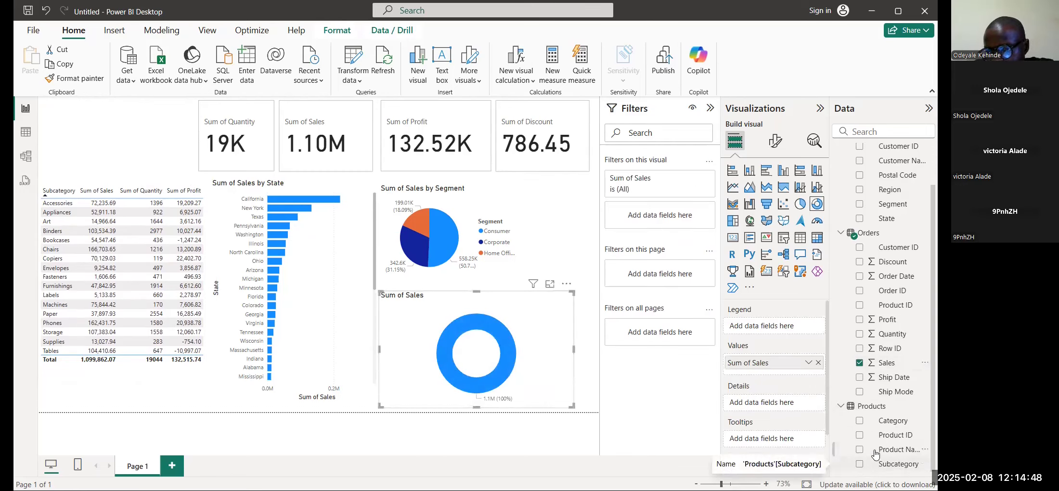
{"action": "left_click", "coordinate": [859, 421]}
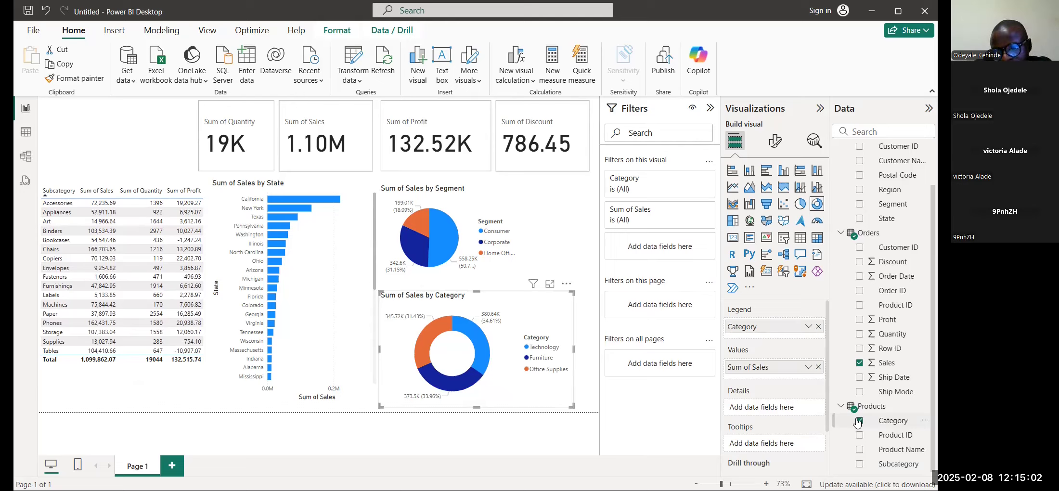
{"action": "left_click", "coordinate": [860, 422]}
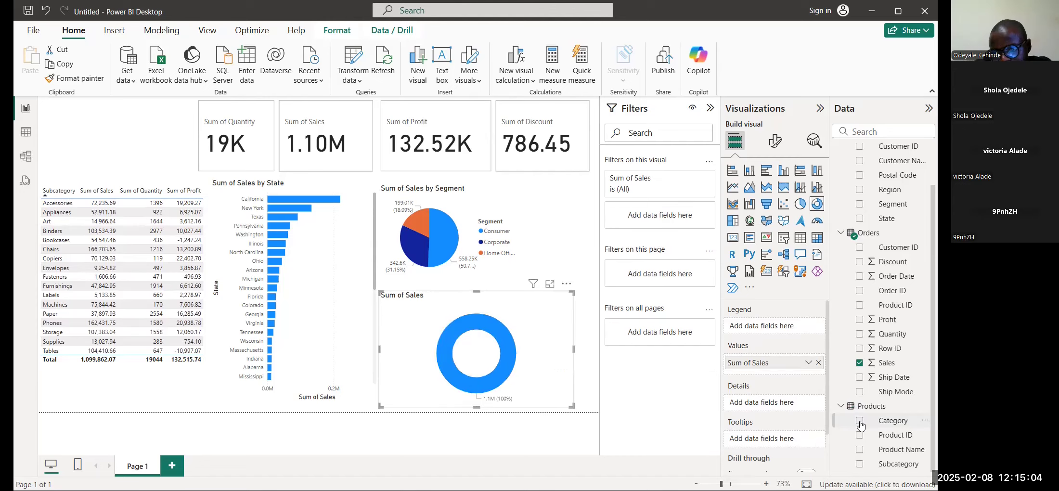
{"action": "left_click", "coordinate": [860, 463]}
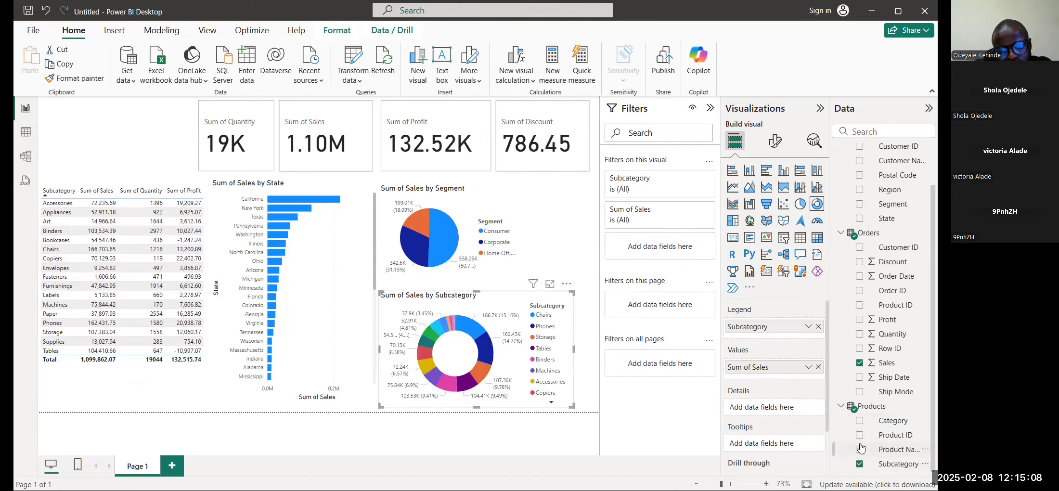
Step: Widen the donut chart and the pie chart until both reach about the outer edge of the Discount card
{"action": "left_click_drag", "start_coordinate": [574, 349], "coordinate": [593, 349]}
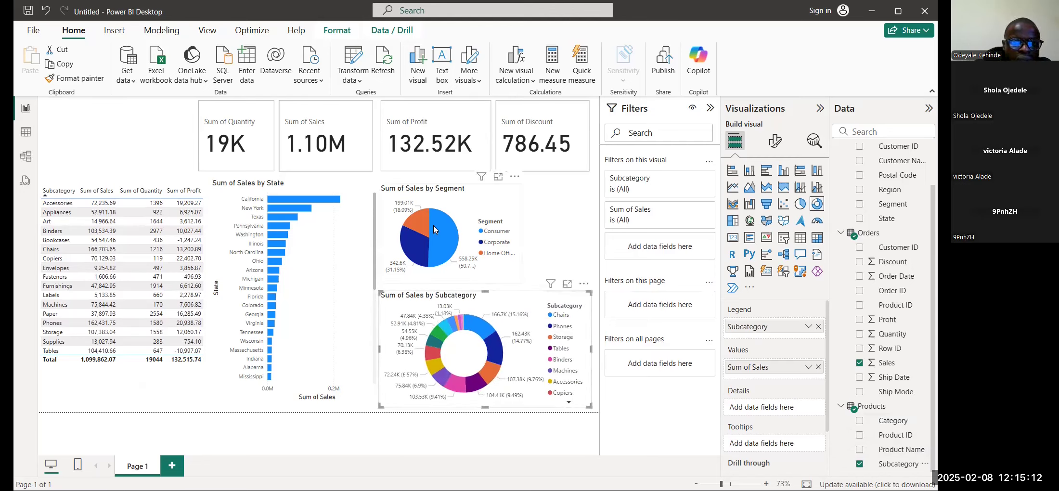
{"action": "left_click", "coordinate": [520, 212]}
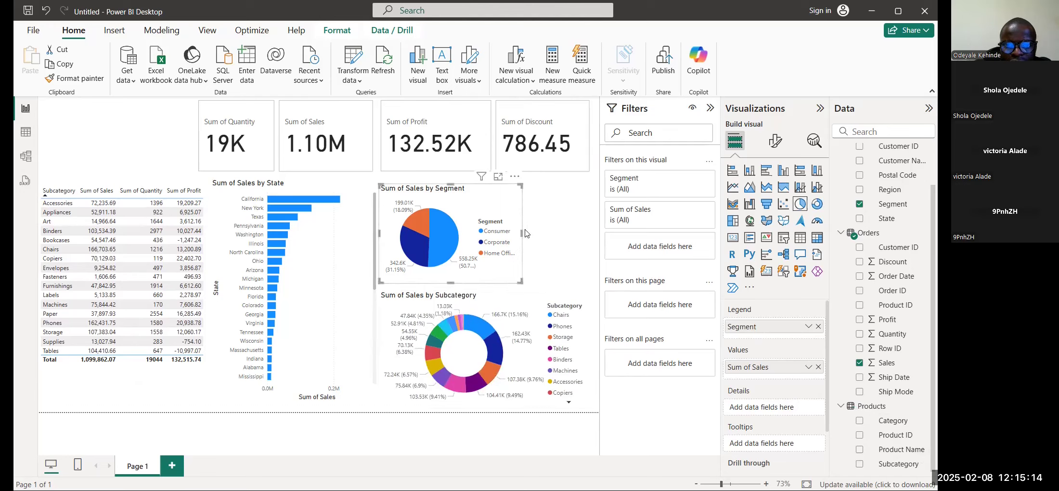
{"action": "left_click_drag", "start_coordinate": [522, 234], "coordinate": [588, 237]}
{"action": "left_click", "coordinate": [115, 121]}
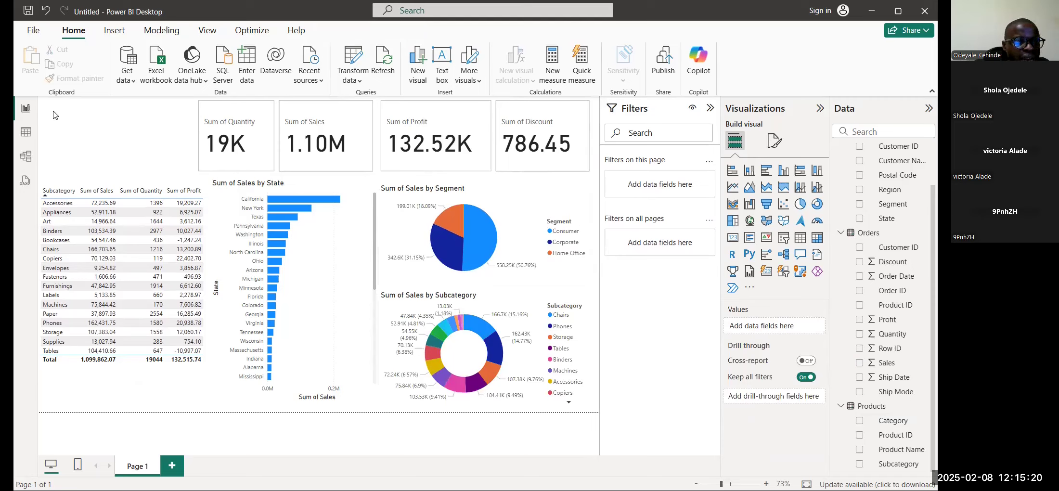
Step: Insert the orange Alpha Tech logo image from the Pictures folder and fit it into the empty space beside the Quantity card
{"action": "left_click", "coordinate": [114, 30]}
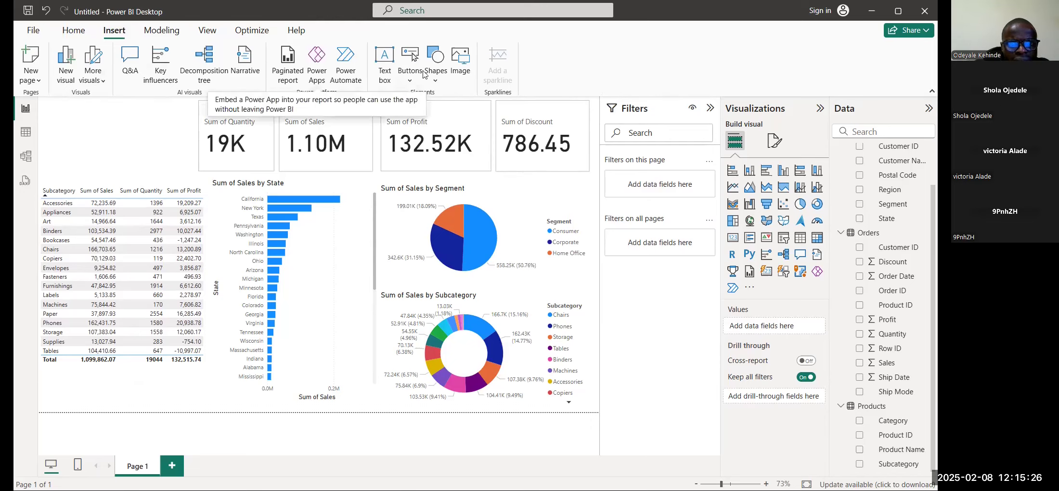
{"action": "left_click", "coordinate": [460, 73]}
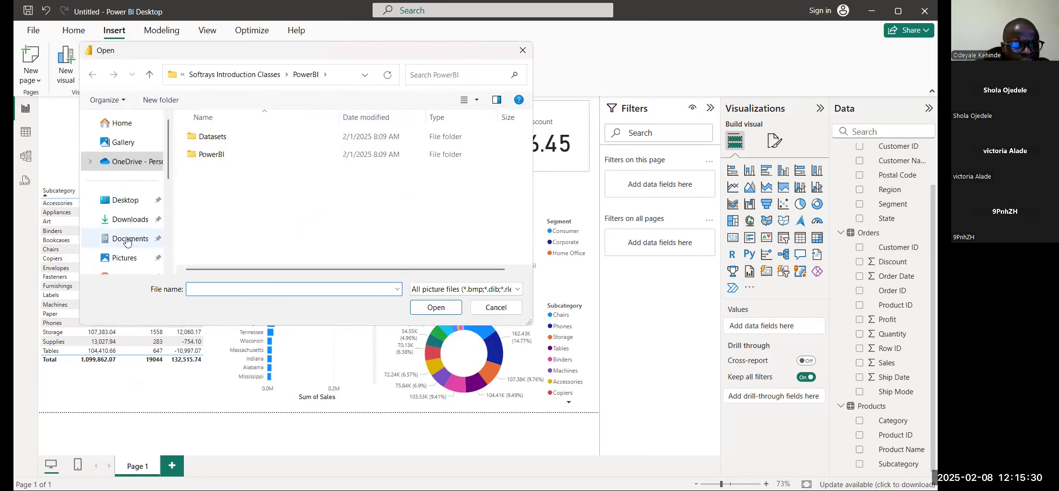
{"action": "left_click", "coordinate": [123, 258]}
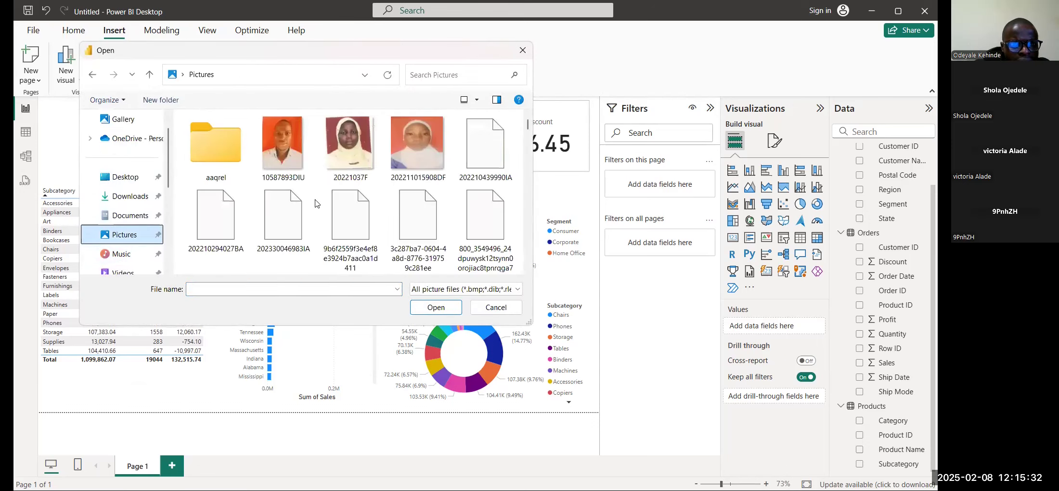
{"action": "scroll", "coordinate": [353, 238], "scroll_direction": "down", "scroll_amount": 10}
{"action": "scroll", "coordinate": [354, 239], "scroll_direction": "down", "scroll_amount": 5}
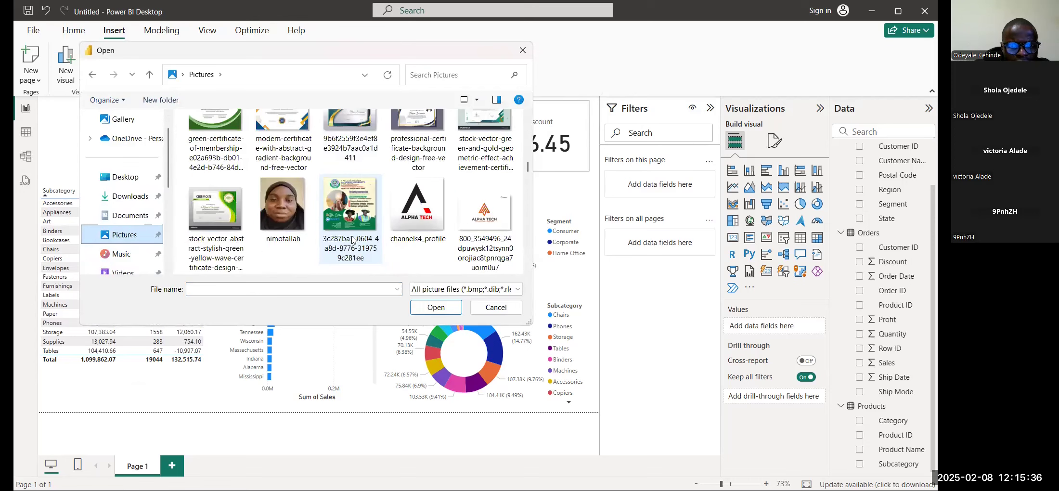
{"action": "left_click", "coordinate": [432, 215]}
{"action": "left_click", "coordinate": [488, 217]}
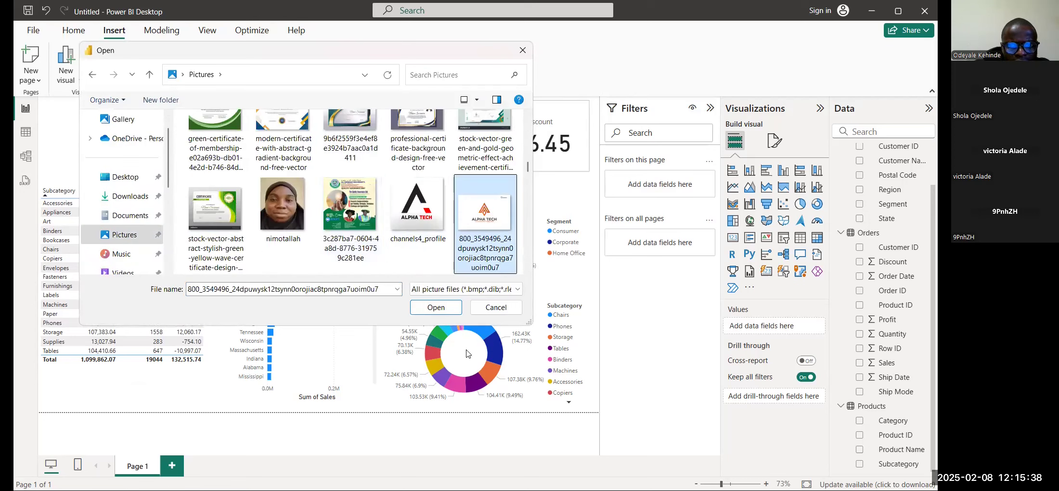
{"action": "left_click", "coordinate": [444, 307]}
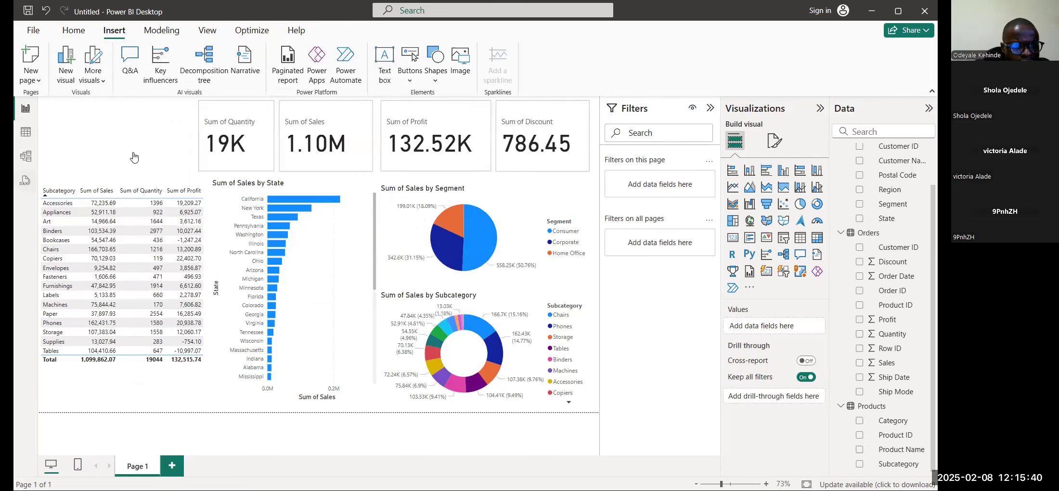
{"action": "left_click", "coordinate": [134, 157]}
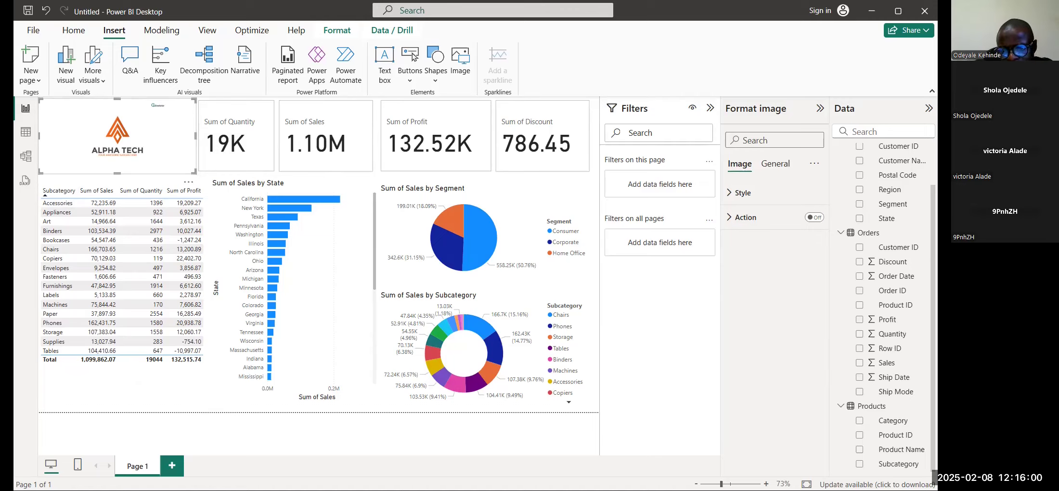
Step: Lower the subcategory table's top edge to leave an empty band between the logo and the table
{"action": "left_click", "coordinate": [133, 189]}
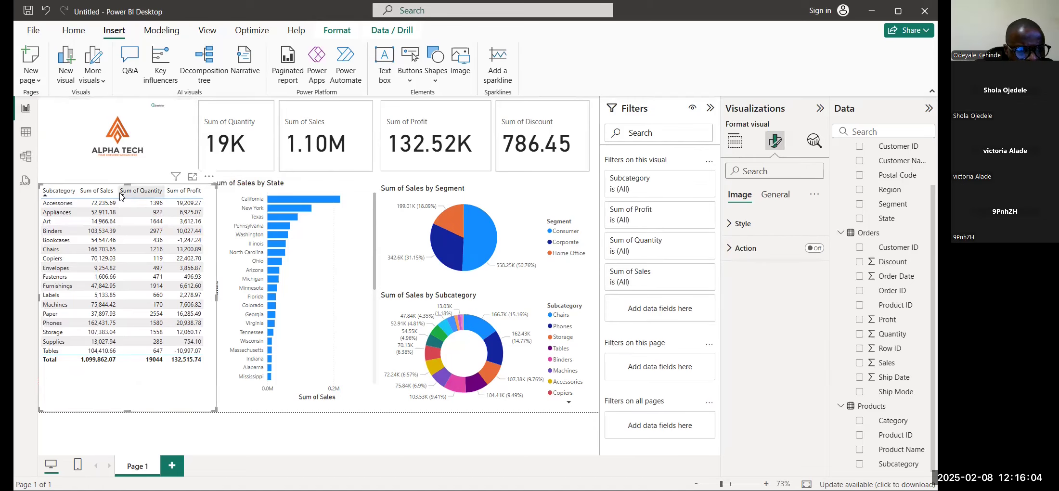
{"action": "left_click_drag", "start_coordinate": [127, 183], "coordinate": [119, 229]}
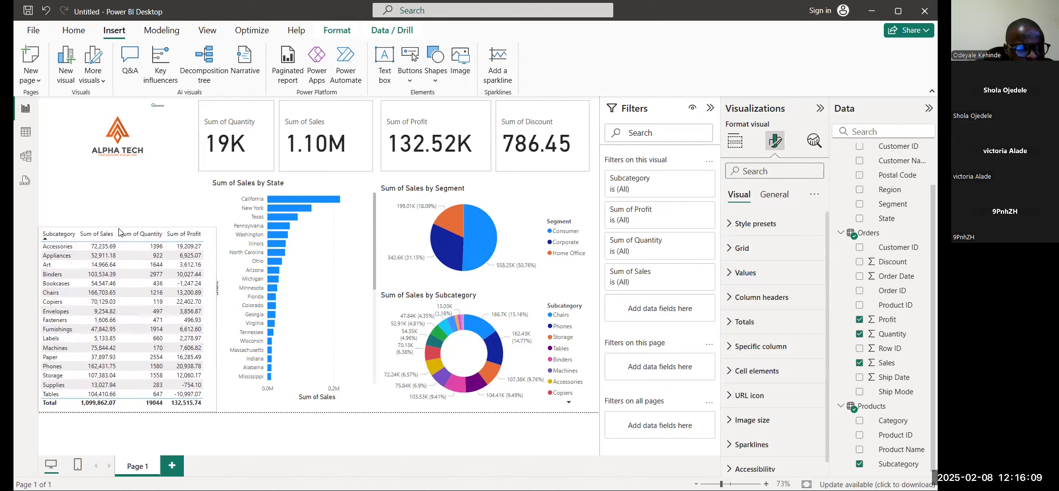
{"action": "left_click", "coordinate": [122, 196]}
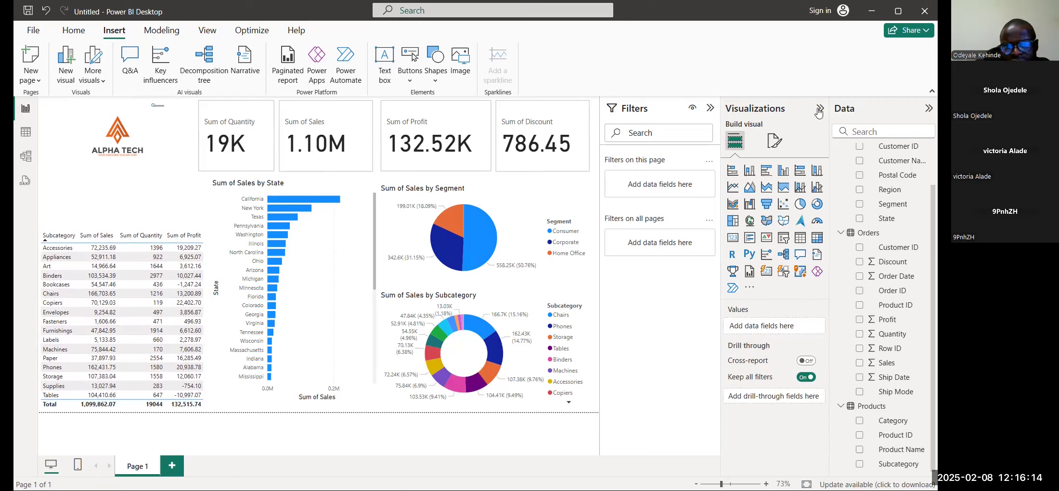
Step: Add a slicer for Region from Customers, and shorten and place it in the gap between the logo and the table
{"action": "left_click", "coordinate": [783, 243]}
{"action": "left_click_drag", "start_coordinate": [150, 155], "coordinate": [111, 155]}
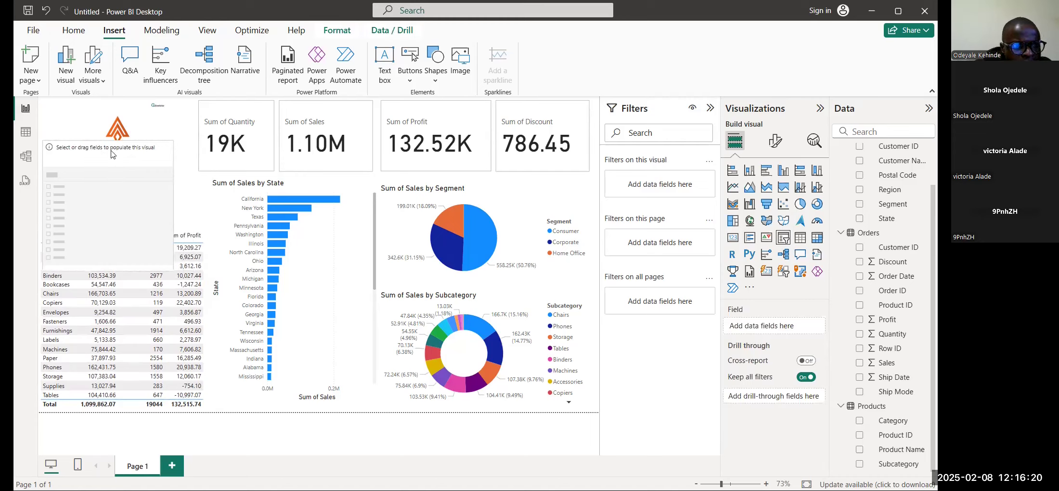
{"action": "scroll", "coordinate": [892, 214], "scroll_direction": "up", "scroll_amount": 2}
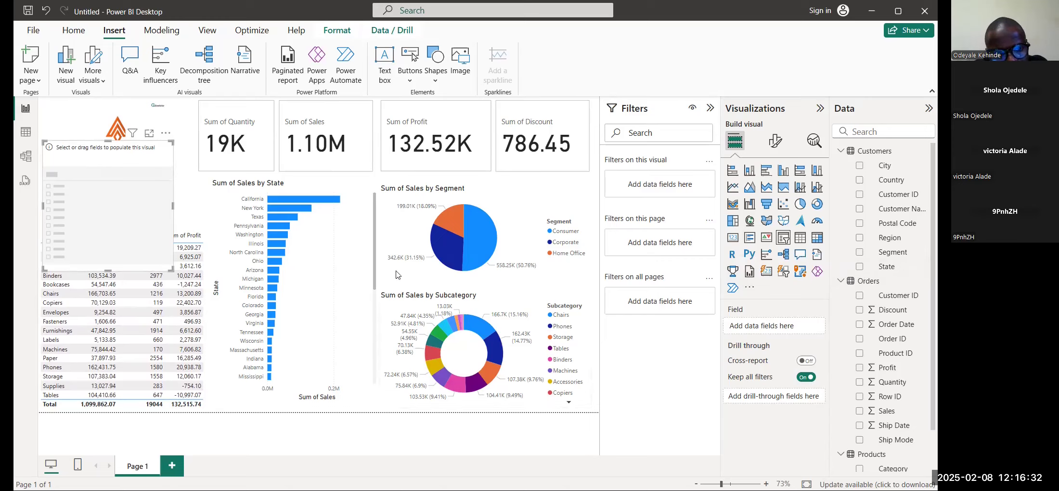
{"action": "scroll", "coordinate": [857, 293], "scroll_direction": "down", "scroll_amount": 2}
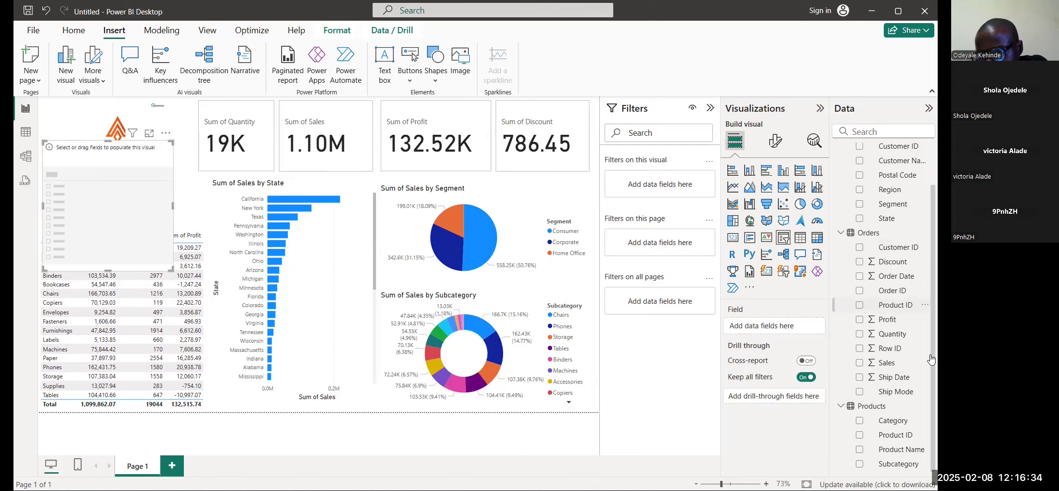
{"action": "scroll", "coordinate": [888, 294], "scroll_direction": "up", "scroll_amount": 2}
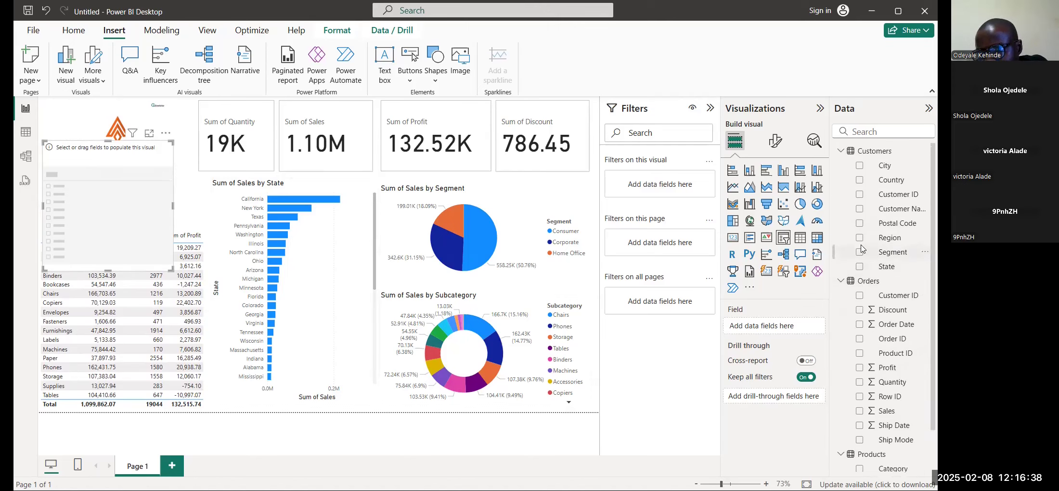
{"action": "left_click", "coordinate": [859, 238]}
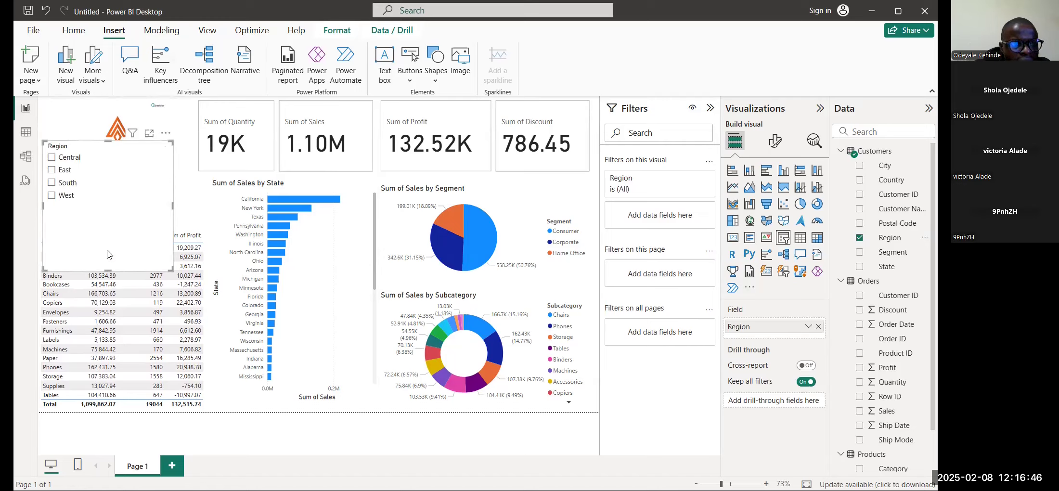
{"action": "left_click_drag", "start_coordinate": [107, 254], "coordinate": [106, 209]}
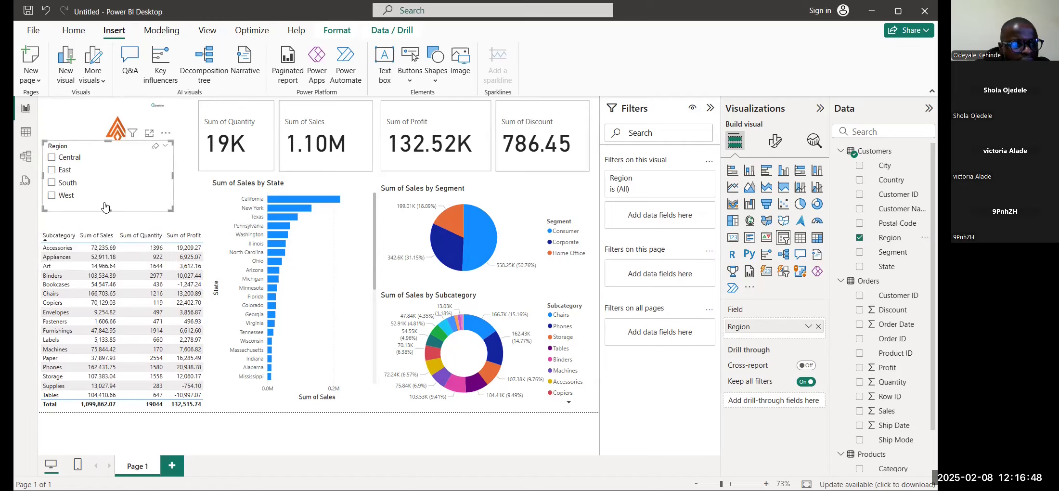
{"action": "left_click_drag", "start_coordinate": [100, 147], "coordinate": [98, 163]}
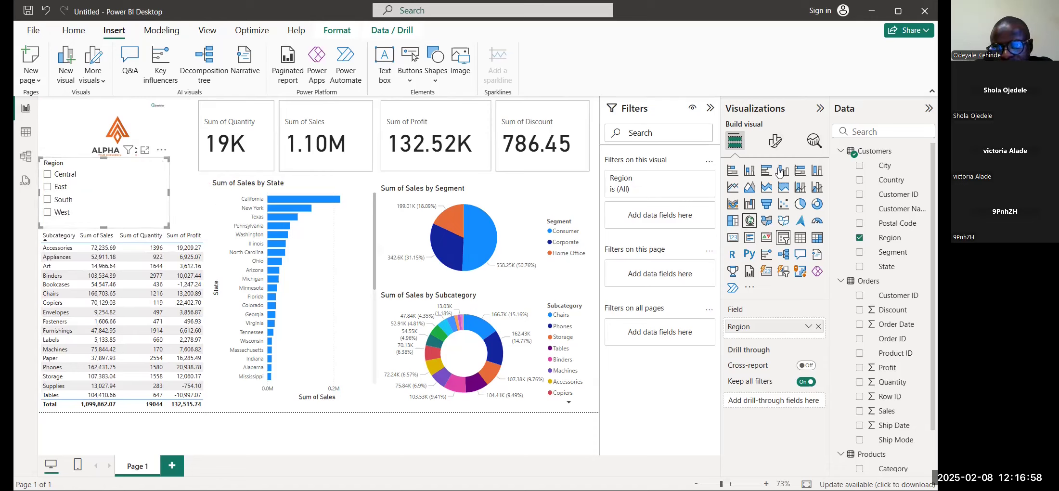
Step: Change the Region slicer's style to Dropdown and shorten the slicer to fit just its header and selection box
{"action": "left_click", "coordinate": [777, 142]}
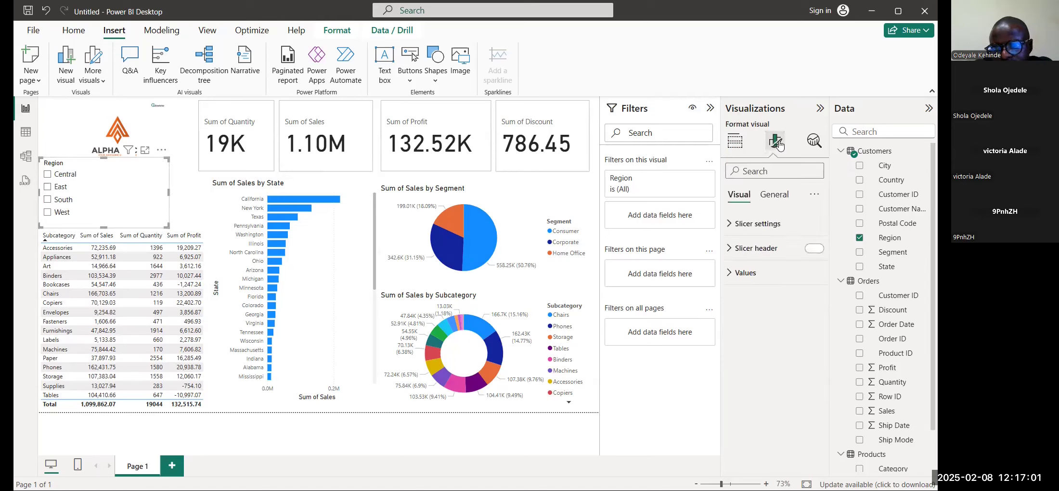
{"action": "left_click", "coordinate": [729, 226]}
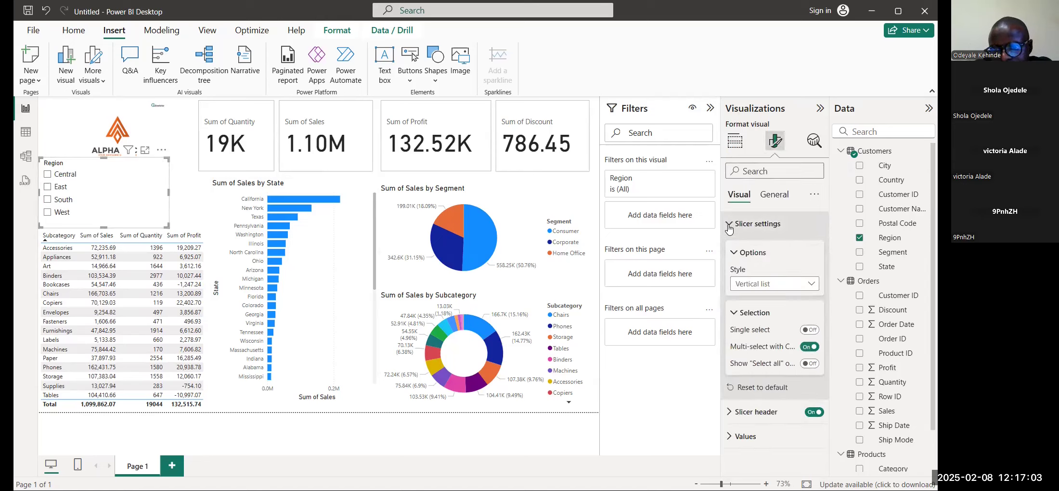
{"action": "left_click", "coordinate": [785, 286]}
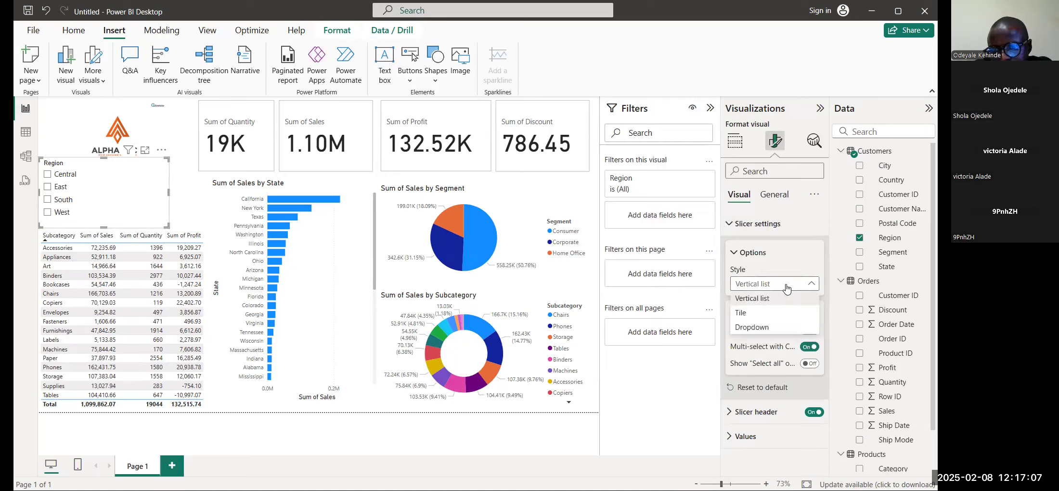
{"action": "left_click", "coordinate": [756, 326]}
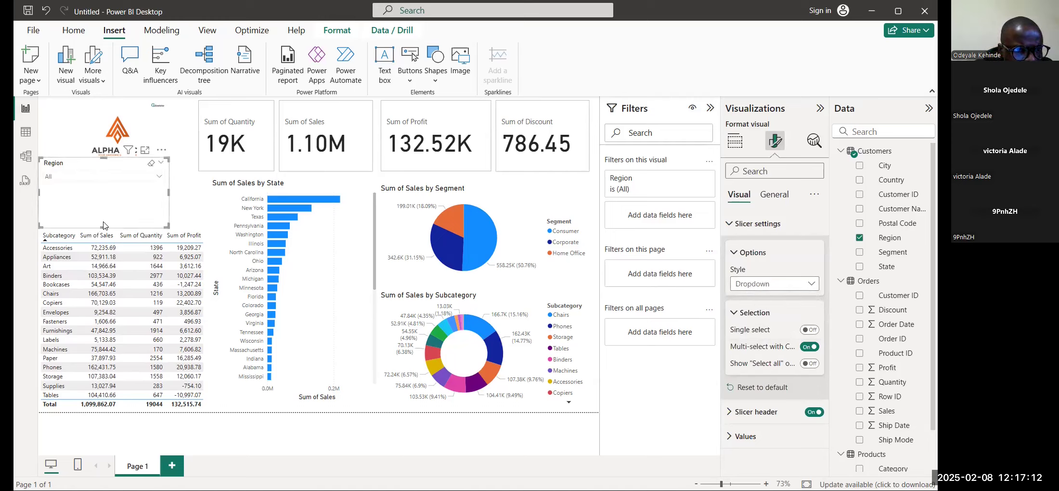
{"action": "left_click_drag", "start_coordinate": [103, 225], "coordinate": [109, 188]}
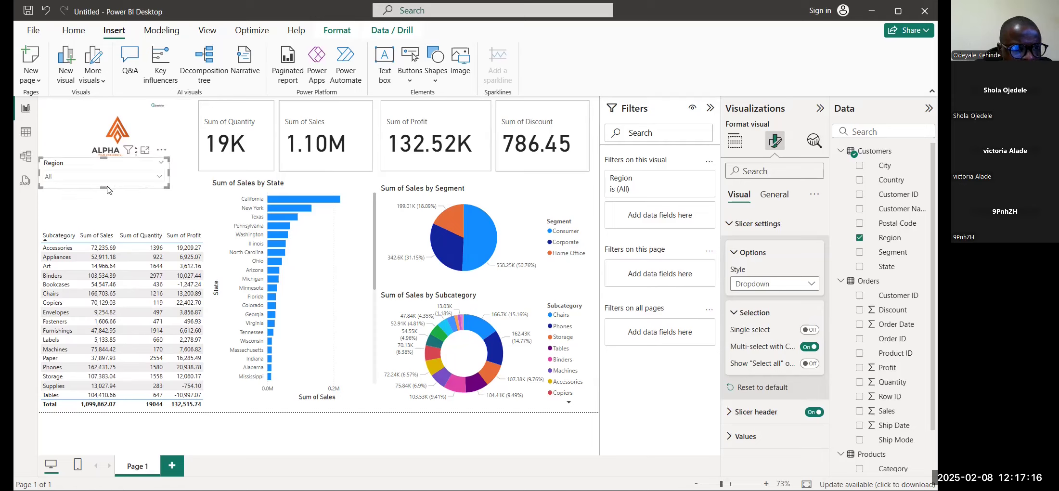
Step: Filter the report by Central, East and South one at a time in the Region slicer, ending with West selected
{"action": "left_click", "coordinate": [159, 180]}
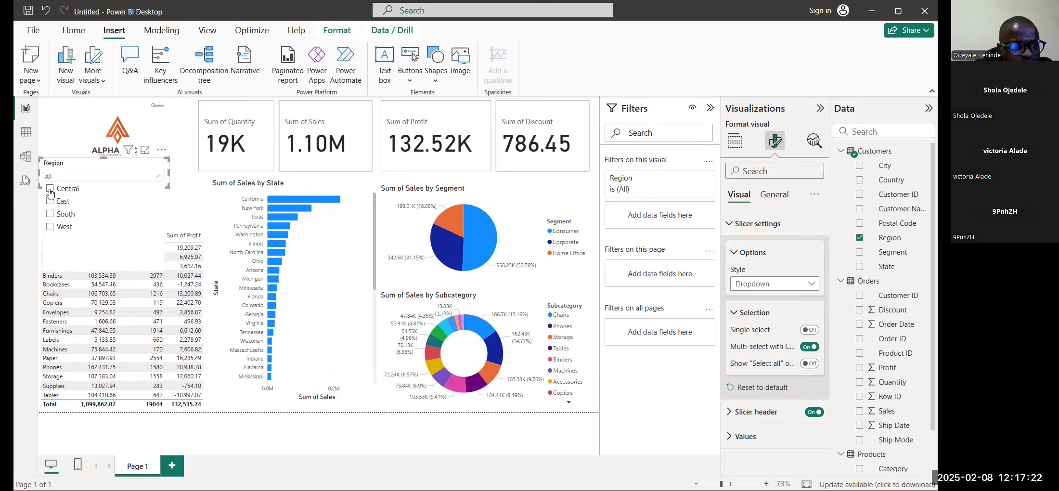
{"action": "left_click", "coordinate": [50, 191]}
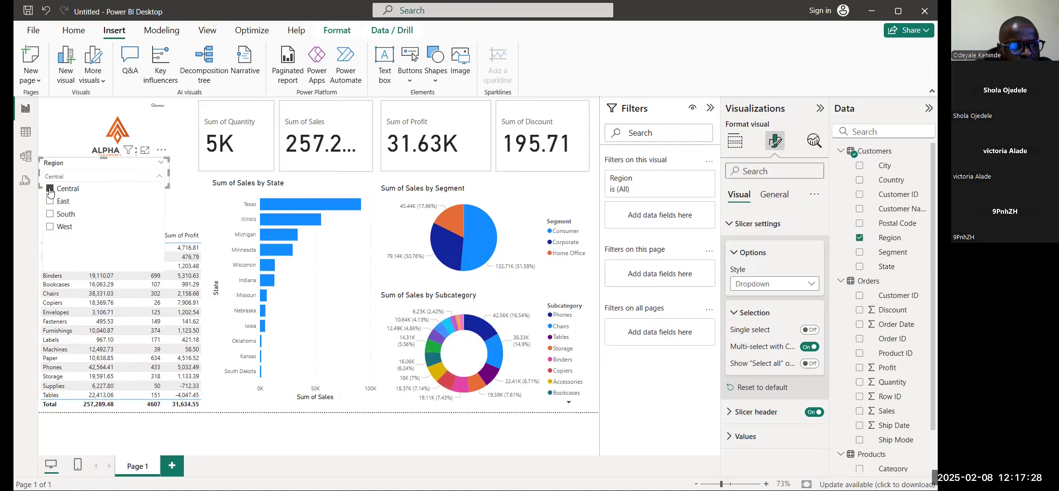
{"action": "left_click", "coordinate": [50, 202]}
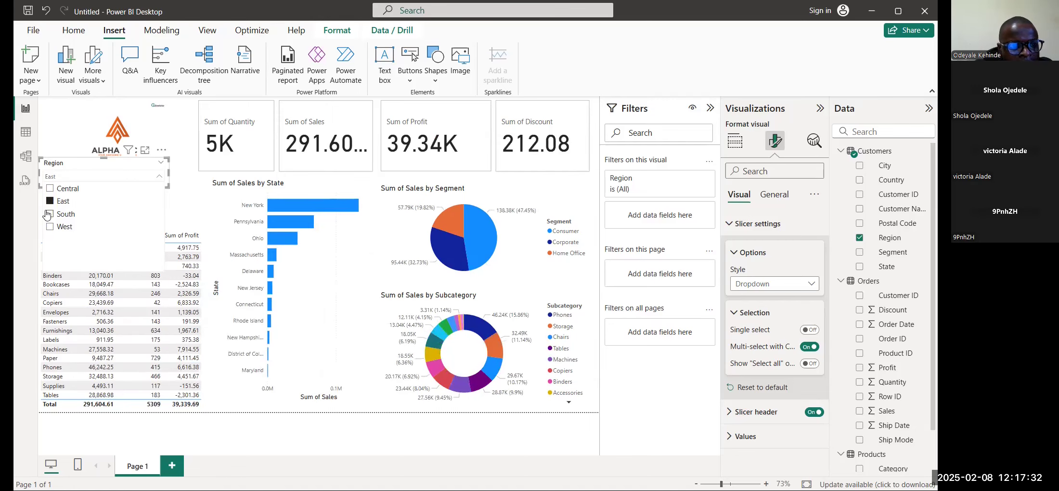
{"action": "left_click", "coordinate": [48, 215]}
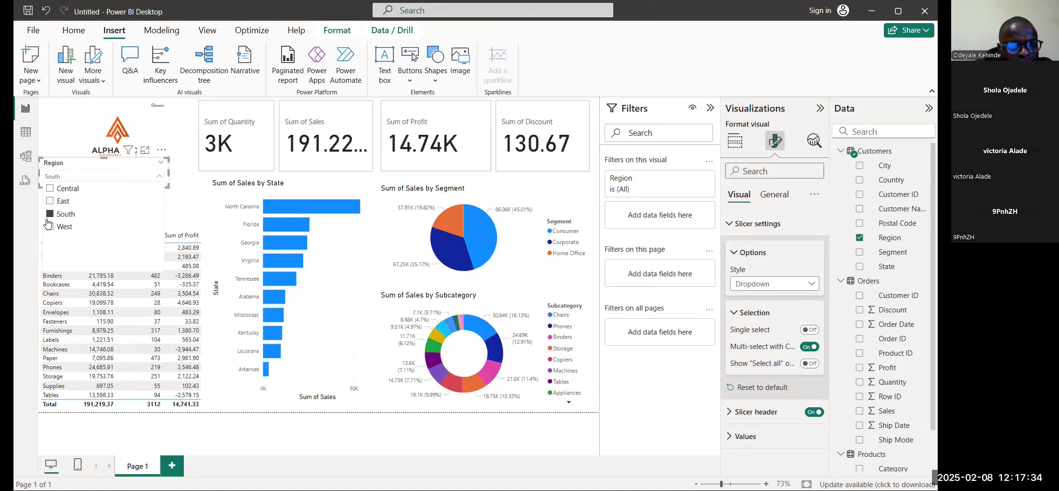
{"action": "left_click", "coordinate": [50, 227]}
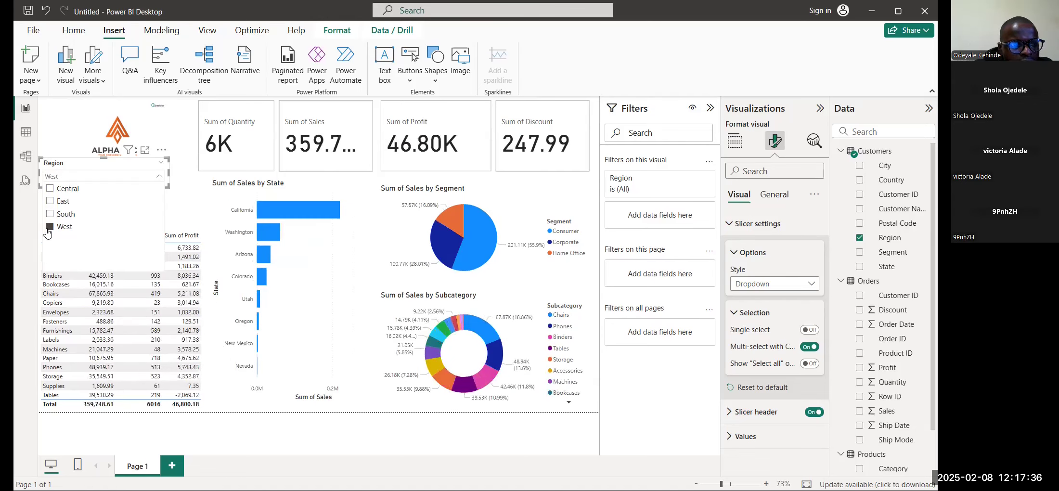
{"action": "left_click", "coordinate": [76, 166]}
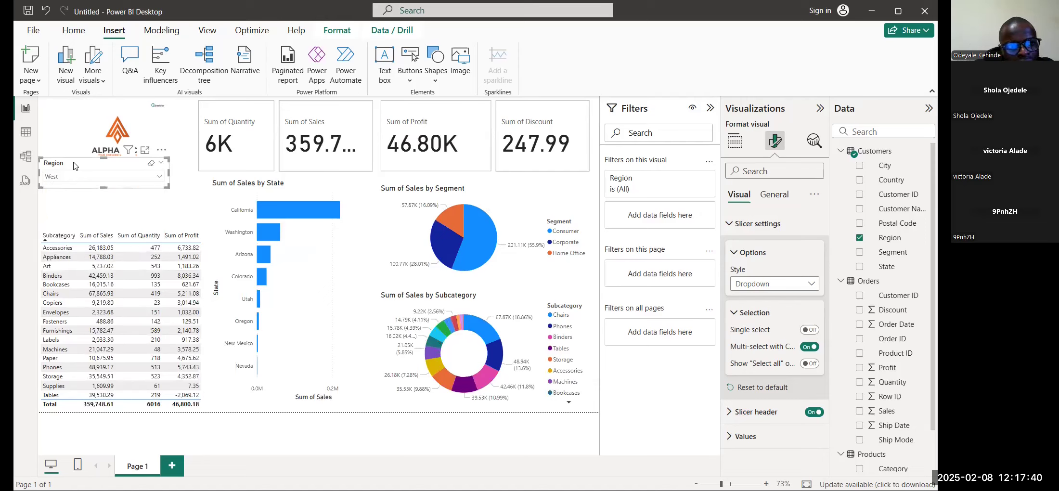
Step: Add a new slicer directly below the Region slicer, fill it with City from Customers, and look through its city list
{"action": "left_click", "coordinate": [134, 207]}
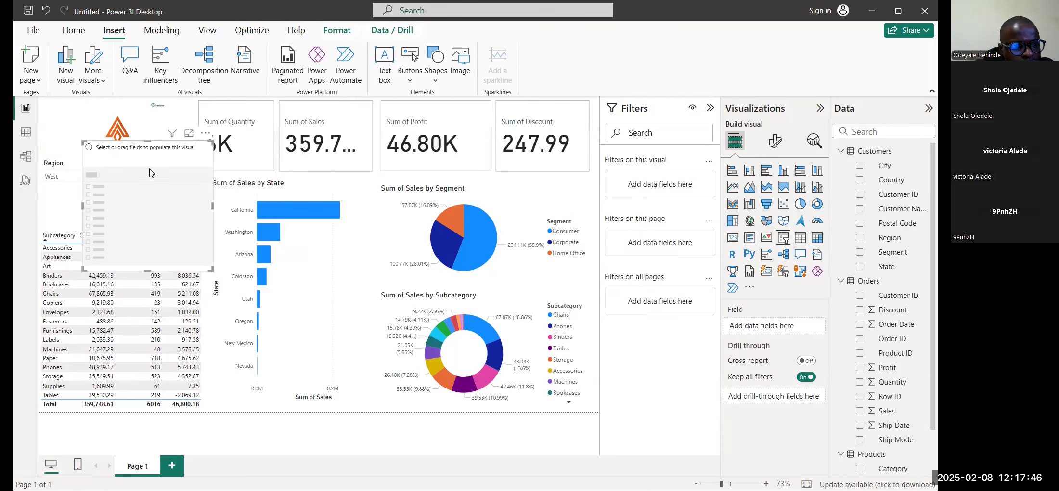
{"action": "left_click_drag", "start_coordinate": [154, 150], "coordinate": [111, 197]}
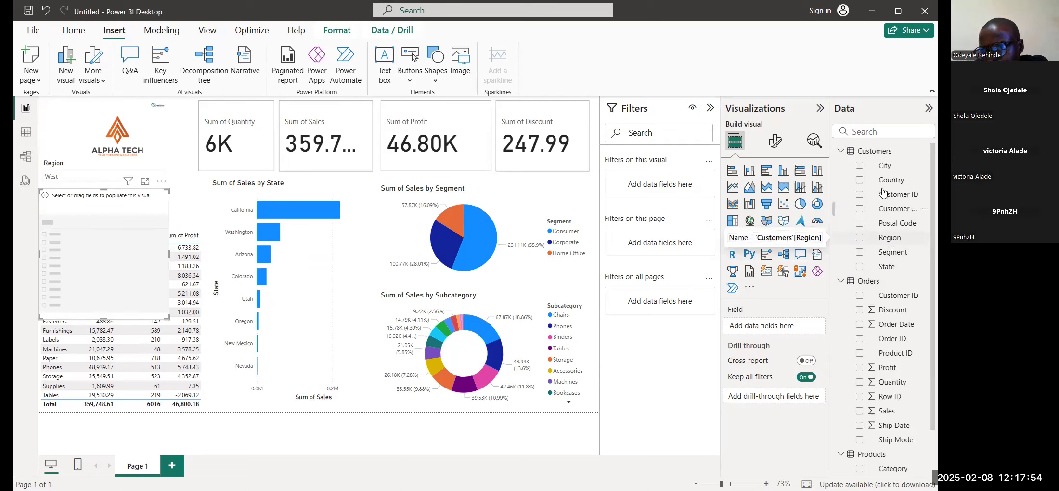
{"action": "left_click", "coordinate": [860, 166]}
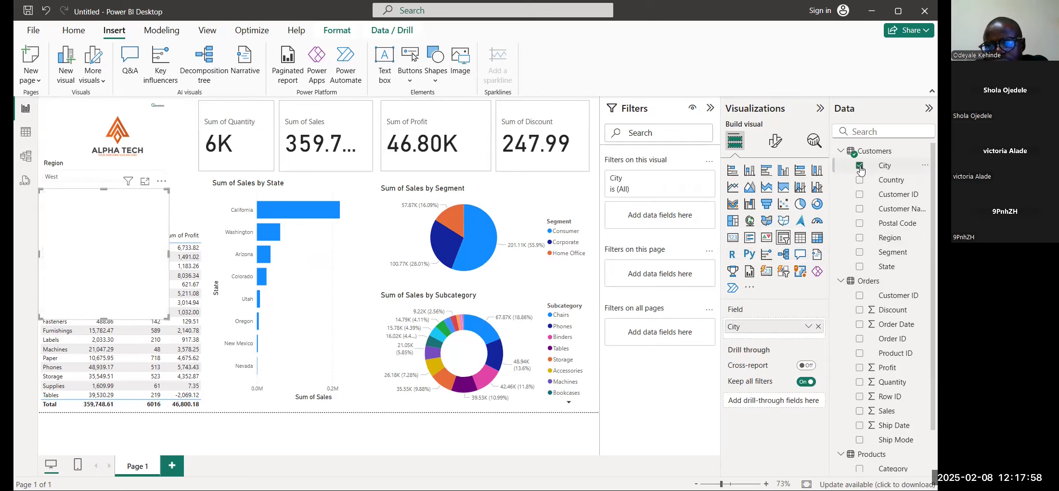
{"action": "scroll", "coordinate": [85, 267], "scroll_direction": "down", "scroll_amount": 10}
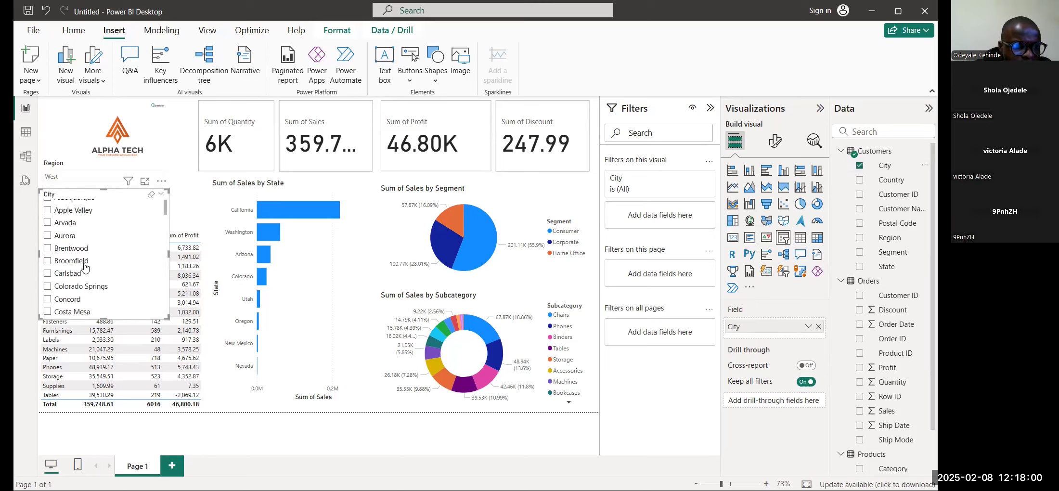
{"action": "scroll", "coordinate": [82, 266], "scroll_direction": "down", "scroll_amount": 5}
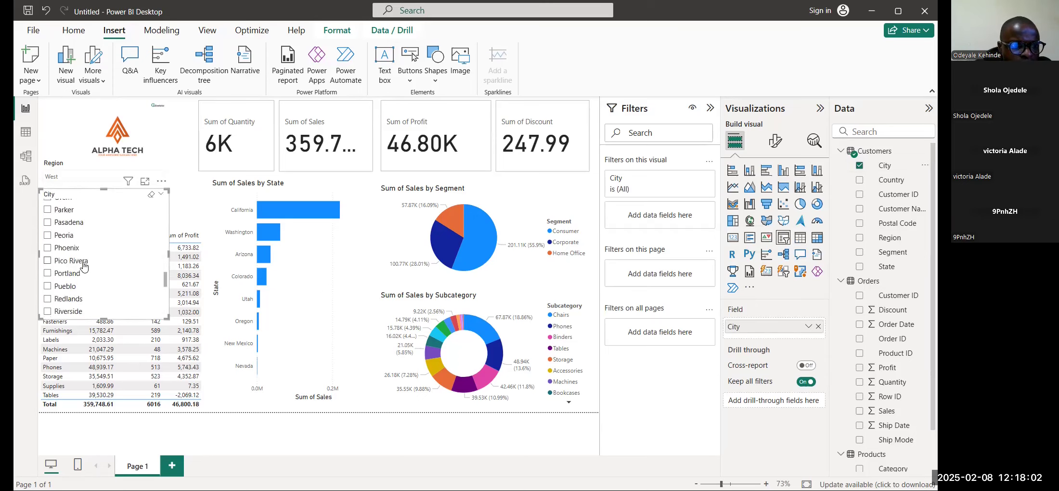
{"action": "scroll", "coordinate": [85, 230], "scroll_direction": "up", "scroll_amount": 10}
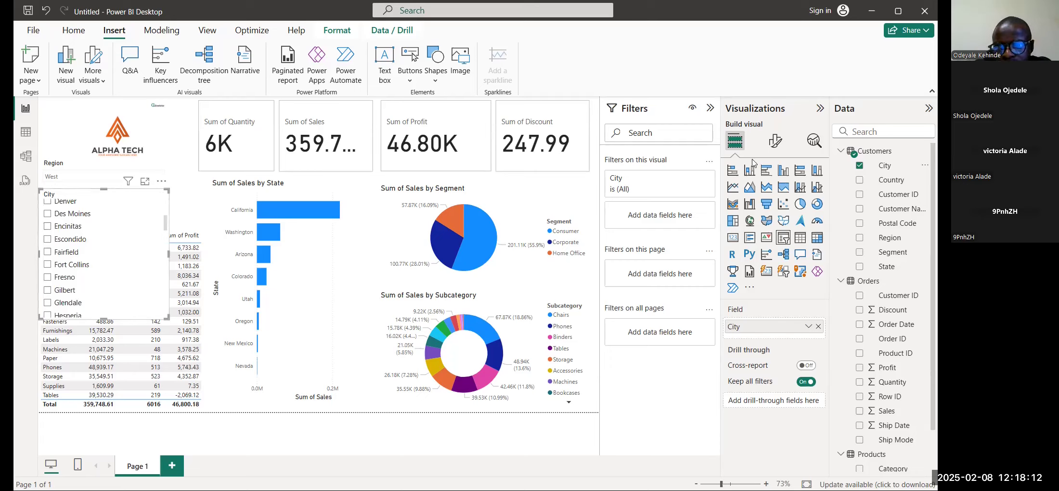
Step: Change the City slicer's style to Dropdown, shorten it to fit above the subcategory table, and widen it slightly
{"action": "left_click", "coordinate": [775, 140]}
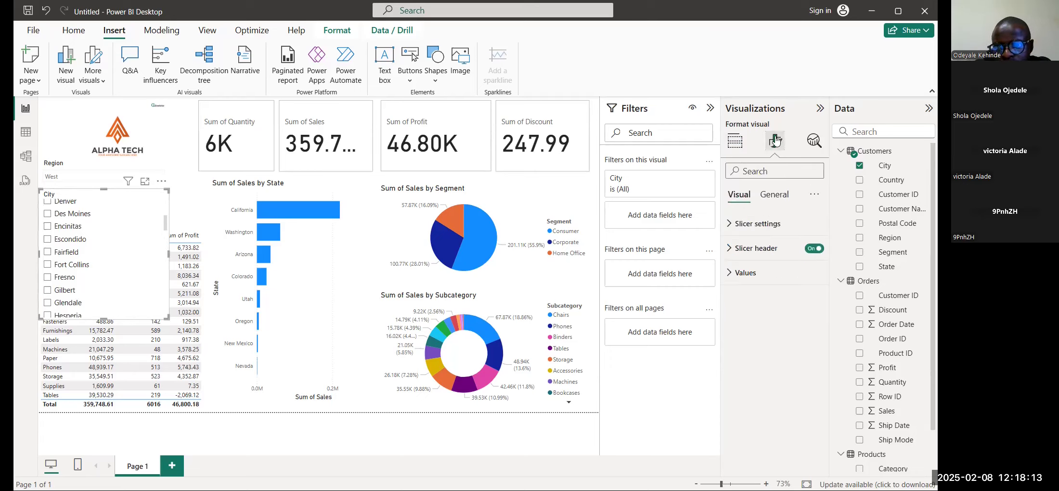
{"action": "left_click", "coordinate": [736, 223]}
{"action": "left_click", "coordinate": [793, 289]}
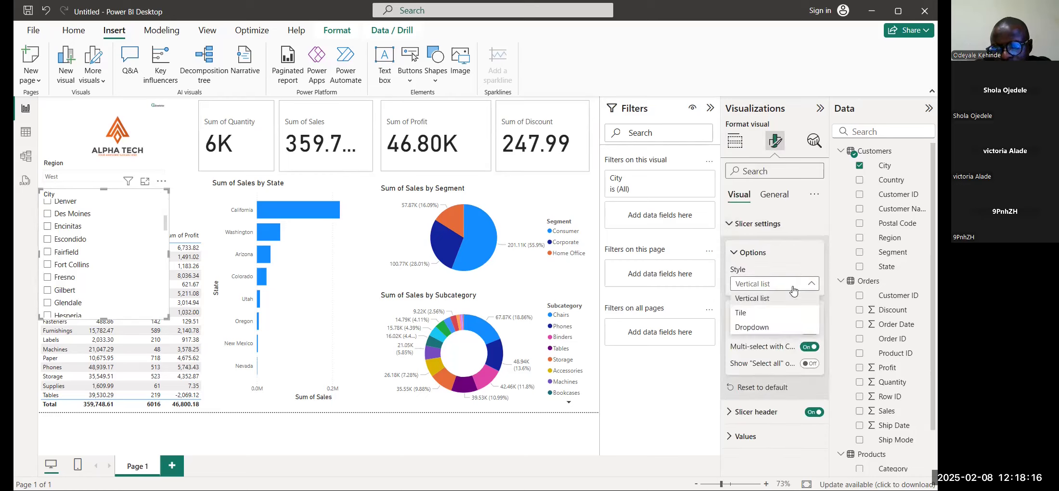
{"action": "left_click", "coordinate": [752, 327]}
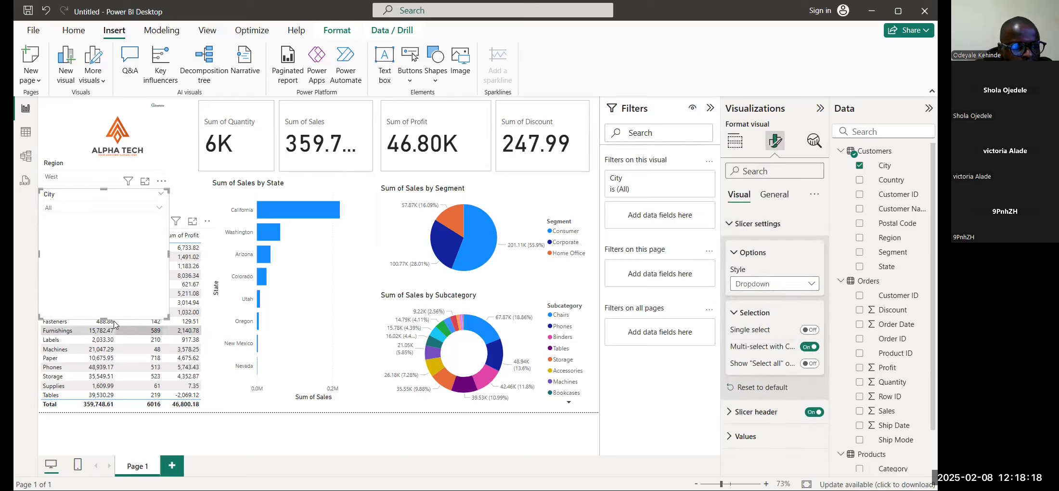
{"action": "left_click_drag", "start_coordinate": [114, 319], "coordinate": [111, 222]}
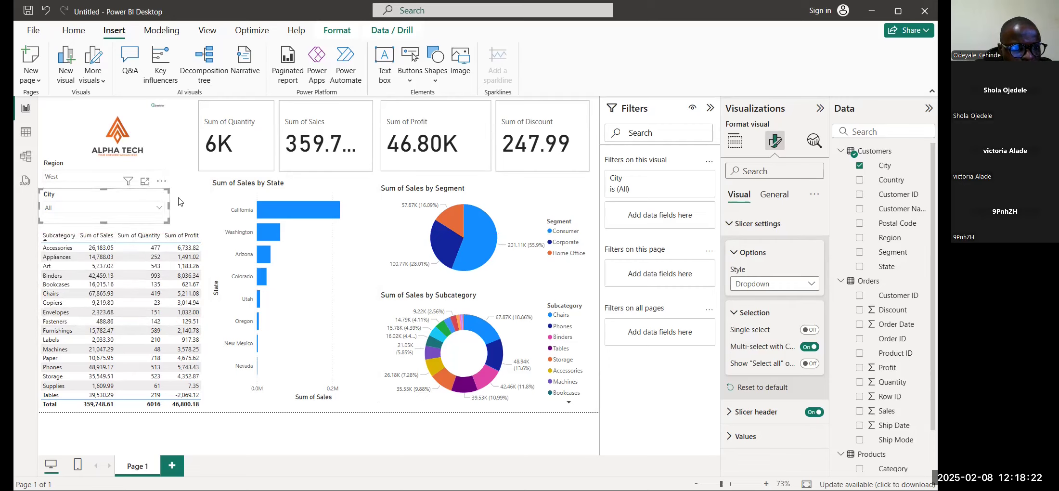
{"action": "left_click_drag", "start_coordinate": [168, 205], "coordinate": [179, 205]}
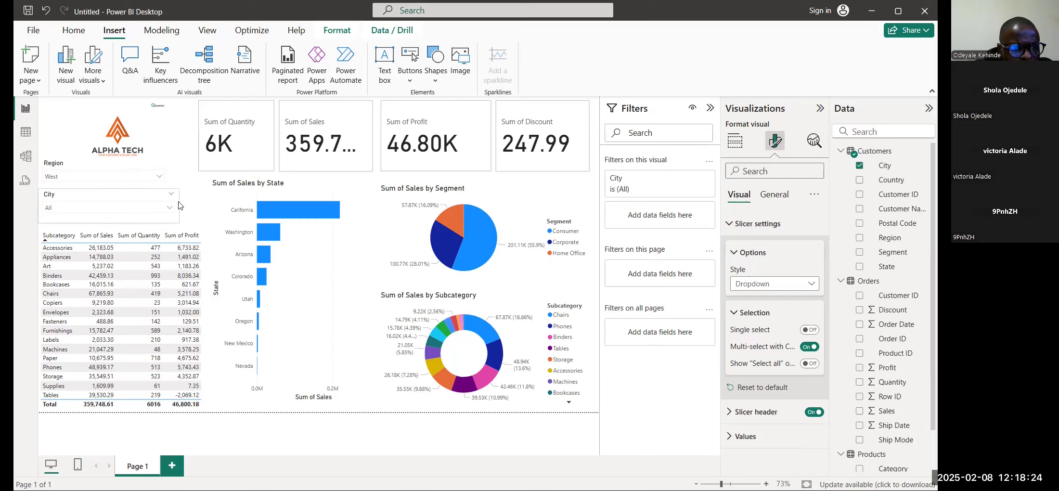
{"action": "left_click_drag", "start_coordinate": [107, 223], "coordinate": [107, 217]}
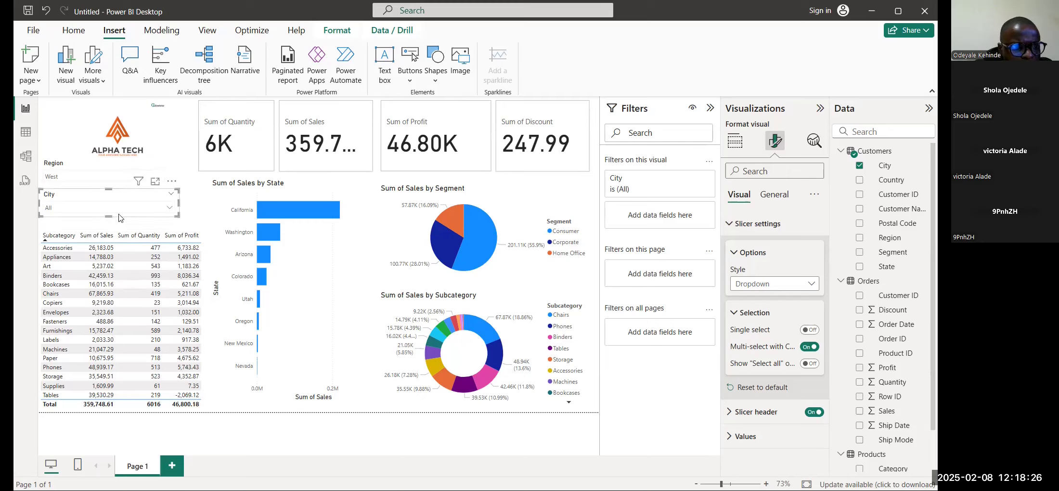
Step: Try the City slicer by filtering the report to Brentwood and, in its place, to Arvada
{"action": "left_click", "coordinate": [169, 210]}
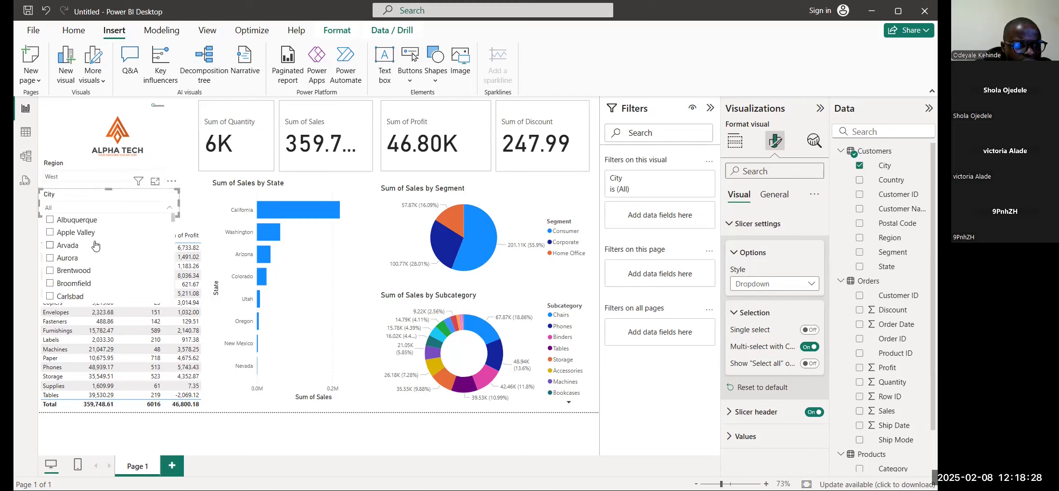
{"action": "left_click", "coordinate": [78, 274]}
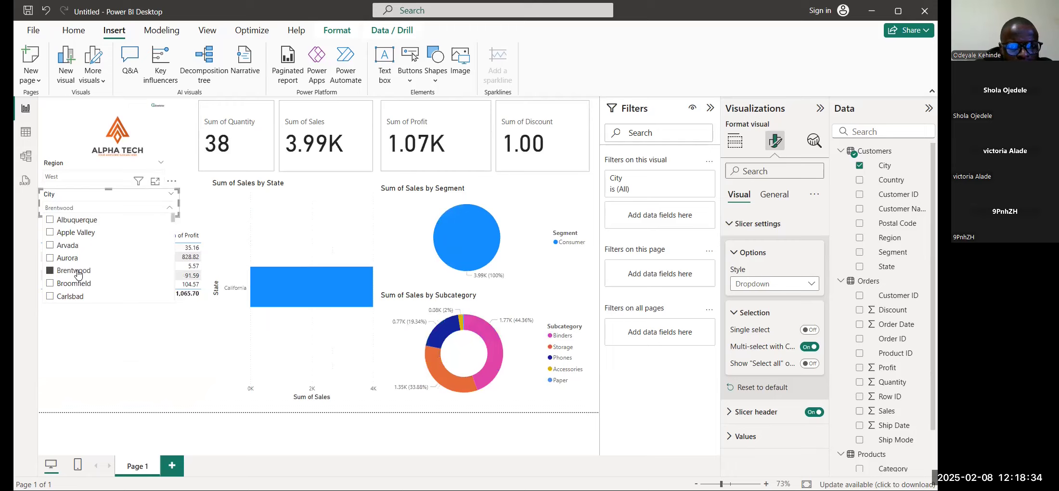
{"action": "left_click", "coordinate": [136, 199]}
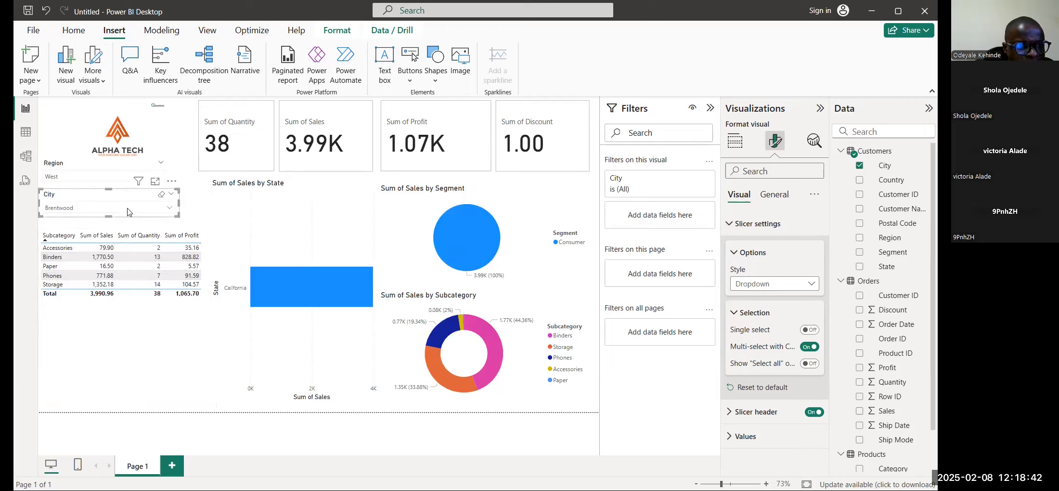
{"action": "left_click", "coordinate": [168, 208]}
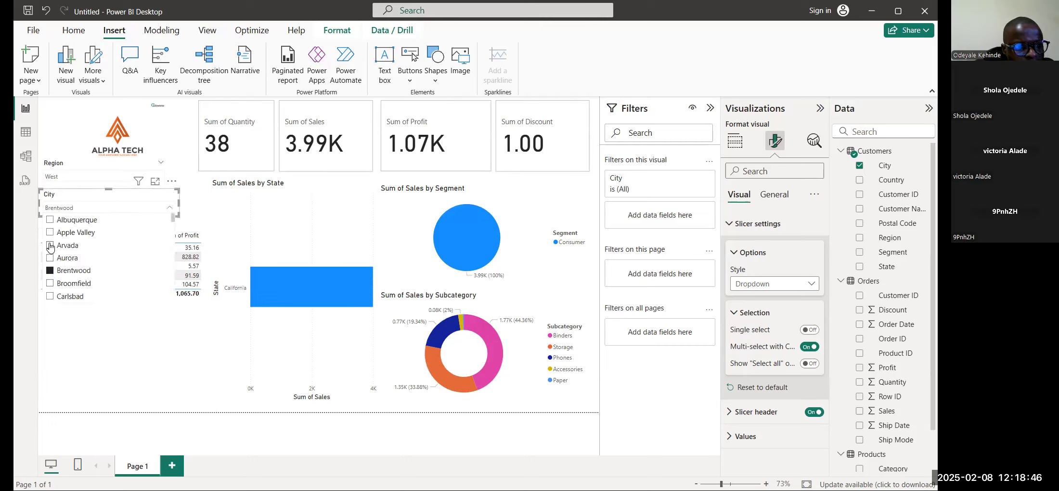
{"action": "left_click", "coordinate": [50, 245]}
{"action": "left_click", "coordinate": [155, 208]}
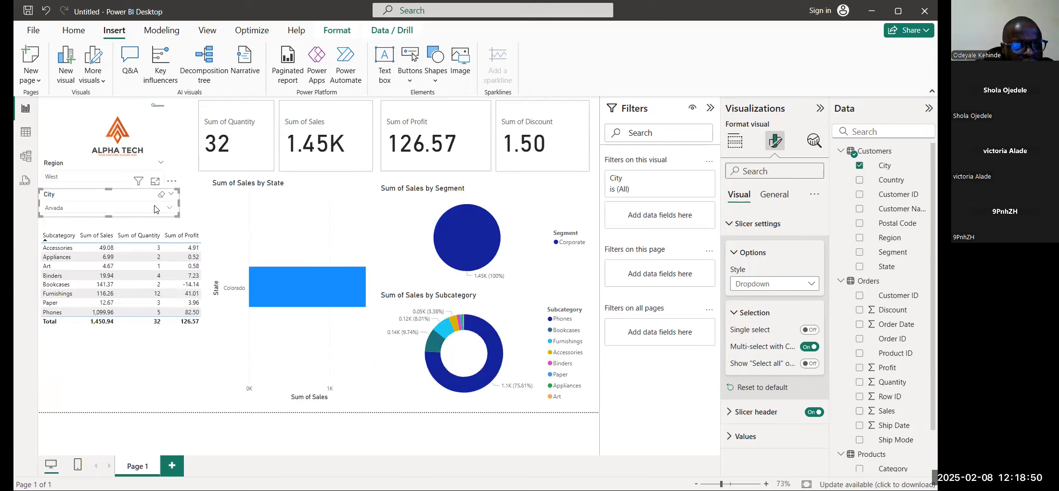
Step: Clear the Arvada selection in the City slicer so that all cities are included, and collapse its list
{"action": "left_click", "coordinate": [155, 208]}
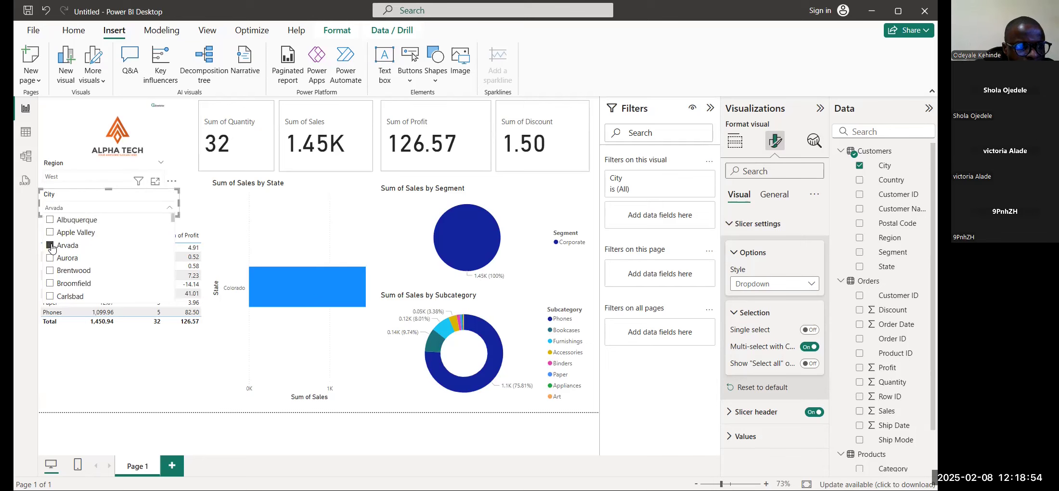
{"action": "left_click", "coordinate": [50, 245]}
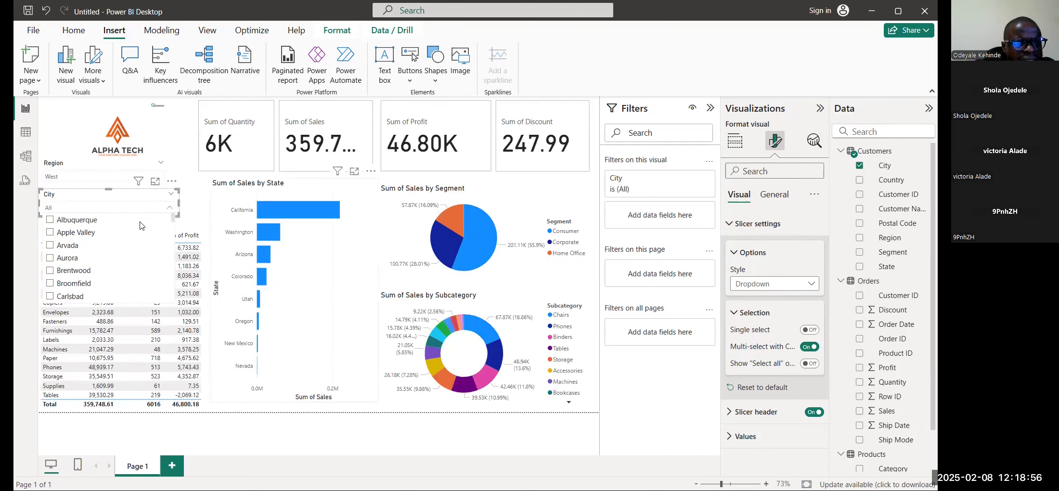
{"action": "left_click", "coordinate": [161, 207]}
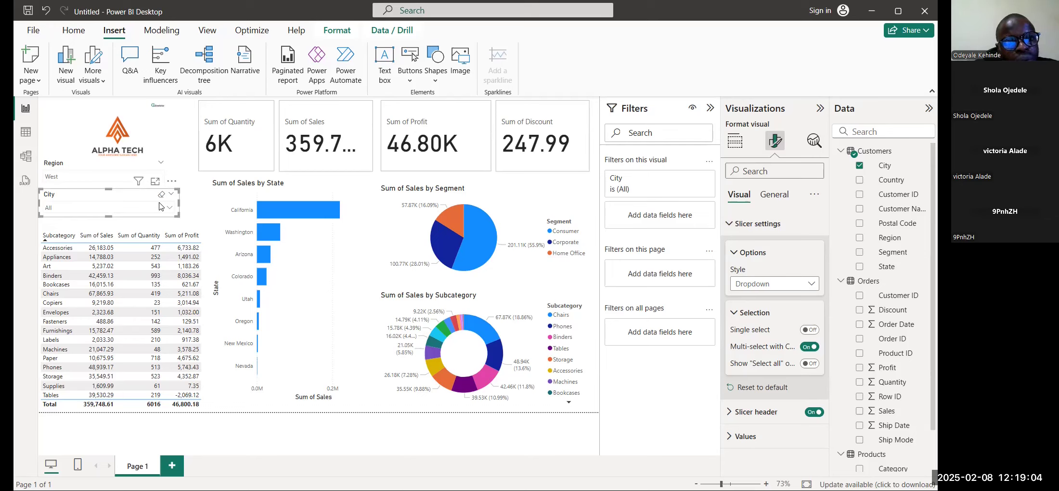
Step: Apply the built-in Power BI theme with the purple gradient background to the report
{"action": "left_click", "coordinate": [200, 32]}
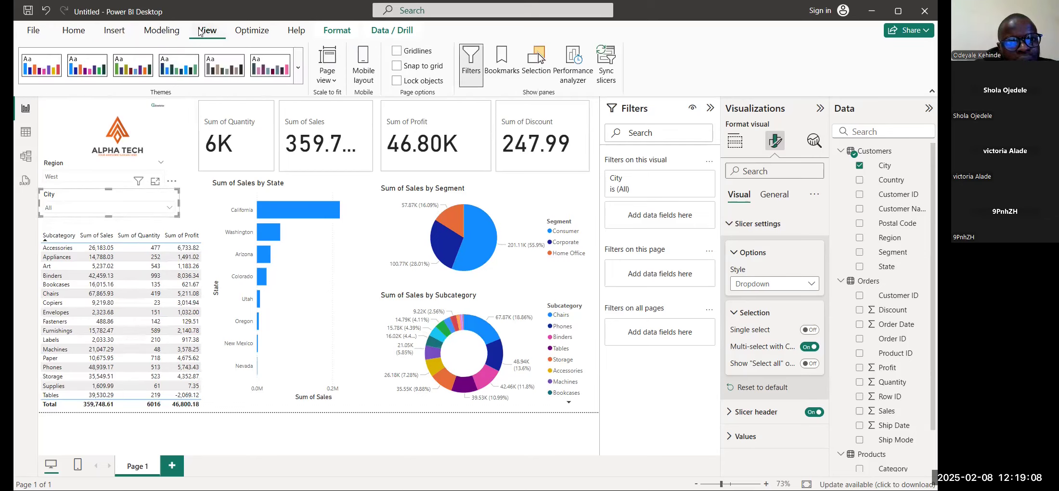
{"action": "left_click", "coordinate": [297, 69]}
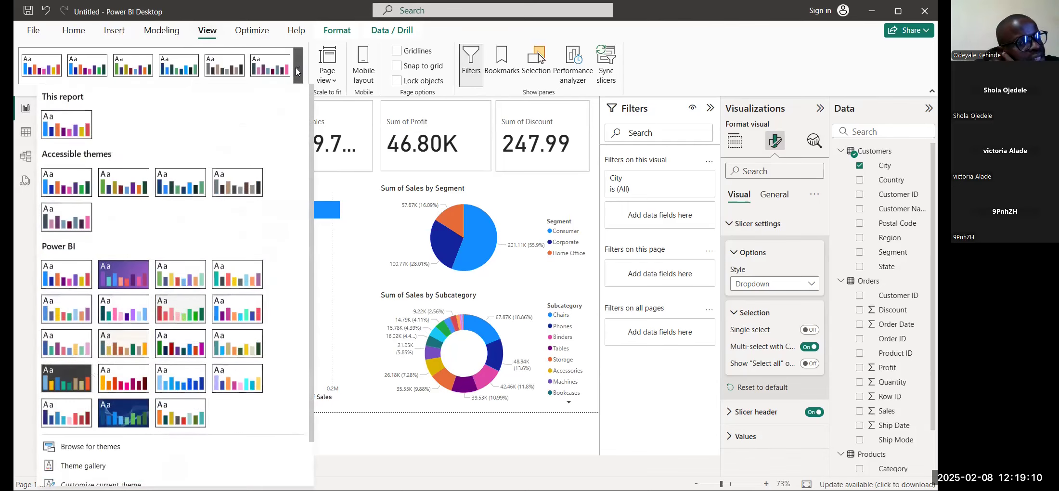
{"action": "left_click", "coordinate": [130, 276]}
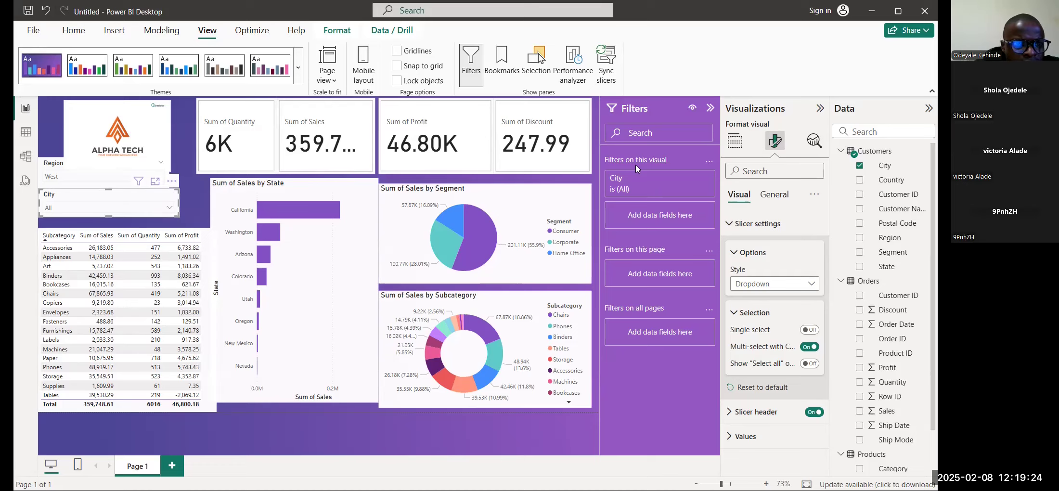
Step: Apply the built-in dark Innovate theme to the report
{"action": "left_click", "coordinate": [298, 67]}
{"action": "scroll", "coordinate": [134, 318], "scroll_direction": "down", "scroll_amount": 1}
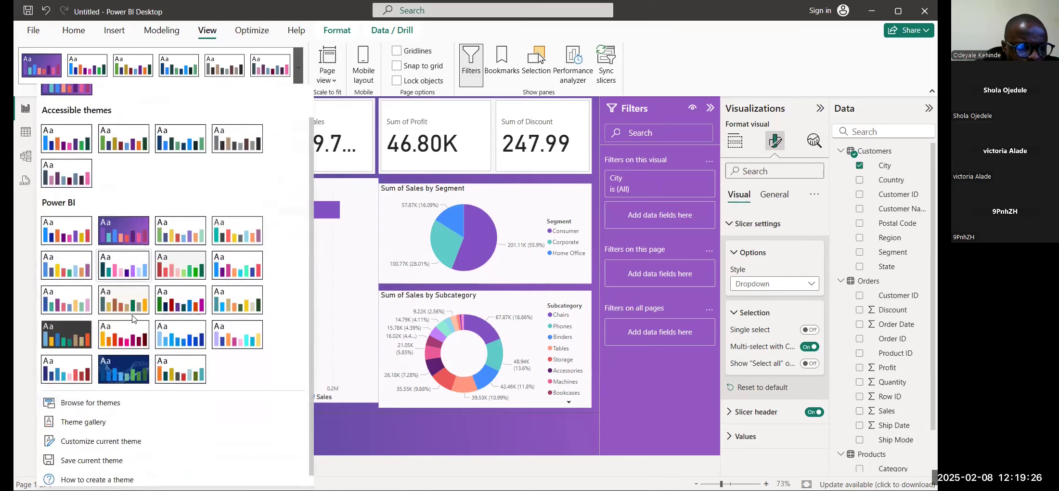
{"action": "left_click", "coordinate": [66, 333]}
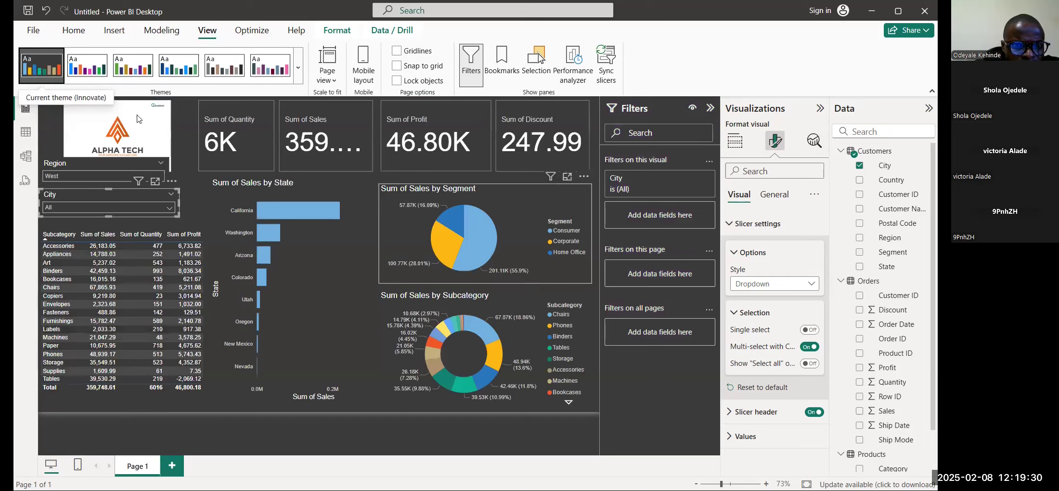
Step: Shorten and narrow the logo image's frame and centre it above the Region slicer
{"action": "left_click", "coordinate": [147, 137]}
{"action": "left_click_drag", "start_coordinate": [122, 171], "coordinate": [116, 158]}
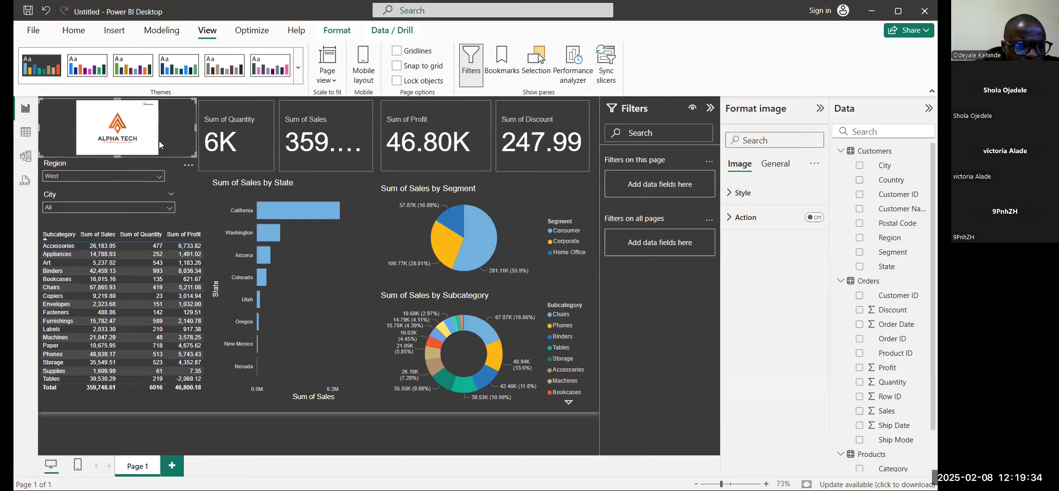
{"action": "left_click_drag", "start_coordinate": [193, 131], "coordinate": [152, 113]}
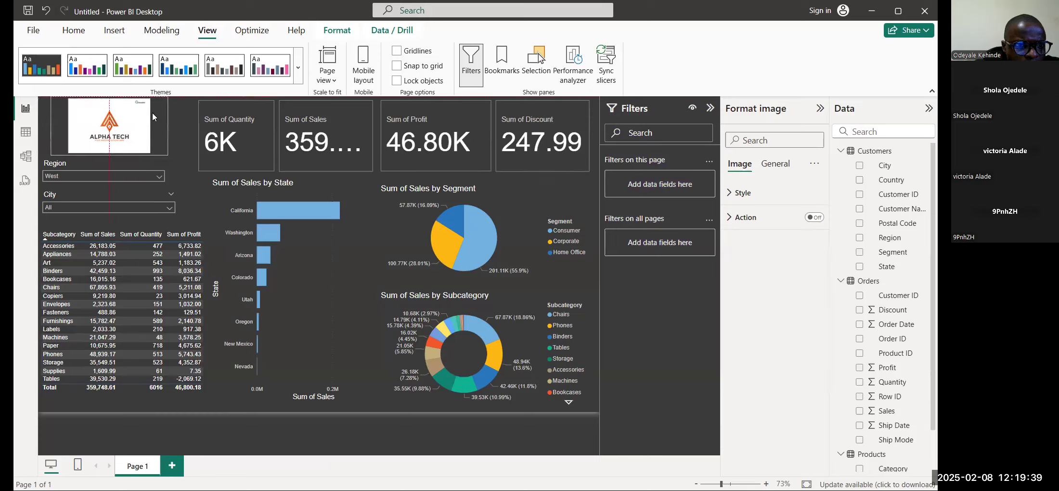
Step: Clear the West selection in the Region slicer so that all regions are included, and collapse its list
{"action": "left_click", "coordinate": [92, 211]}
{"action": "left_click", "coordinate": [144, 194]}
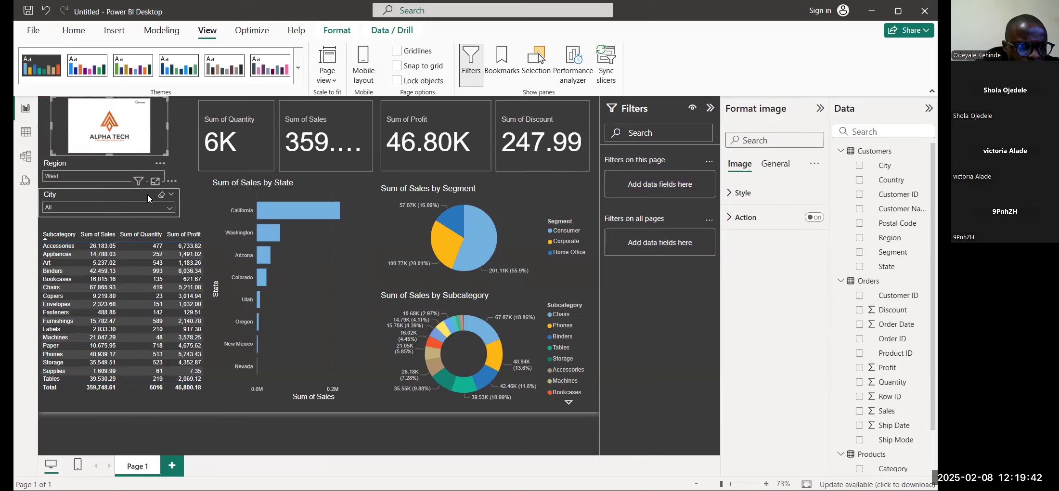
{"action": "left_click", "coordinate": [107, 193]}
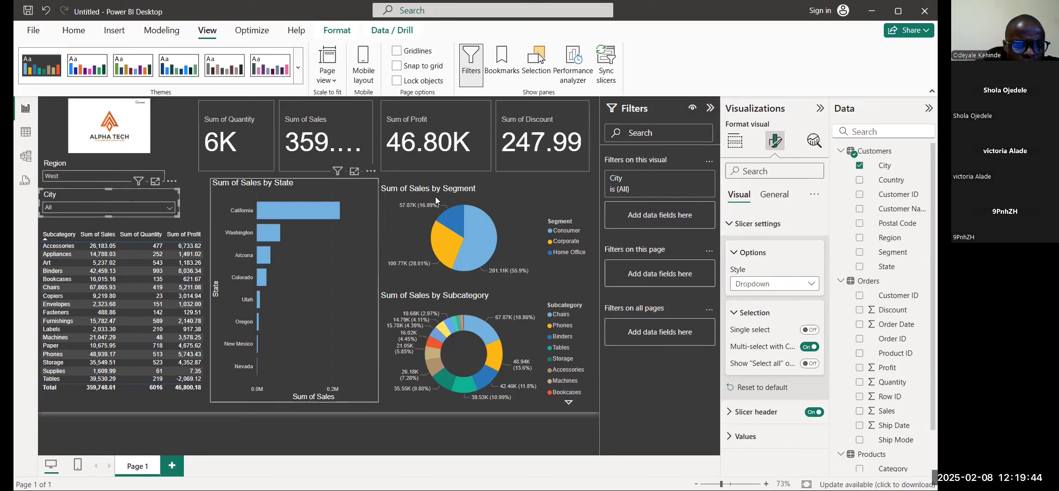
{"action": "left_click", "coordinate": [172, 144]}
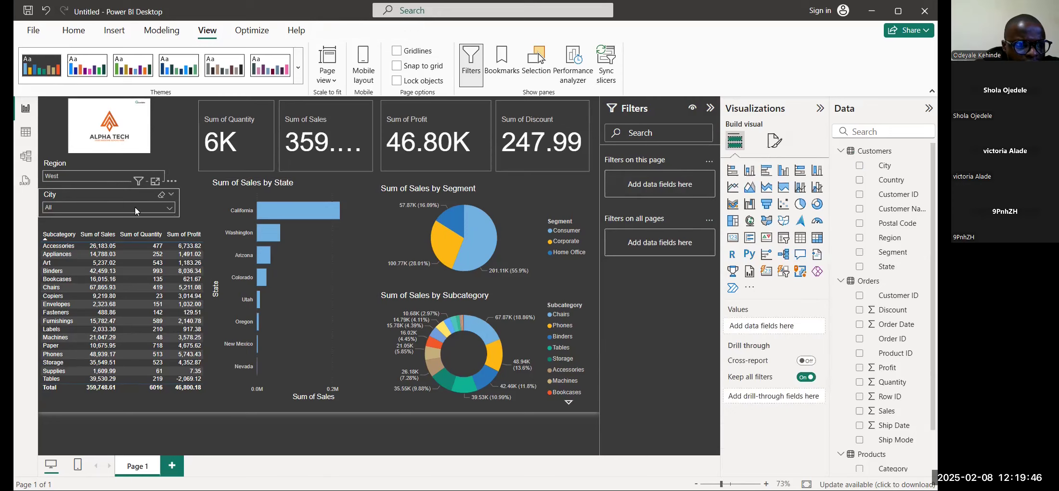
{"action": "left_click", "coordinate": [153, 177]}
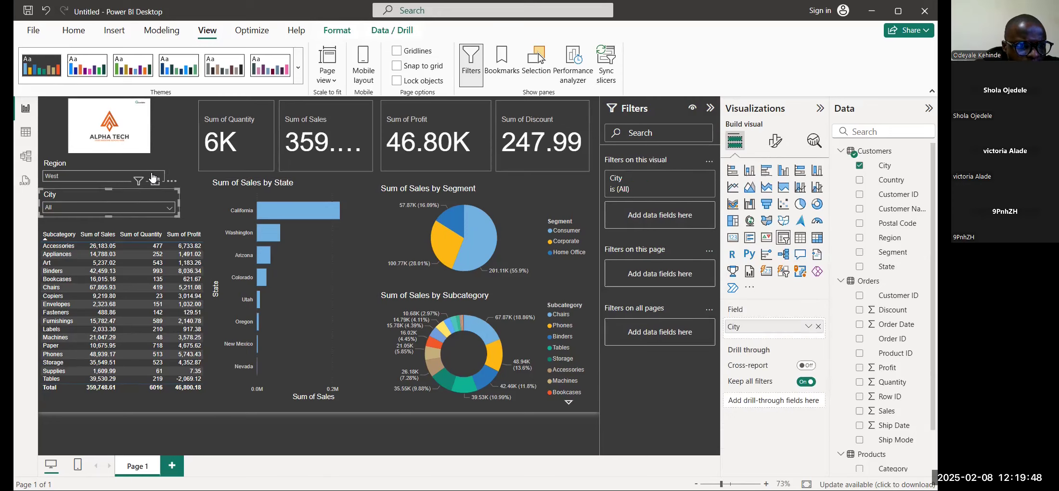
{"action": "left_click", "coordinate": [153, 177]}
{"action": "left_click", "coordinate": [50, 226]}
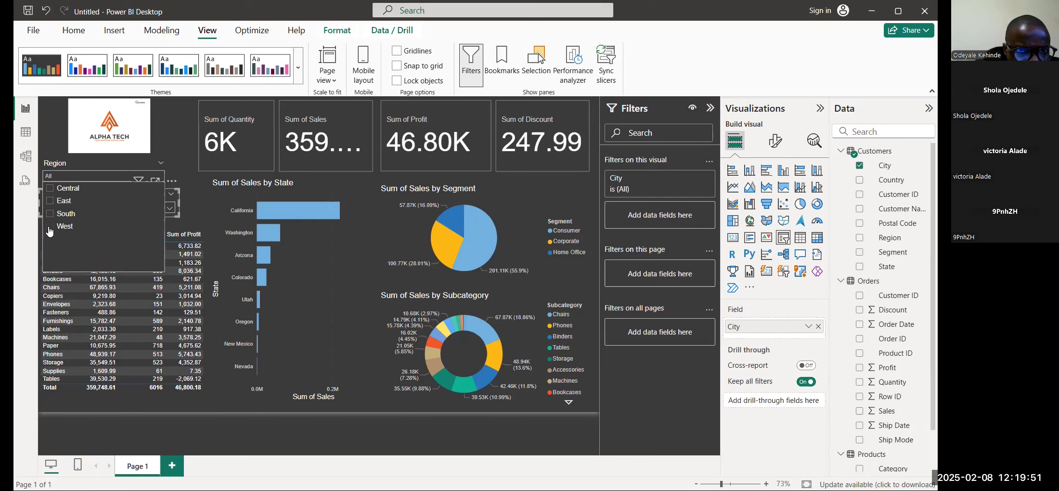
{"action": "left_click", "coordinate": [180, 165]}
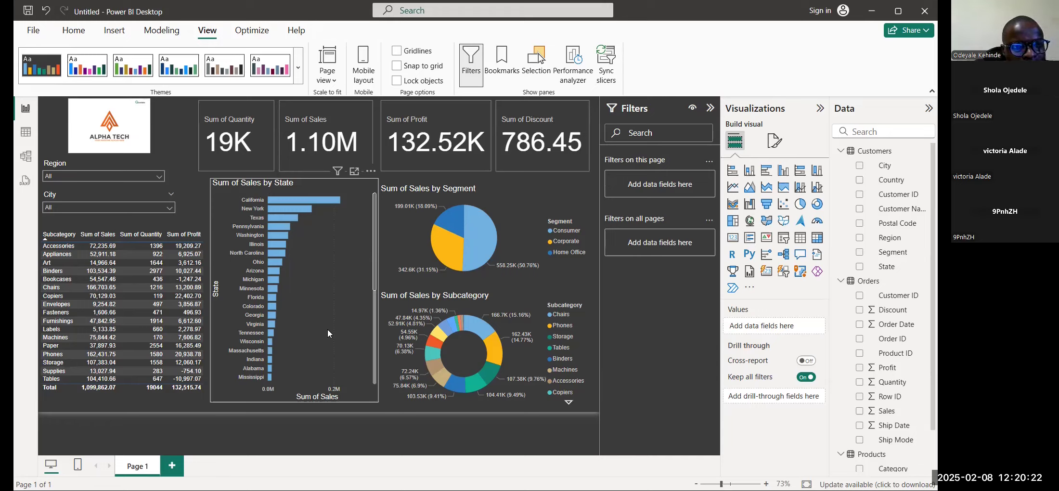
Step: Widen the Region slicer slightly to match the width of the City slicer
{"action": "left_click", "coordinate": [156, 177]}
{"action": "left_click", "coordinate": [163, 169]}
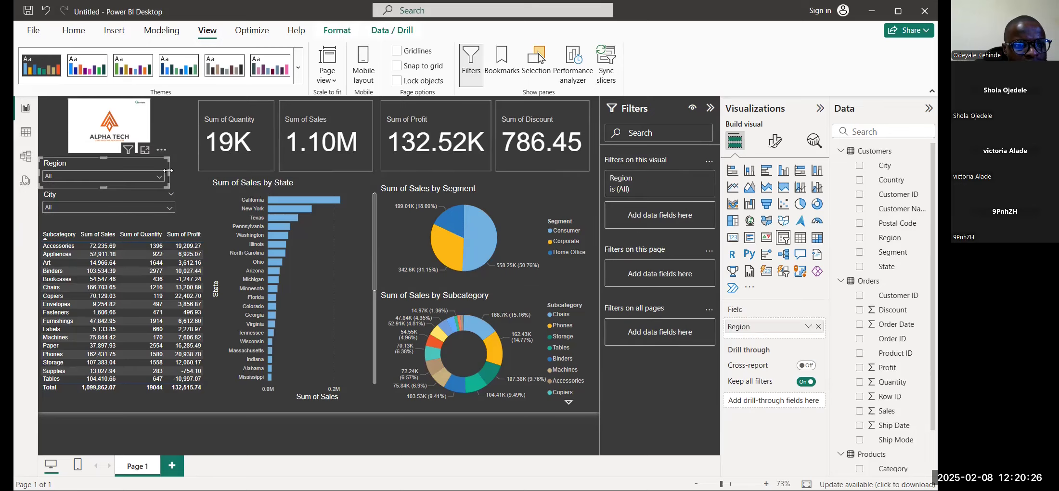
{"action": "left_click_drag", "start_coordinate": [172, 172], "coordinate": [176, 172]}
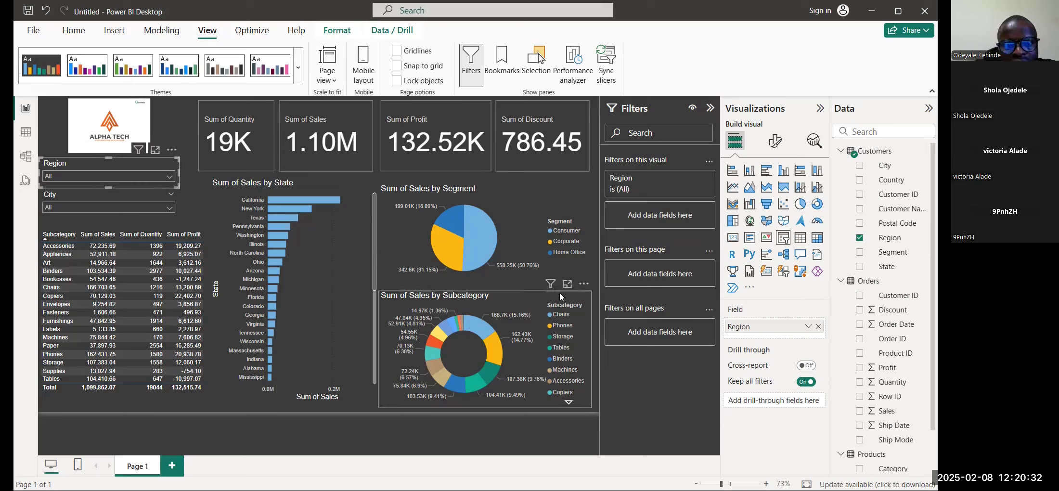
{"action": "mouse_move", "coordinate": [445, 230]}
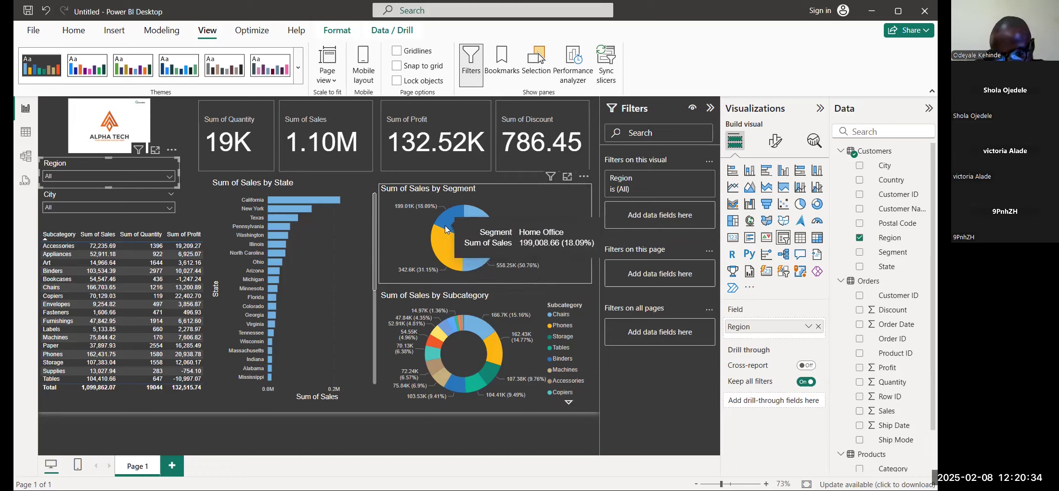
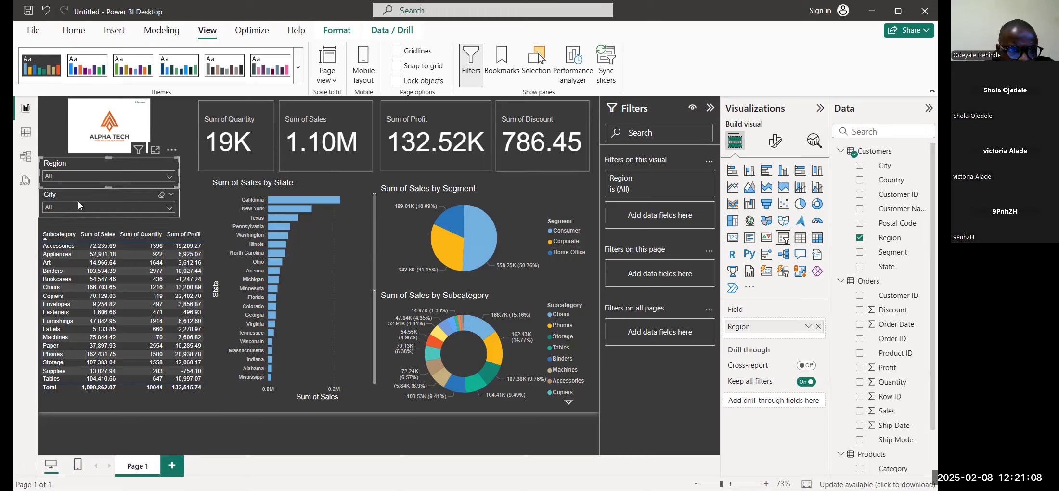
Step: Examine the list of cities in the City slicer's dropdown
{"action": "left_click", "coordinate": [169, 208]}
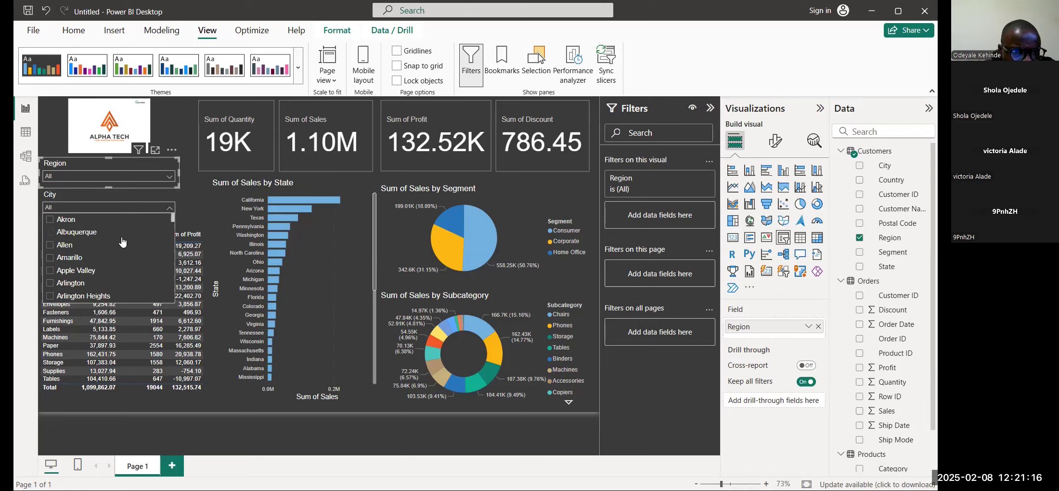
{"action": "scroll", "coordinate": [82, 255], "scroll_direction": "down", "scroll_amount": 5}
{"action": "scroll", "coordinate": [81, 256], "scroll_direction": "down", "scroll_amount": 3}
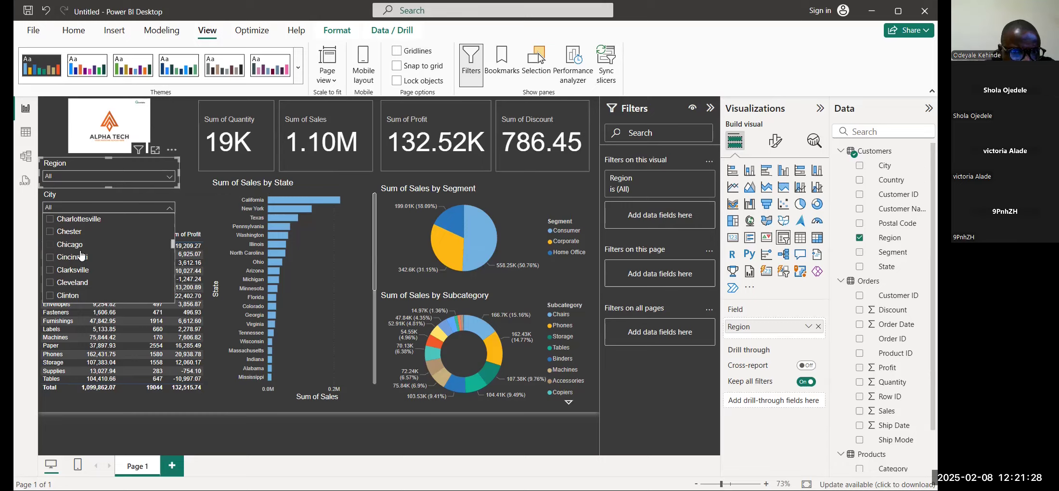
{"action": "scroll", "coordinate": [80, 255], "scroll_direction": "up", "scroll_amount": 10}
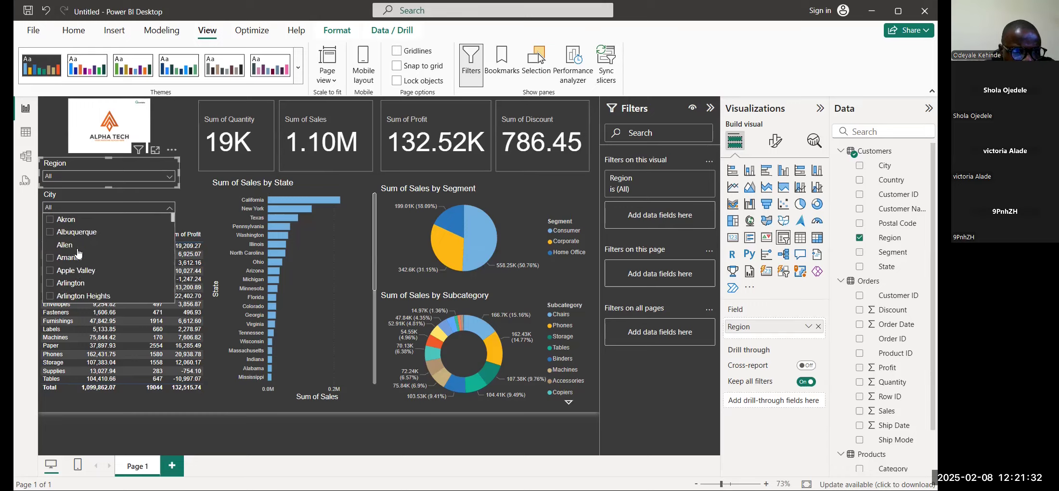
Step: Try the Region slicer by filtering the report to South, and clear that selection again with the list collapsed
{"action": "left_click", "coordinate": [161, 177]}
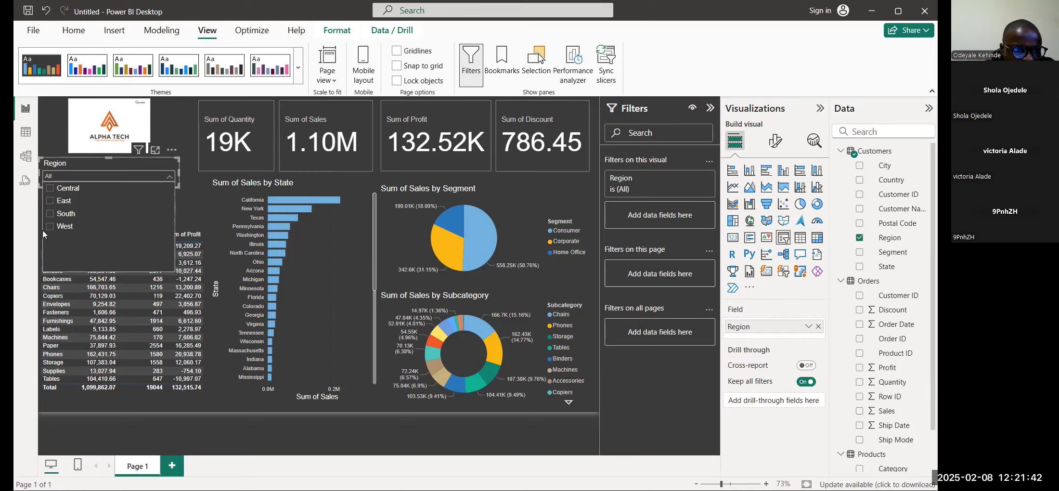
{"action": "left_click", "coordinate": [50, 215]}
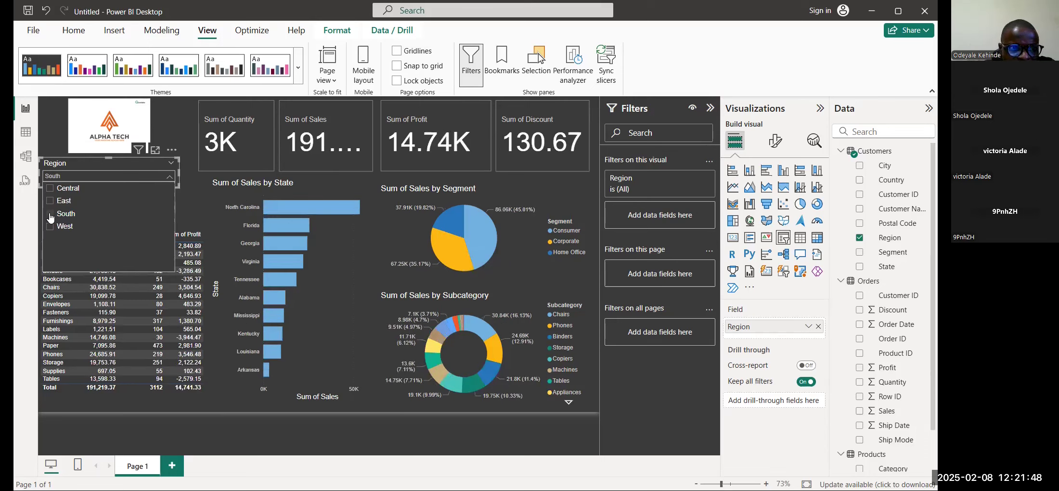
{"action": "left_click", "coordinate": [50, 215]}
{"action": "left_click", "coordinate": [168, 173]}
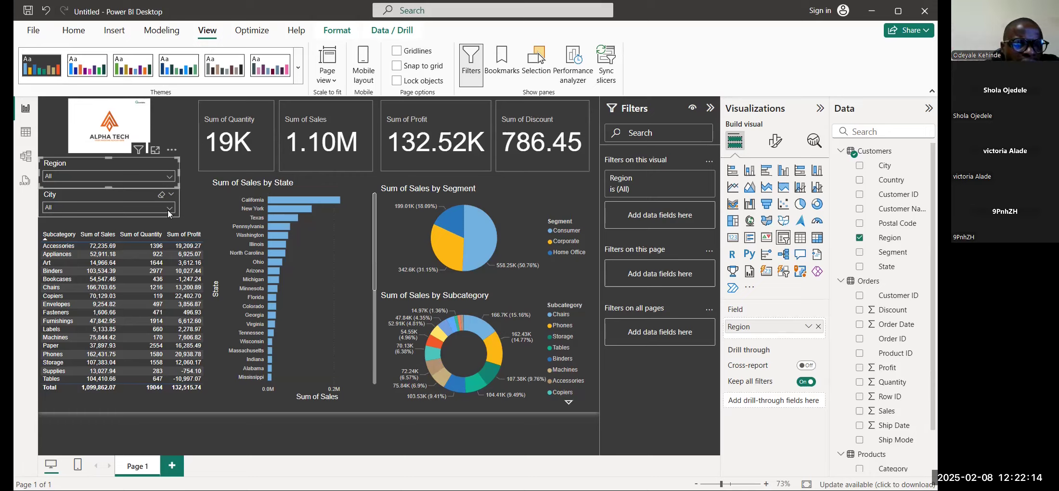
{"action": "left_click", "coordinate": [168, 178]}
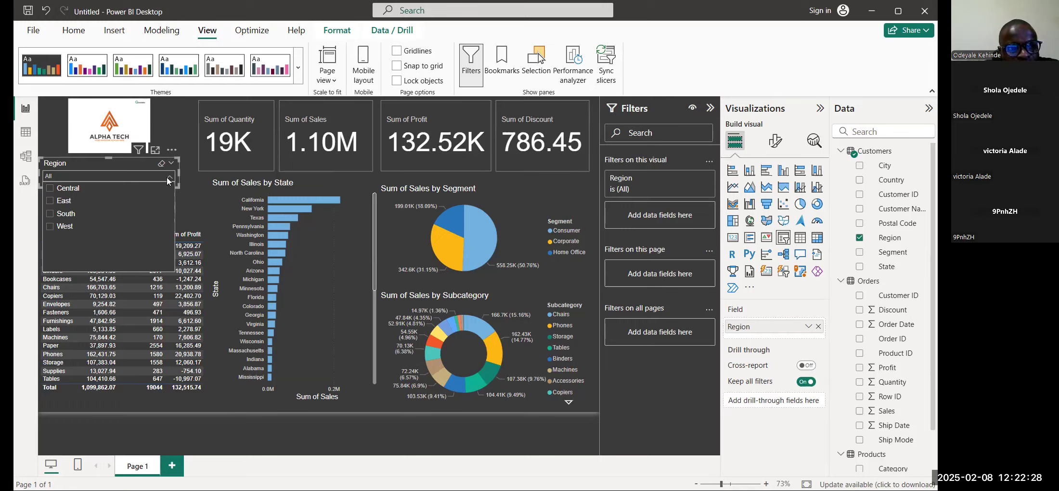
{"action": "left_click", "coordinate": [167, 180]}
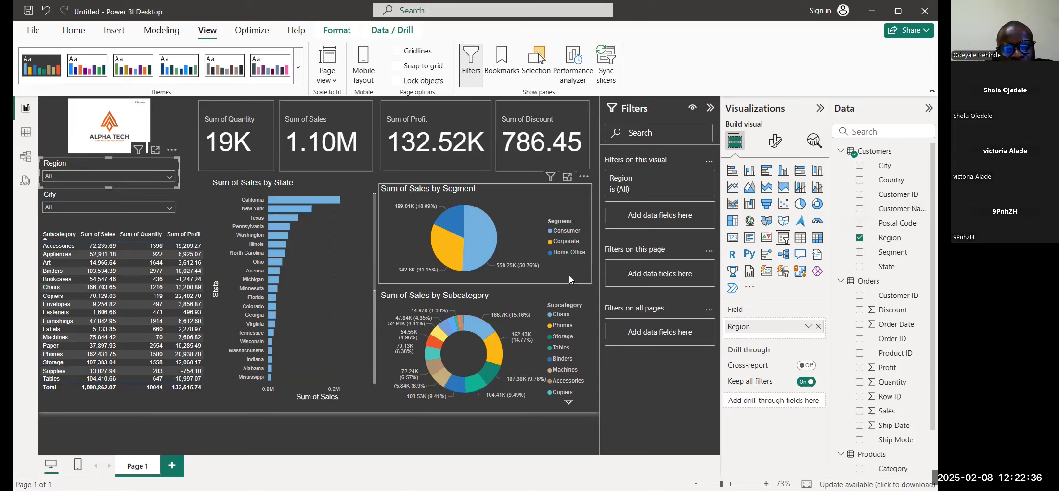
Step: Cross-filter the report by the Corporate slice of the segment pie chart and, in its place, by the Machines row of the subcategory table
{"action": "left_click", "coordinate": [444, 249]}
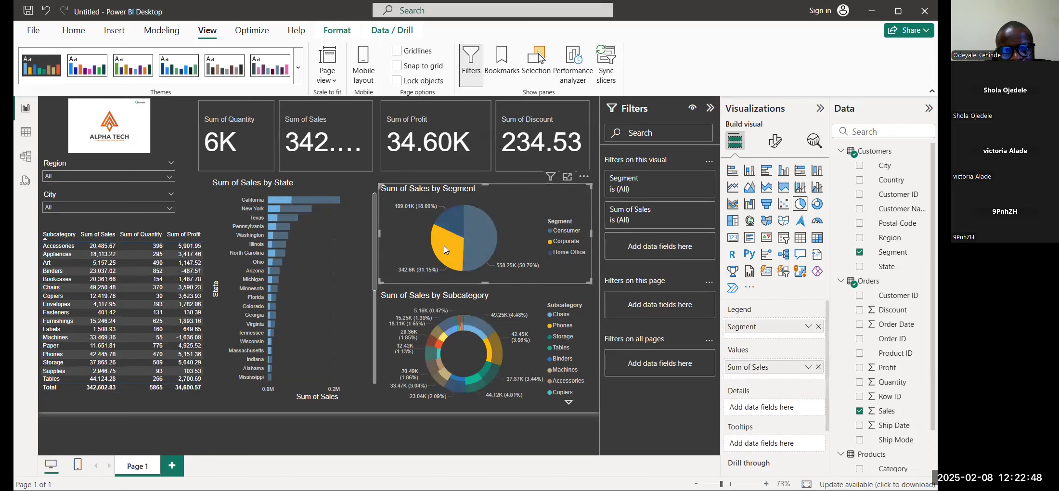
{"action": "mouse_move", "coordinate": [445, 248]}
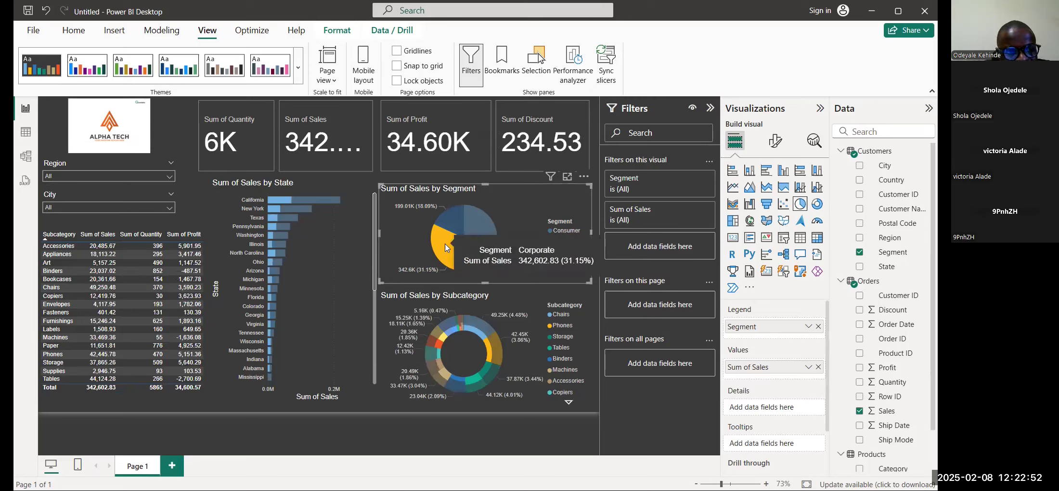
{"action": "left_click", "coordinate": [58, 340]}
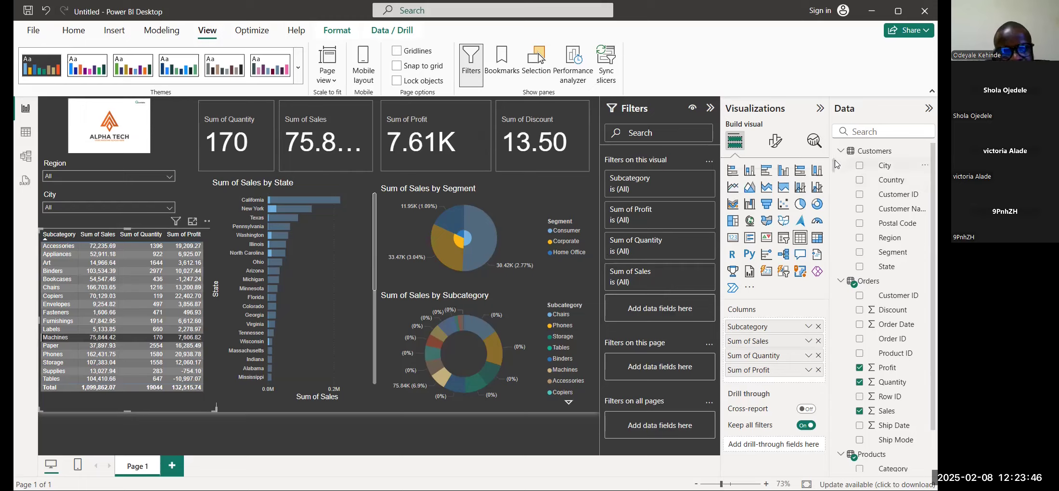
Step: Replace the City field with Country in the slicer below the Region slicer
{"action": "left_click", "coordinate": [116, 203]}
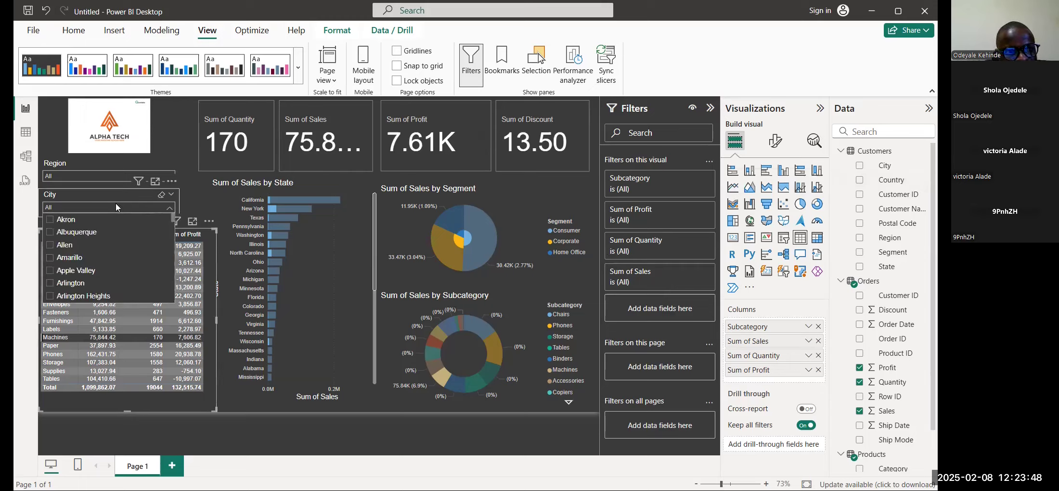
{"action": "left_click", "coordinate": [114, 193]}
{"action": "left_click", "coordinate": [114, 194]}
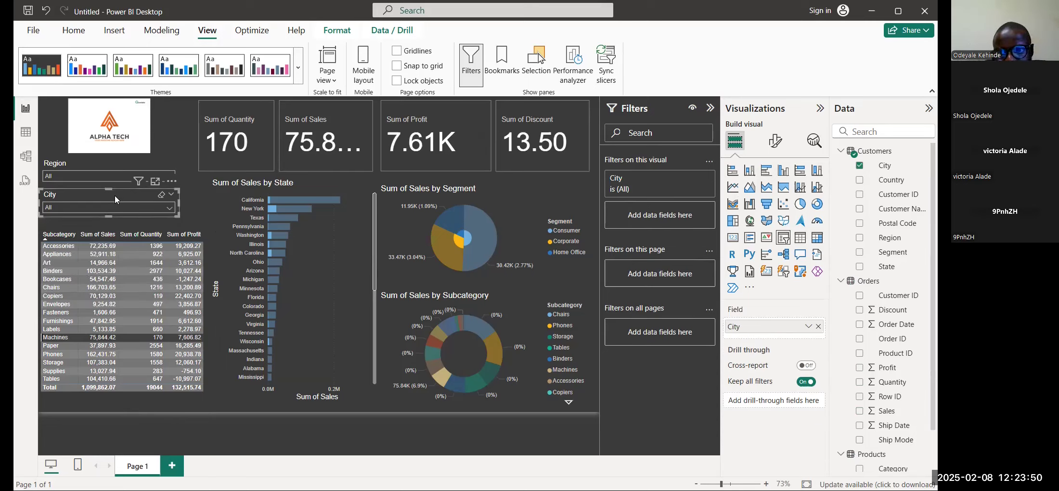
{"action": "left_click", "coordinate": [859, 167]}
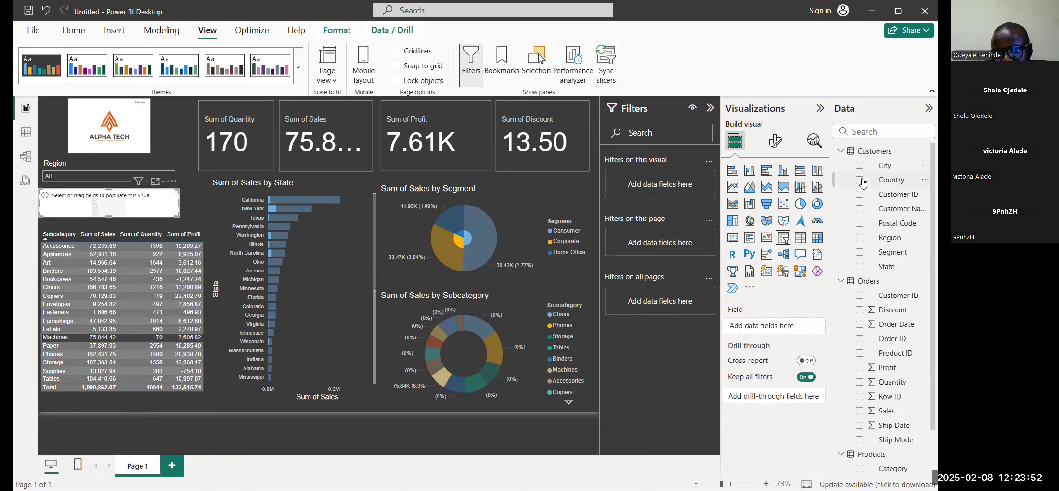
{"action": "left_click", "coordinate": [861, 181]}
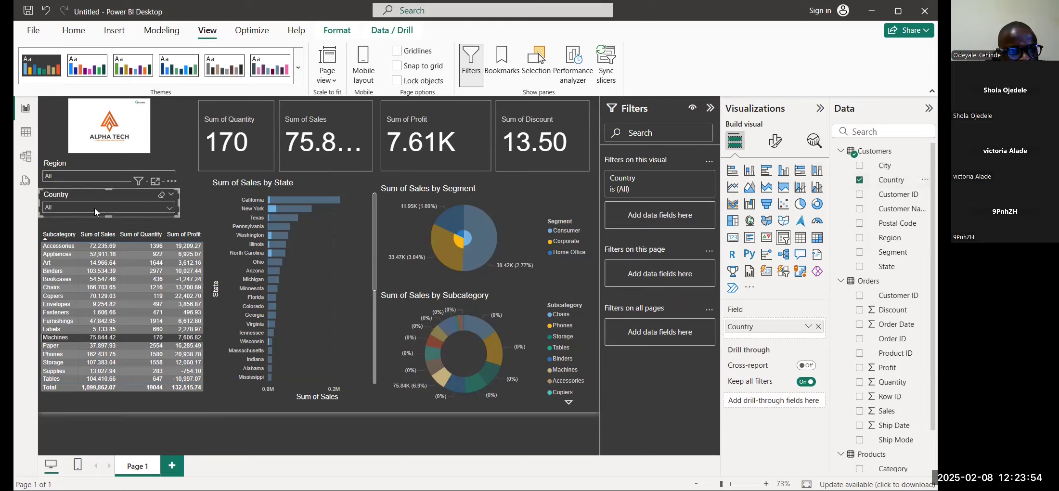
Step: Try the Country slicer by switching United States on and off, leaving it cleared and the list collapsed
{"action": "left_click", "coordinate": [116, 207]}
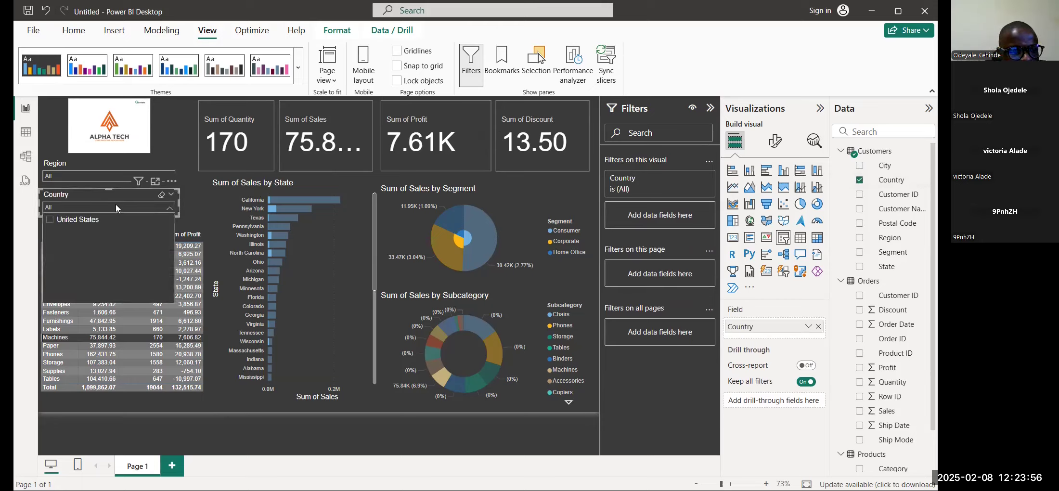
{"action": "left_click", "coordinate": [65, 220]}
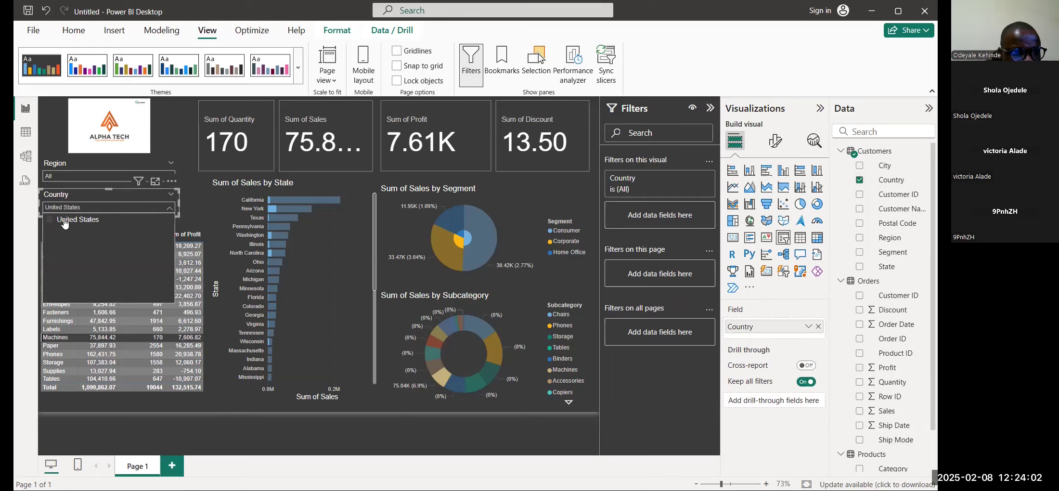
{"action": "left_click", "coordinate": [54, 220]}
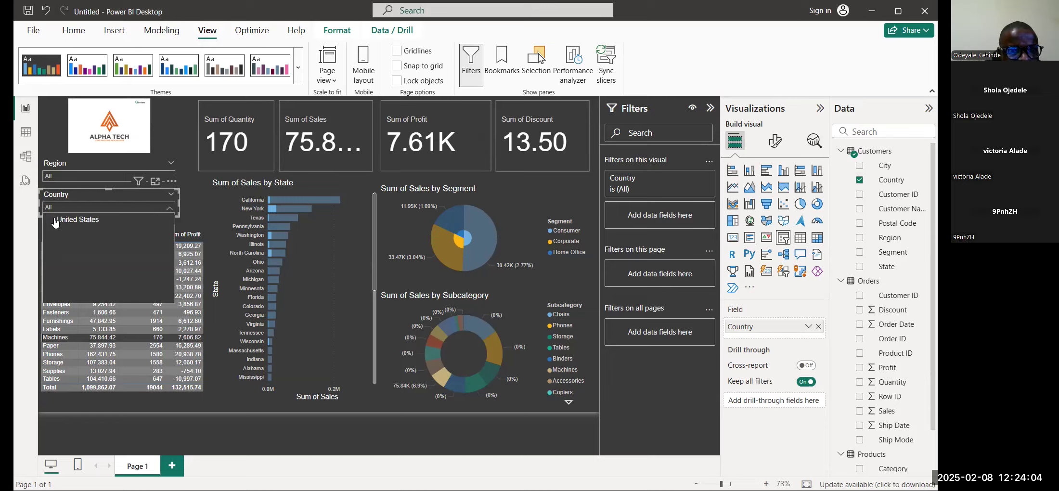
{"action": "left_click", "coordinate": [55, 222]}
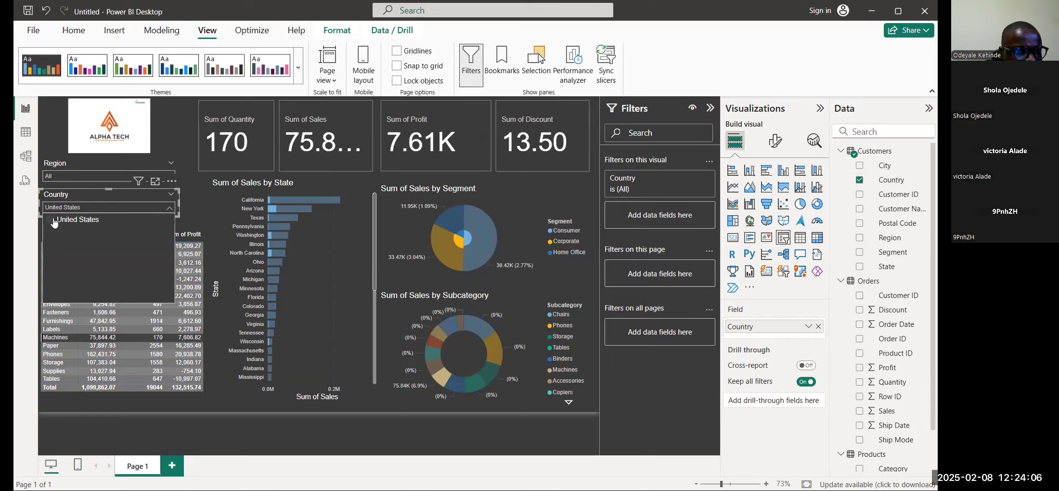
{"action": "left_click", "coordinate": [56, 222]}
{"action": "left_click", "coordinate": [57, 223]}
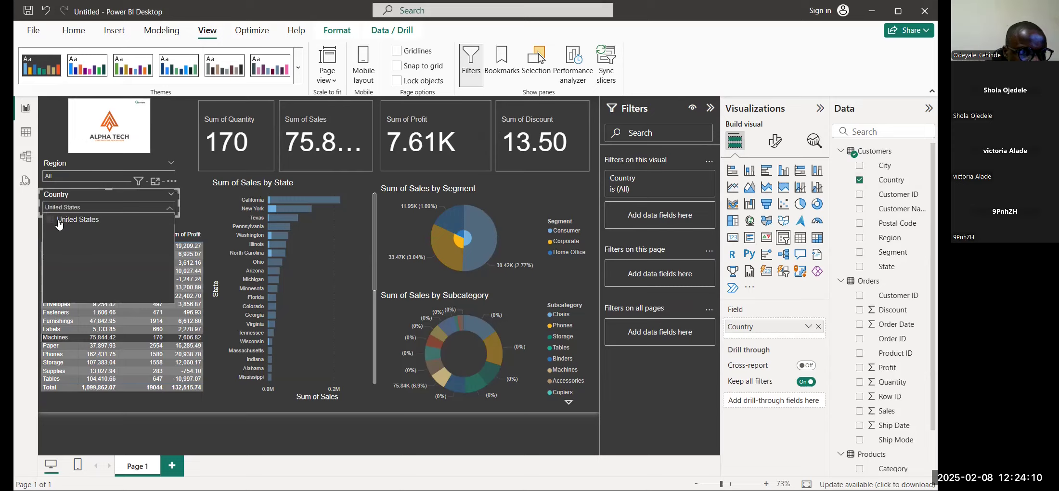
{"action": "left_click", "coordinate": [53, 220]}
{"action": "left_click", "coordinate": [134, 204]}
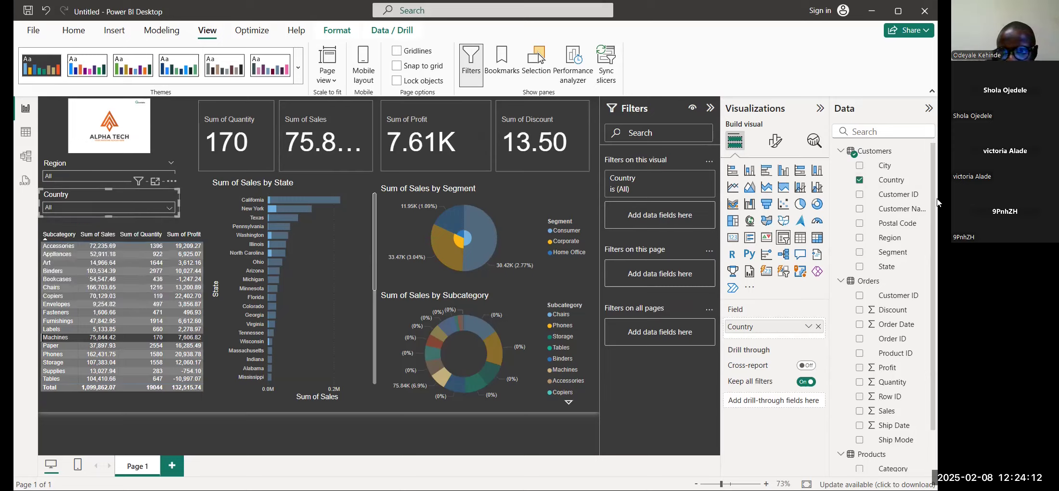
Step: Replace Country with City in the slicer below the Region slicer, and clear the Machines cross-filter from the subcategory table
{"action": "left_click", "coordinate": [860, 180]}
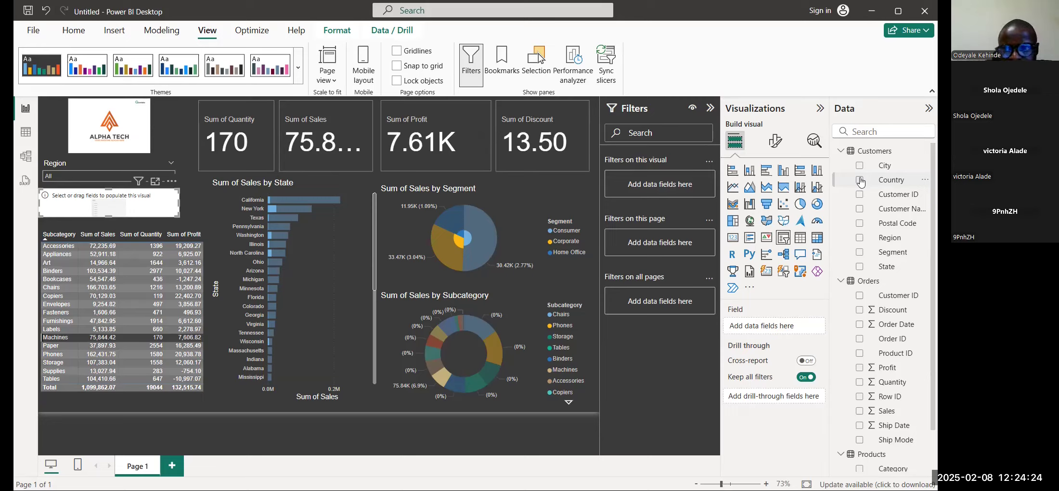
{"action": "left_click", "coordinate": [859, 165]}
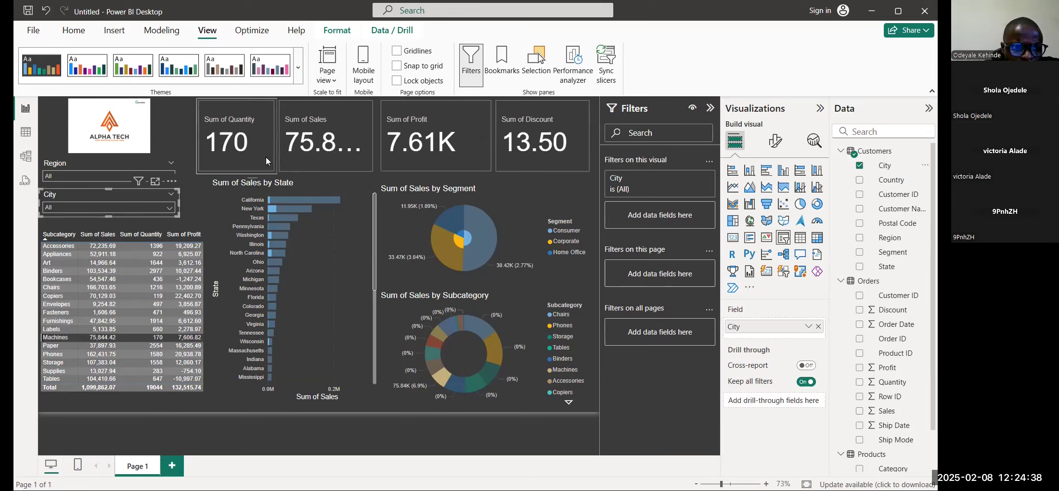
{"action": "left_click", "coordinate": [95, 337]}
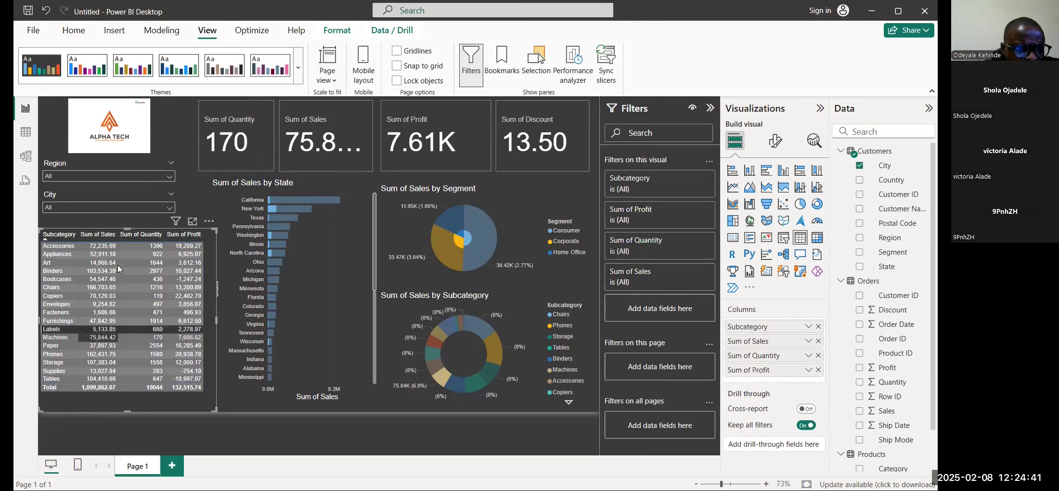
{"action": "left_click", "coordinate": [95, 338]}
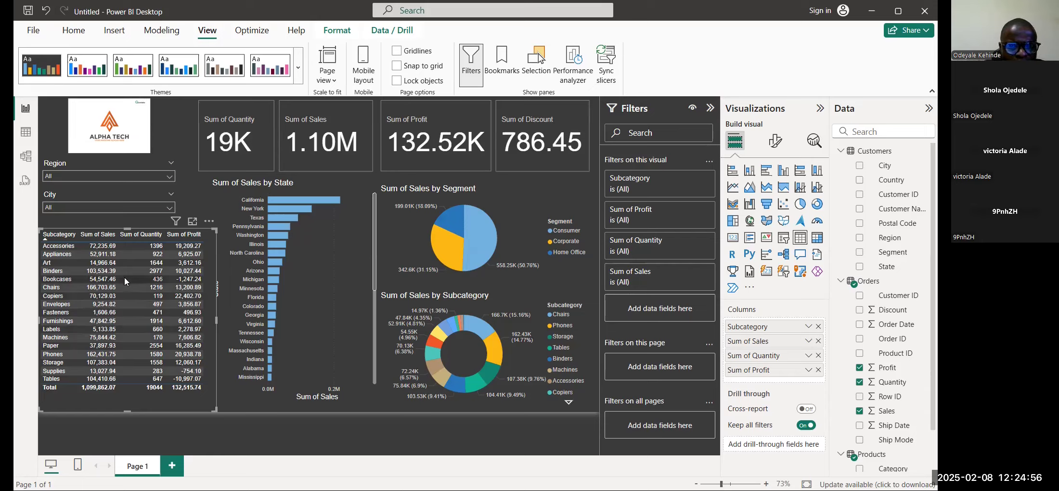
Step: Examine the relationships between the Orders, Products and Customers tables in the data model, and return to the report page
{"action": "mouse_move", "coordinate": [578, 275]}
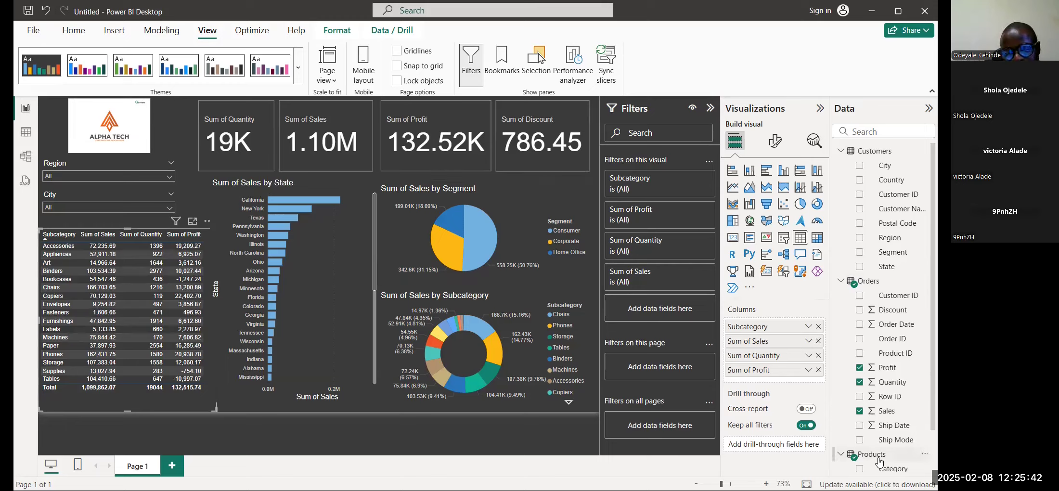
{"action": "left_click", "coordinate": [23, 156]}
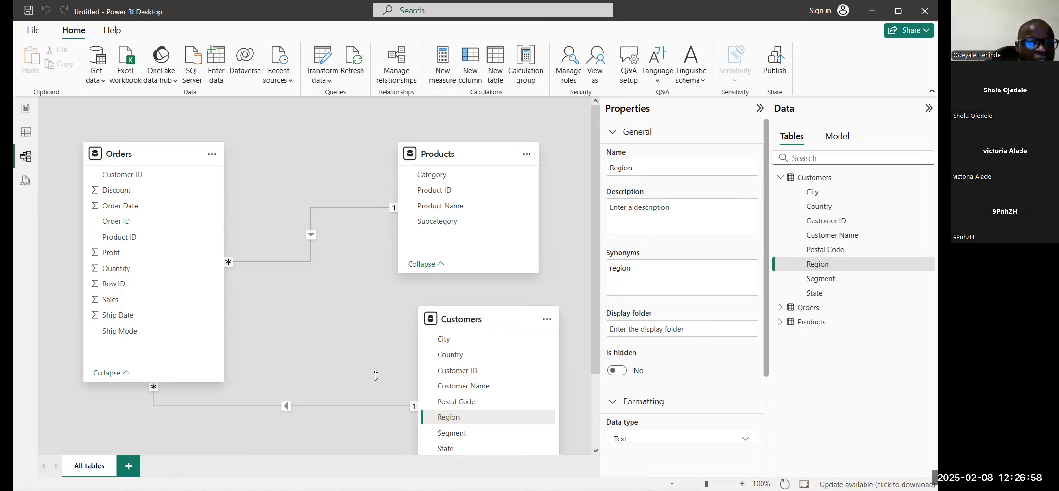
{"action": "left_click", "coordinate": [33, 107]}
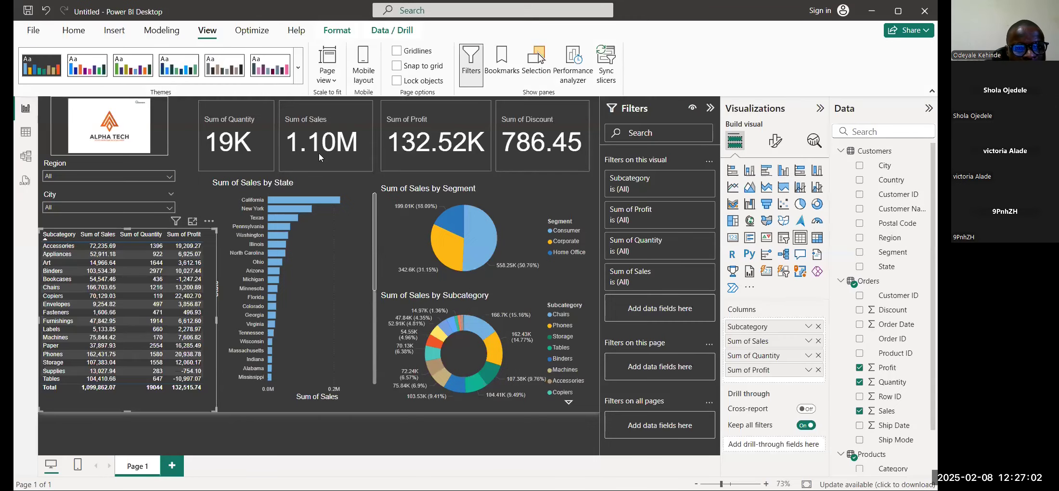